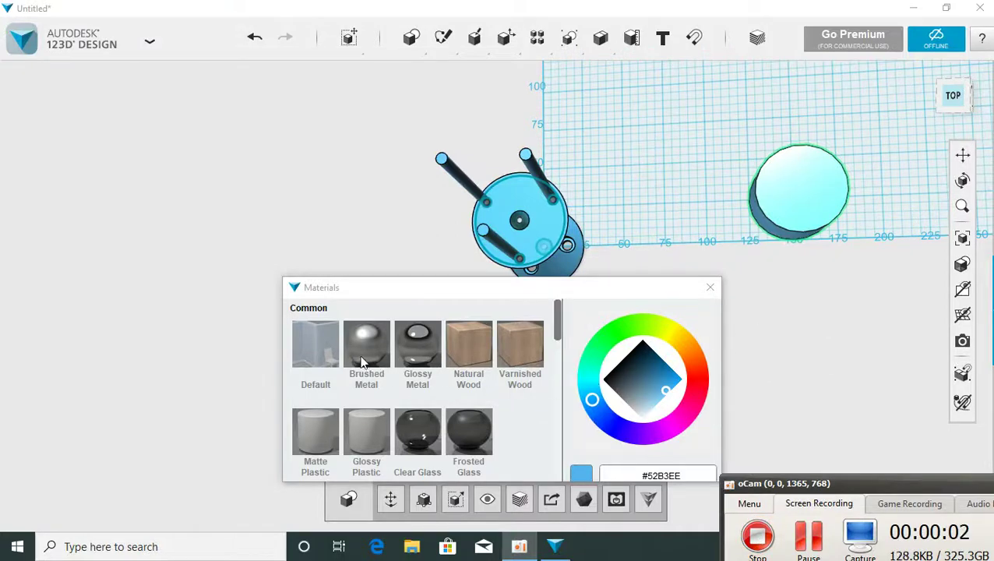
Colour the right-hand cylinder yellow #F1E31E on the colour wheel and close the Materials dialog.
scroll(402, 390, down, 3)
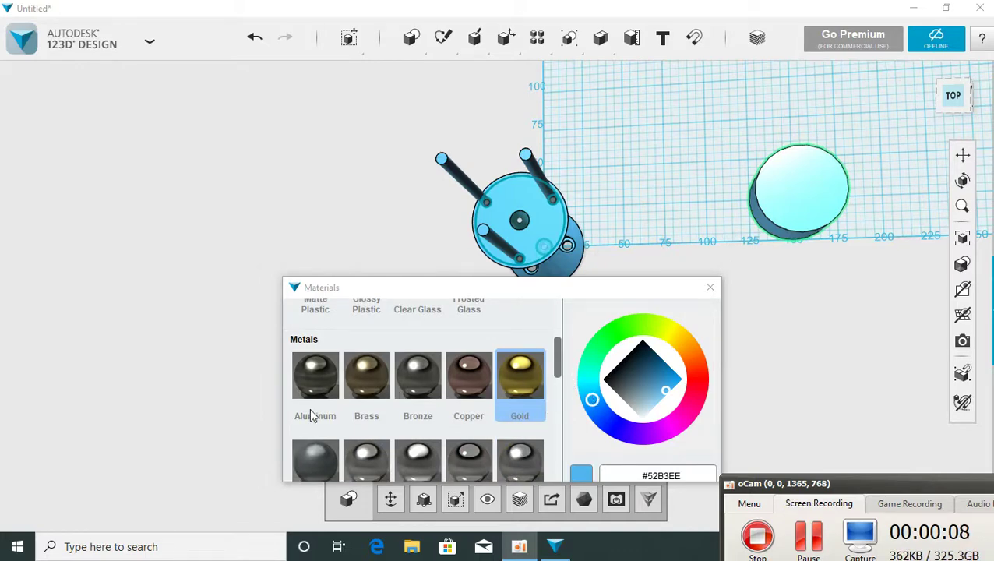
scroll(309, 411, up, 3)
scroll(310, 384, up, 1)
scroll(386, 393, down, 2)
scroll(385, 394, down, 1)
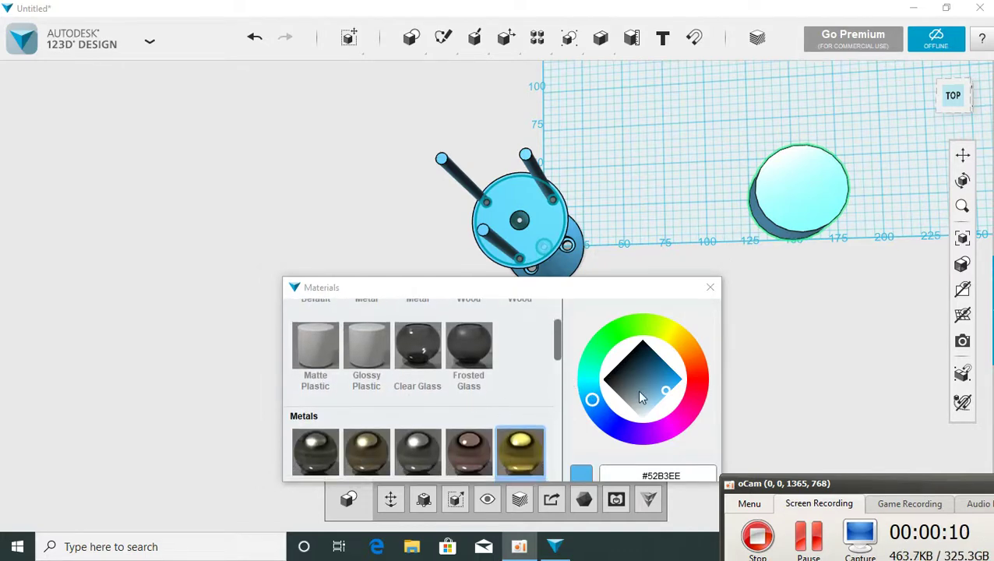
drag(586, 405, 580, 353)
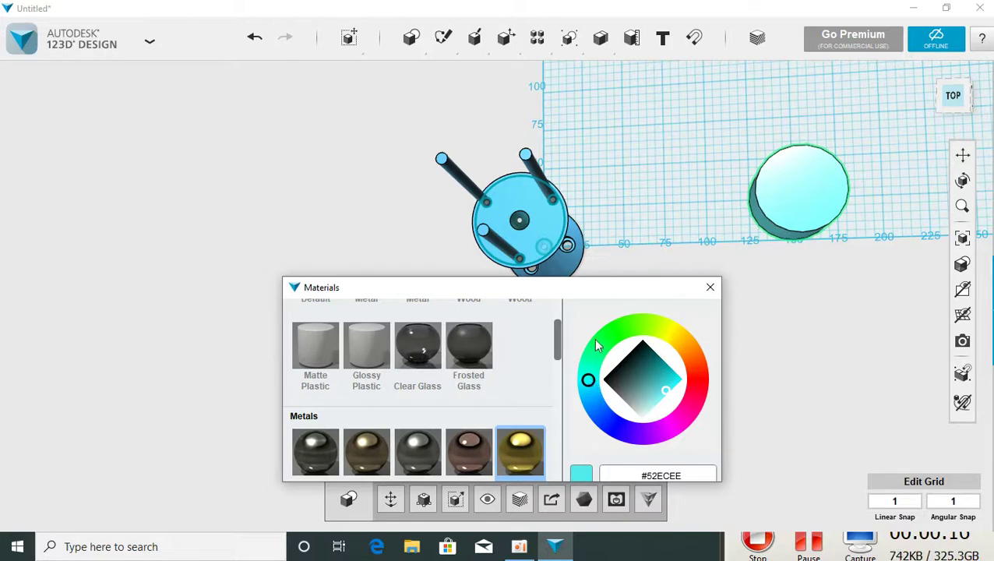
click(586, 380)
click(674, 333)
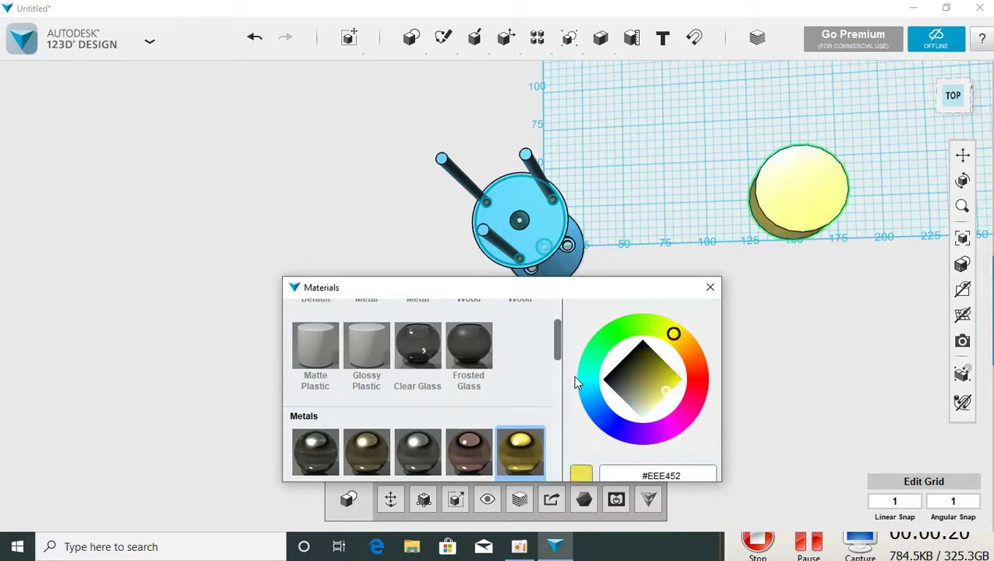
click(665, 389)
click(683, 391)
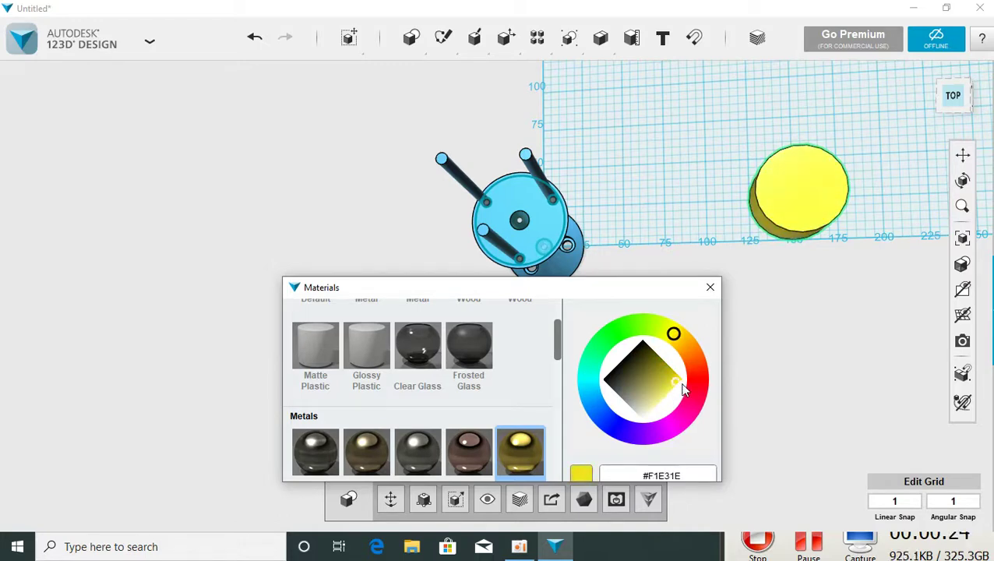
click(780, 351)
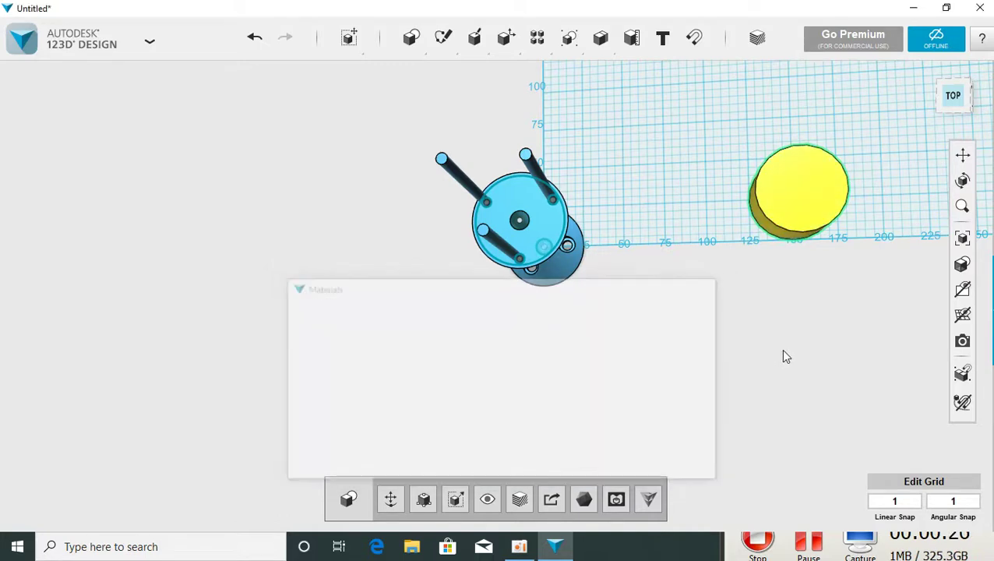
Sketch a circle slightly smaller than the cylinder on the yellow cylinder's end face and finish the sketch.
mouse_move(781, 354)
right_down()
mouse_move(721, 326)
mouse_move(706, 294)
mouse_move(785, 226)
mouse_move(812, 186)
mouse_move(735, 184)
mouse_move(706, 195)
mouse_move(717, 146)
mouse_move(689, 115)
right_up()
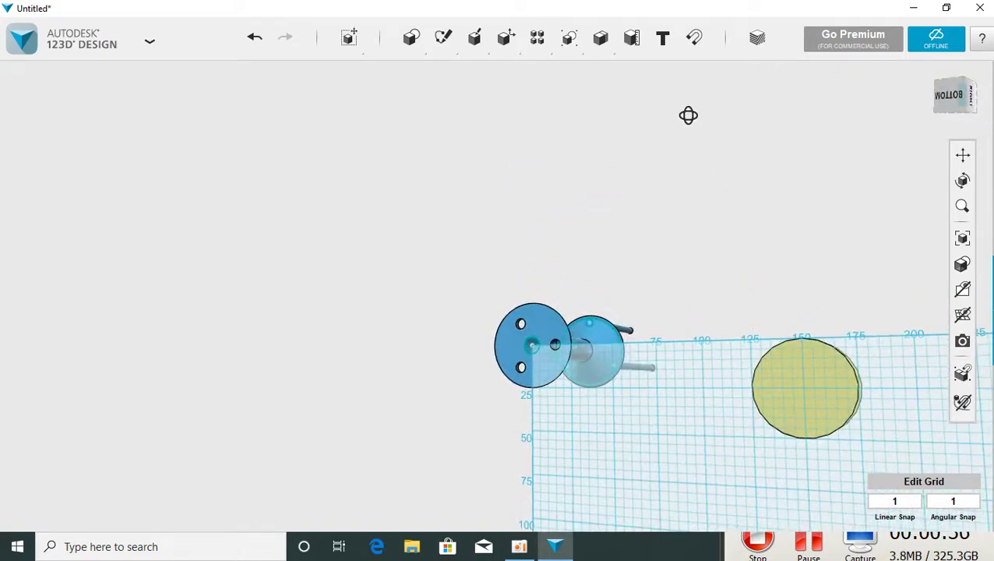
mouse_move(443, 38)
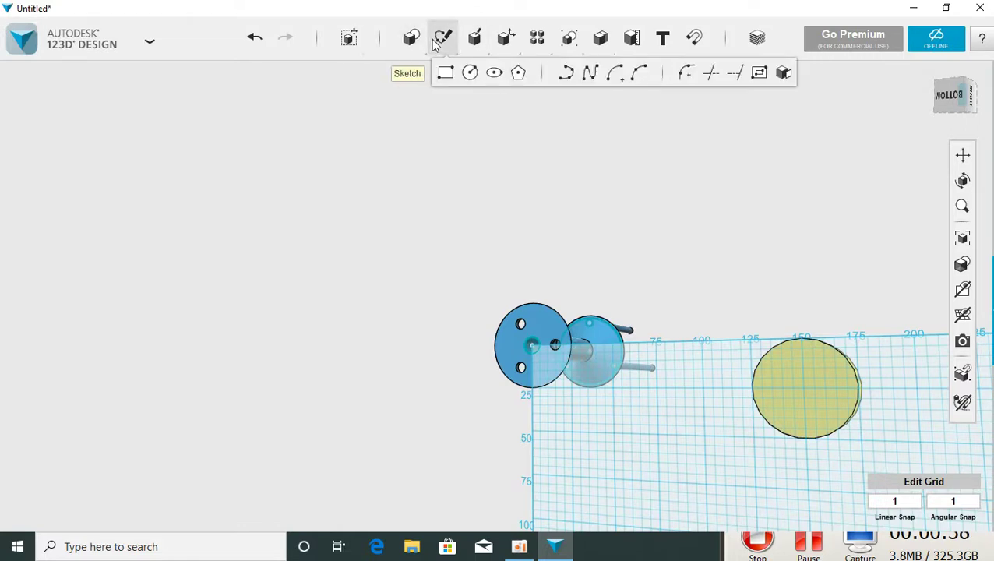
click(472, 74)
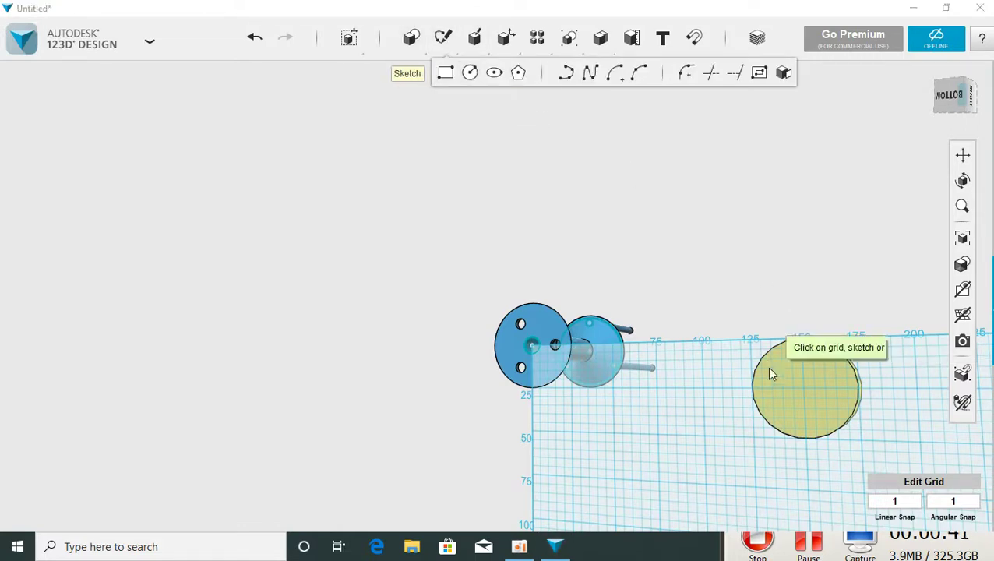
click(804, 389)
click(803, 387)
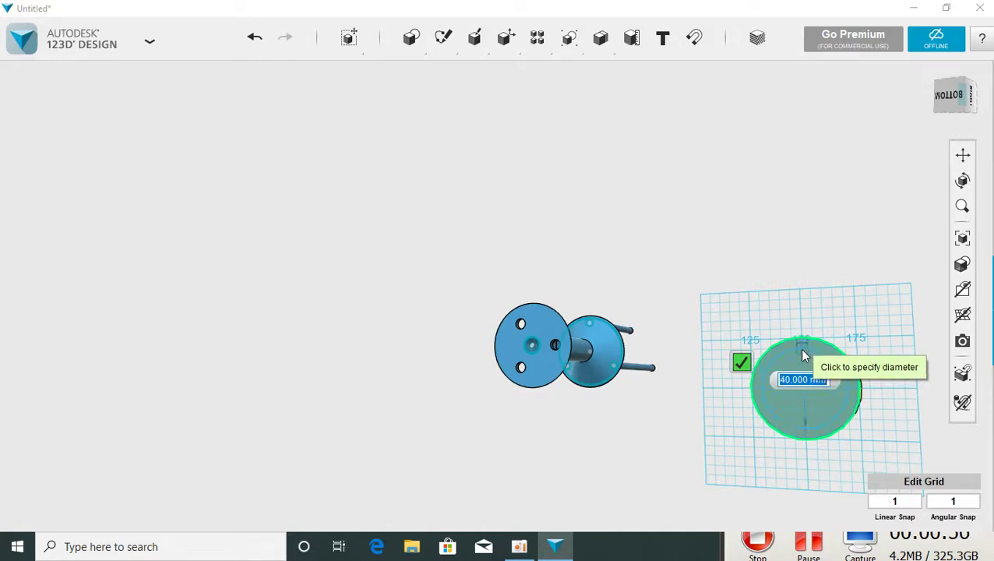
click(801, 349)
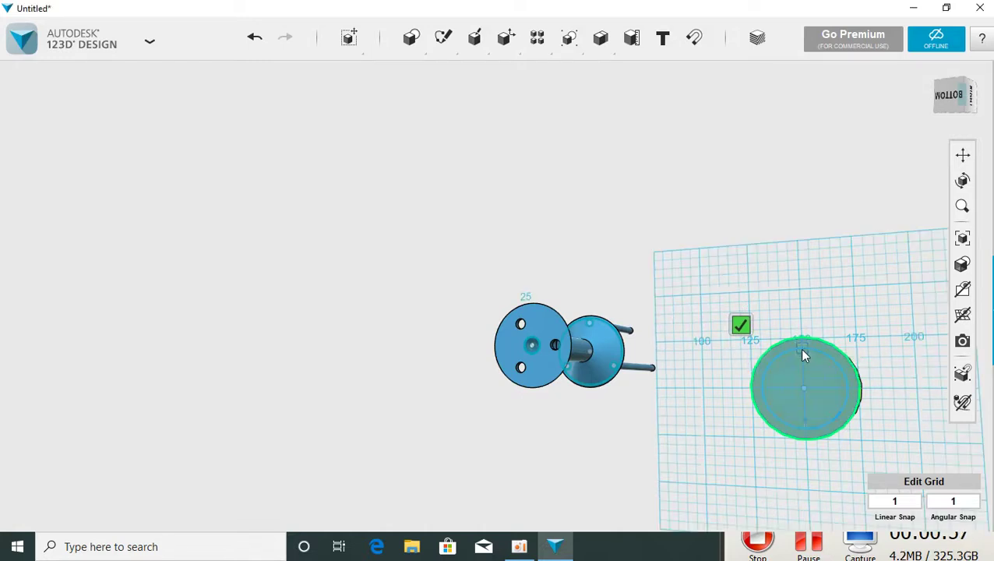
click(740, 324)
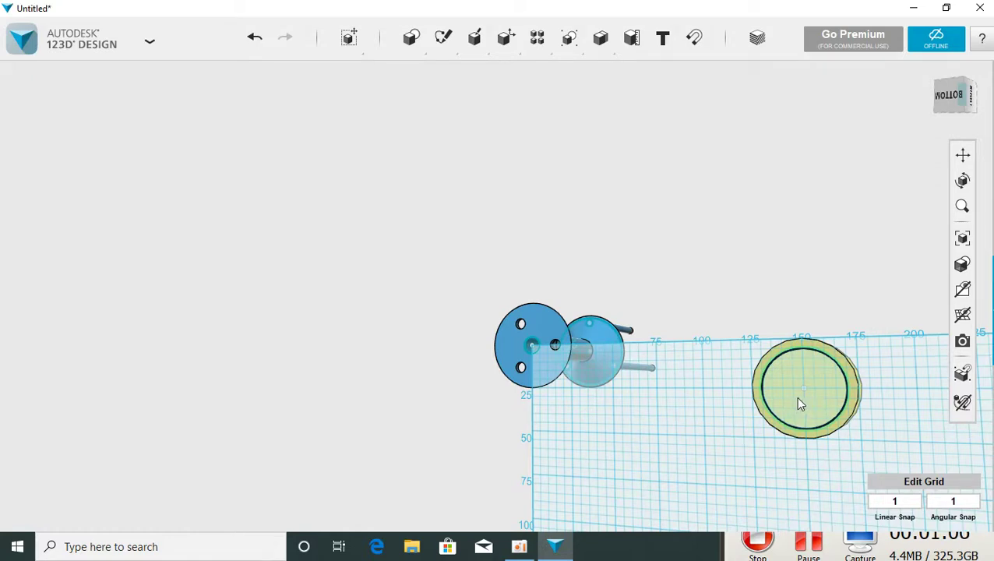
Start extruding the sketched circle, then cancel the extrusion with Esc.
right_drag(800, 397, 810, 440)
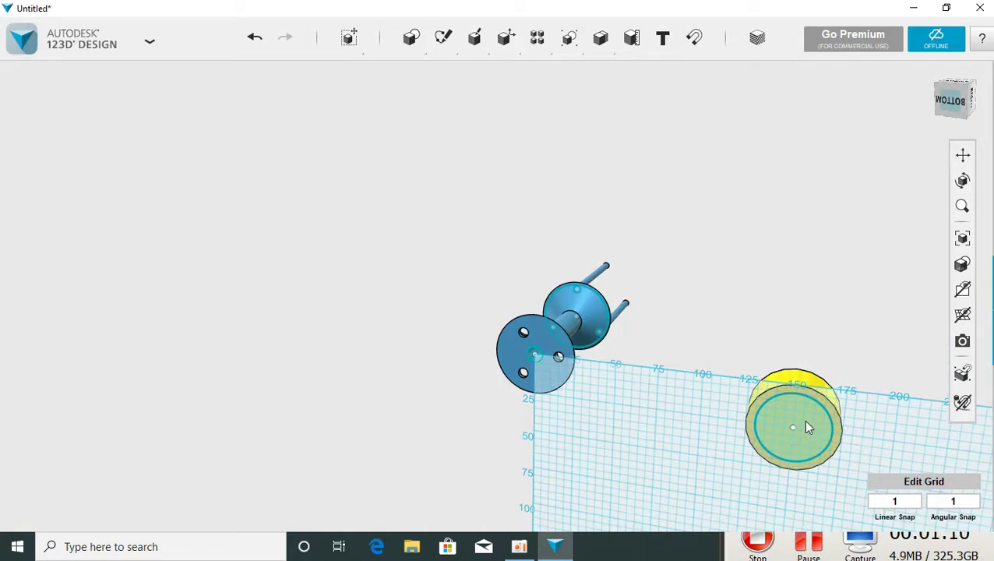
click(794, 420)
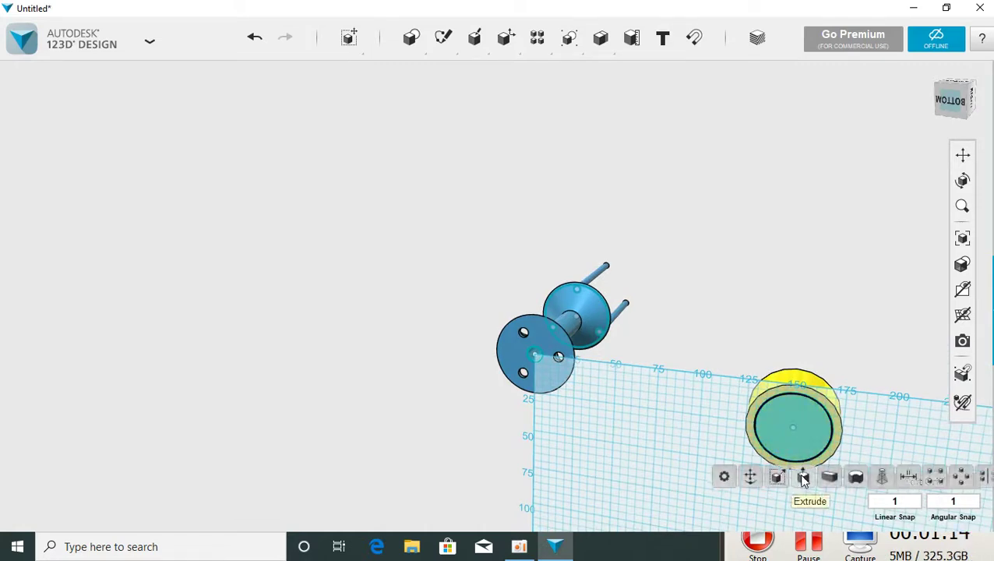
click(803, 477)
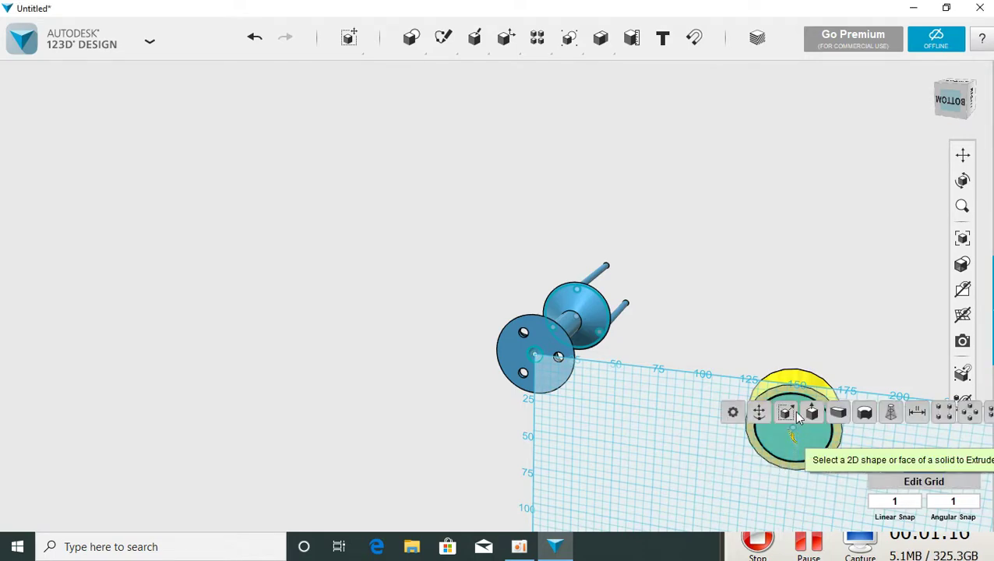
drag(794, 410, 808, 321)
key(Escape)
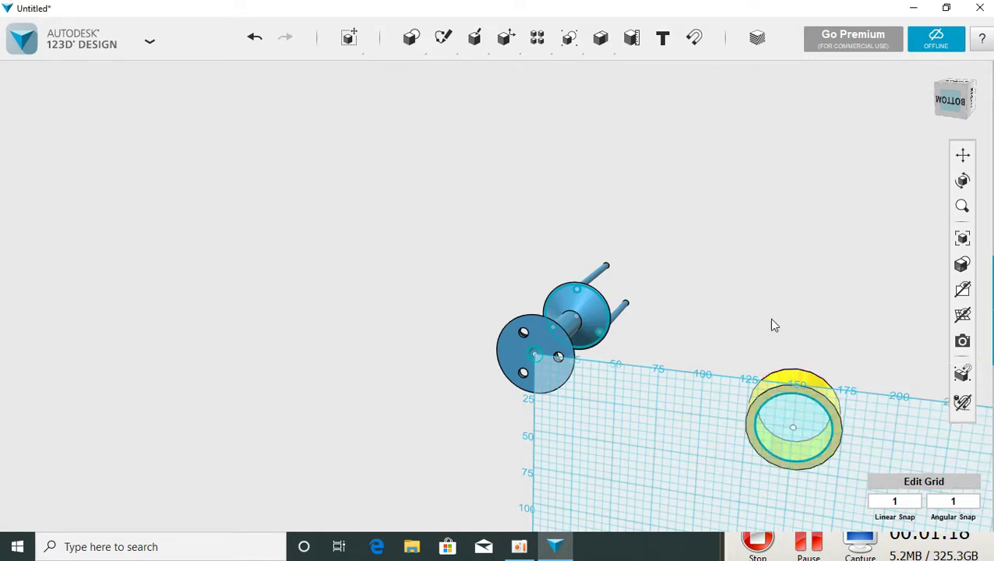
mouse_move(772, 325)
right_down()
mouse_move(752, 460)
mouse_move(699, 462)
mouse_move(772, 477)
mouse_move(810, 461)
mouse_move(774, 452)
mouse_move(763, 474)
mouse_move(764, 433)
right_up()
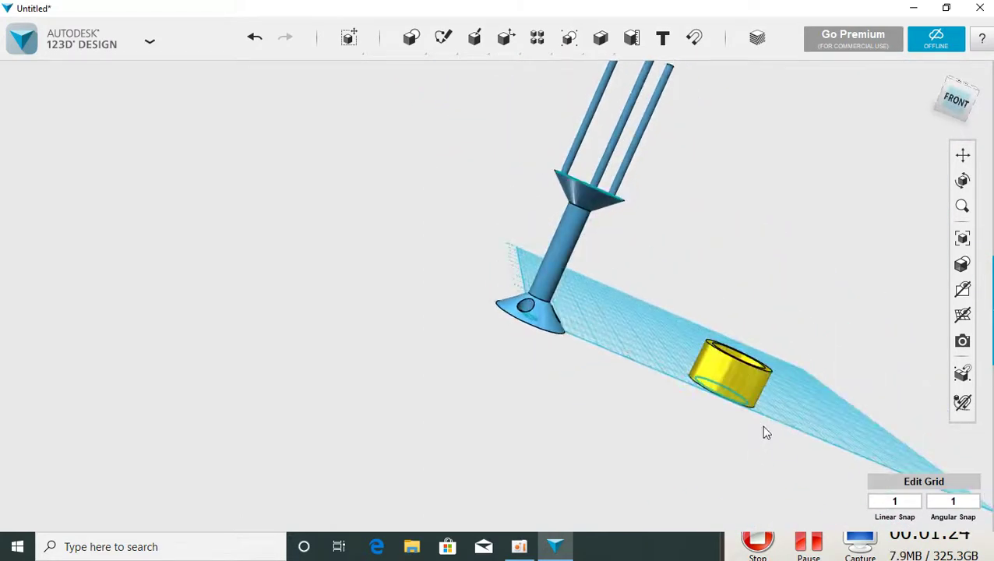
Undo the last change and zoom in on the yellow disc viewed from below.
click(260, 37)
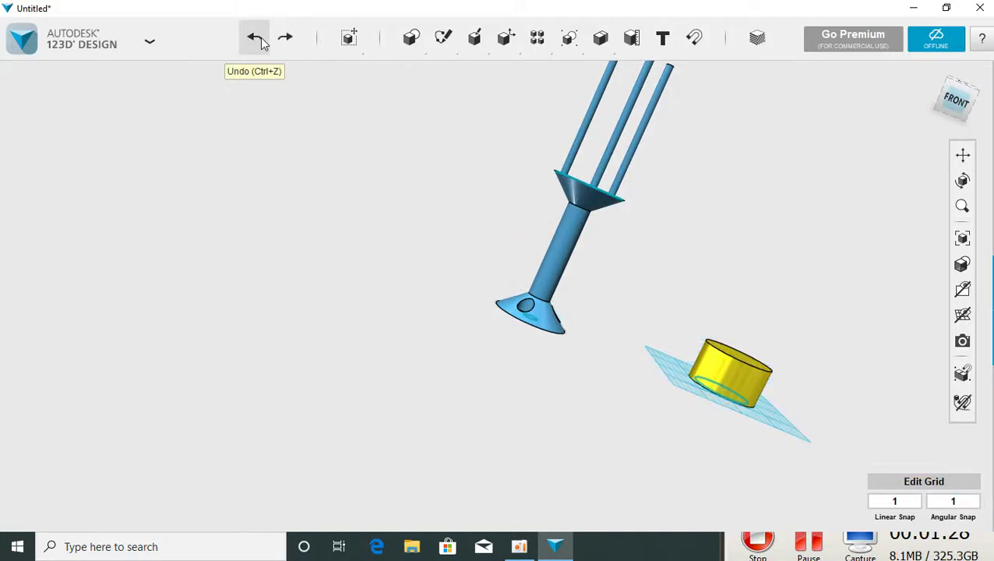
mouse_move(870, 416)
right_down()
mouse_move(730, 306)
mouse_move(733, 351)
mouse_move(792, 357)
mouse_move(826, 337)
mouse_move(799, 299)
mouse_move(394, 415)
mouse_move(581, 382)
mouse_move(565, 392)
right_up()
scroll(564, 392, up, 2)
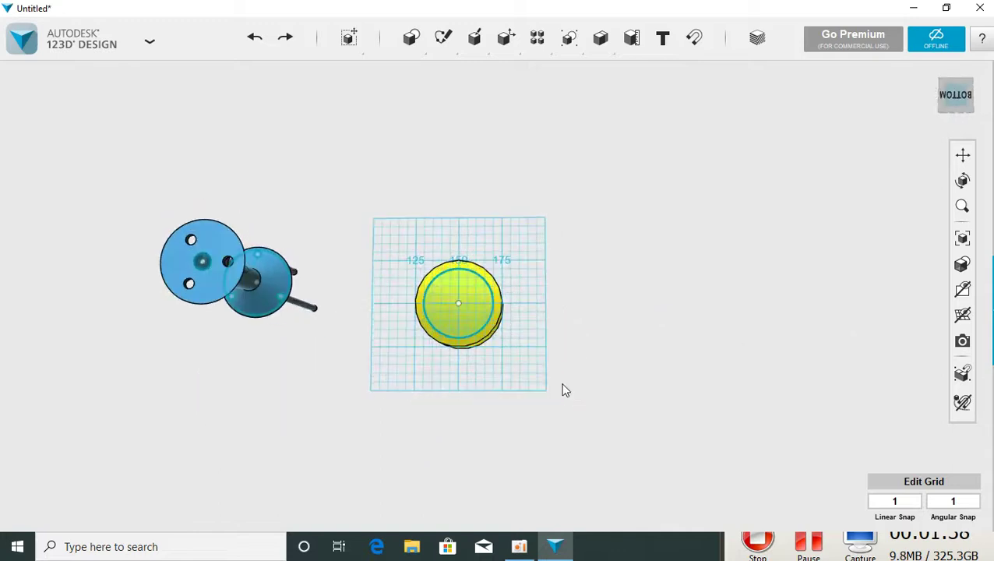
scroll(564, 392, up, 1)
scroll(546, 374, up, 2)
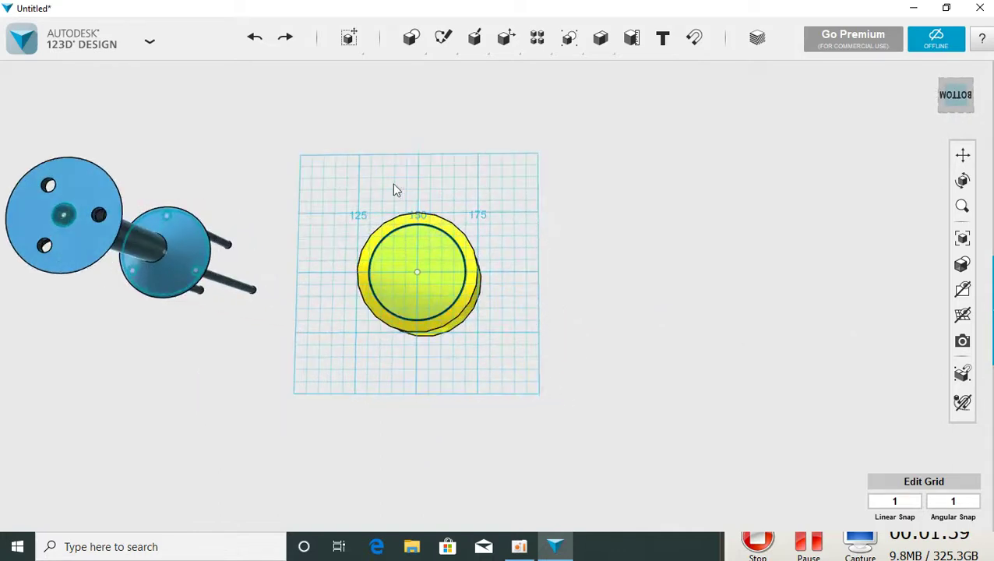
Undo the old circle and sketch a 45 mm circle centred on the yellow disc.
click(254, 41)
mouse_move(443, 37)
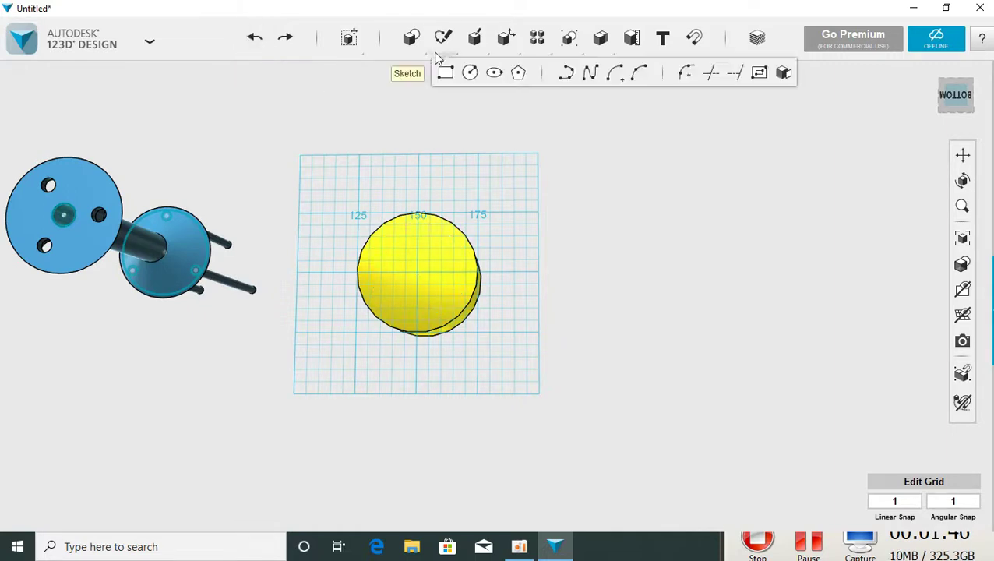
click(470, 74)
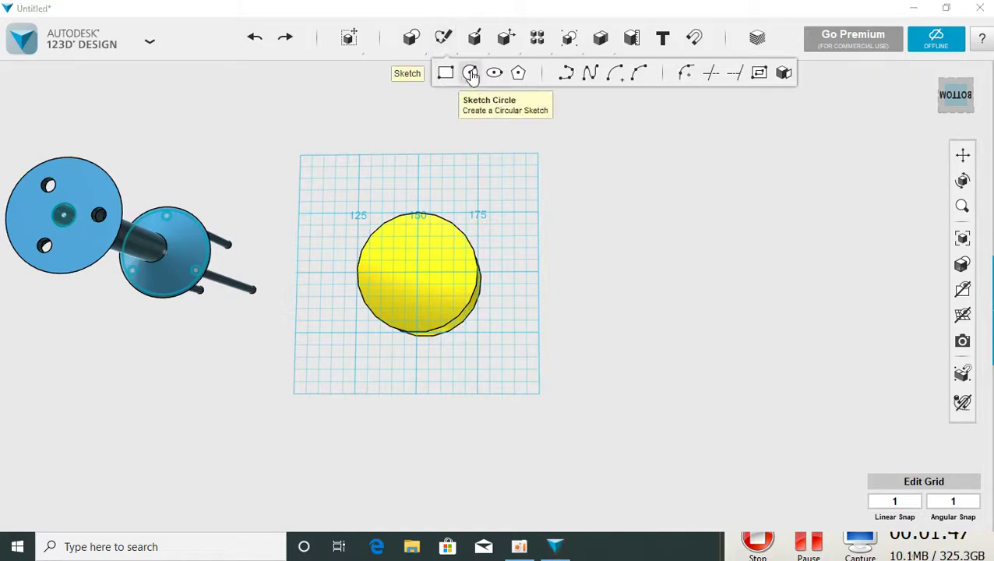
click(417, 272)
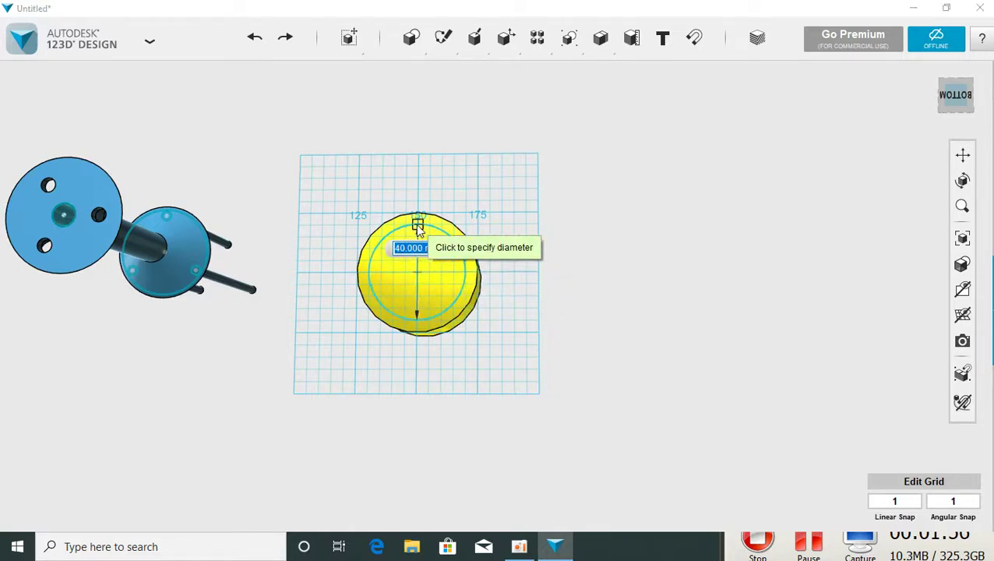
text(4)
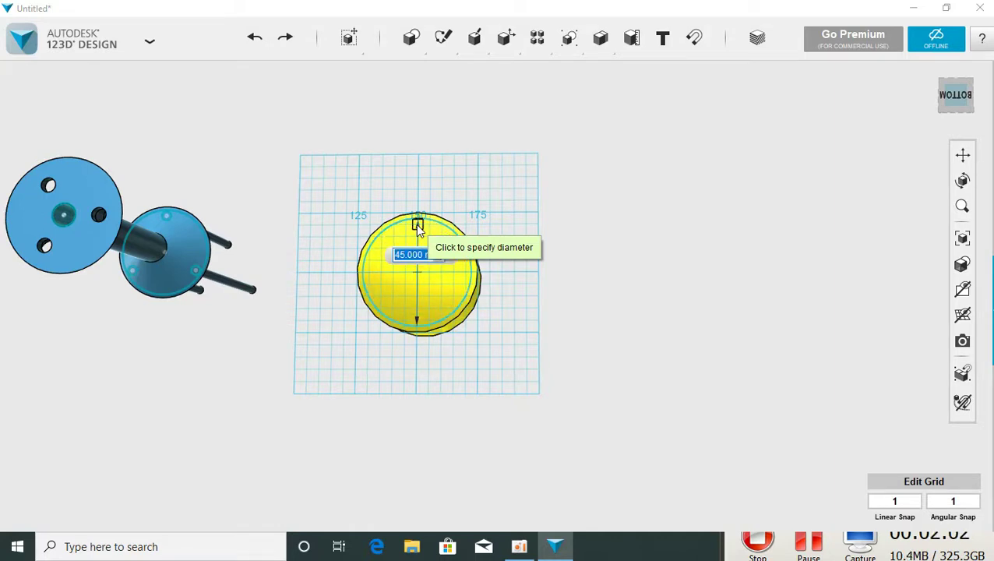
click(418, 226)
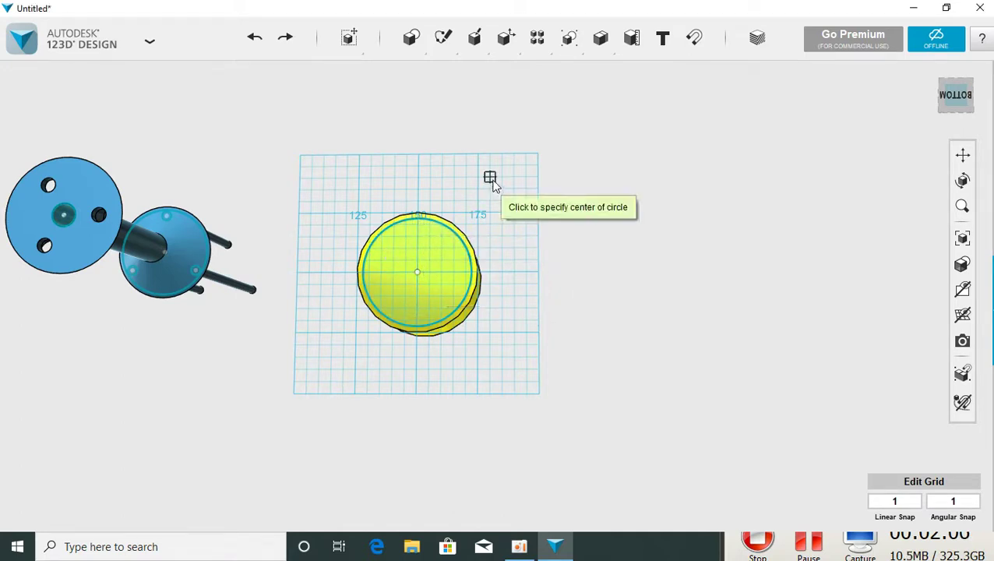
mouse_move(443, 37)
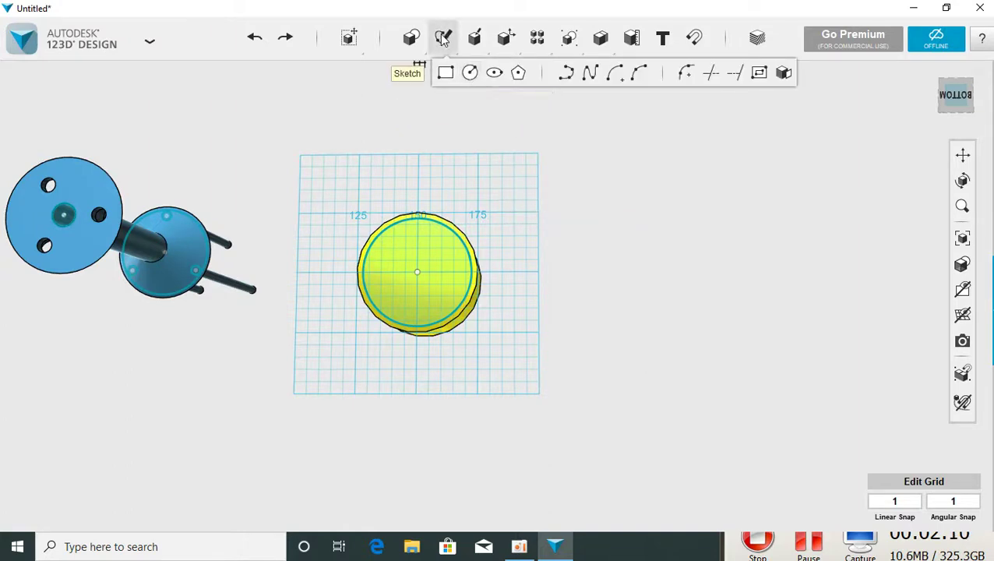
Undo a stray second circle drawn beside the disc, then select the 45 mm circle.
click(472, 73)
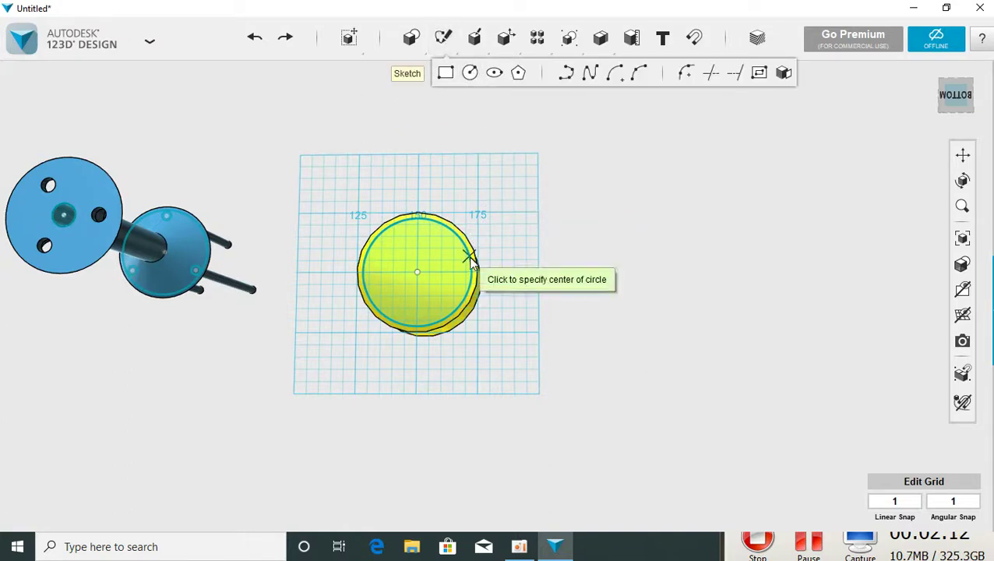
click(489, 188)
click(524, 190)
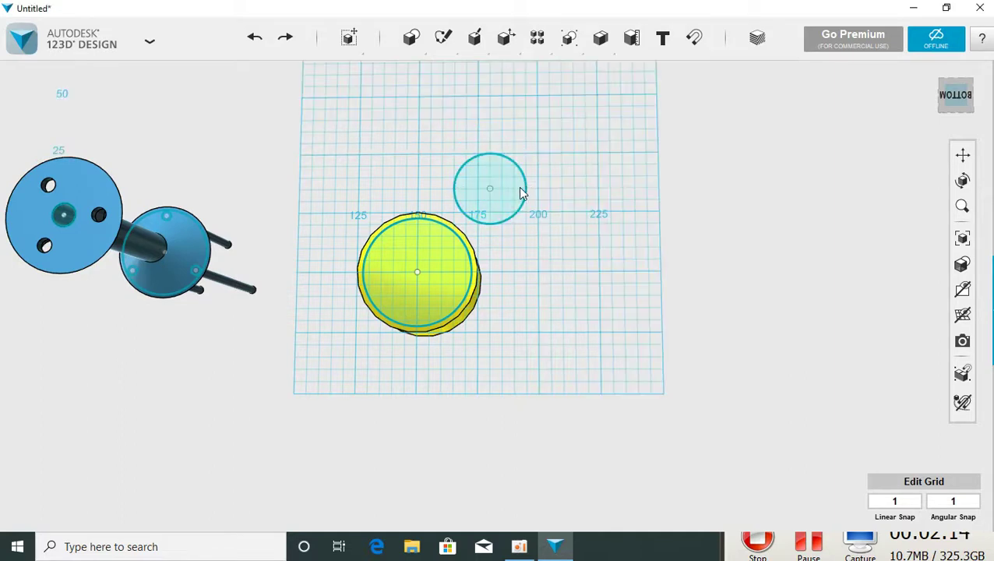
click(252, 41)
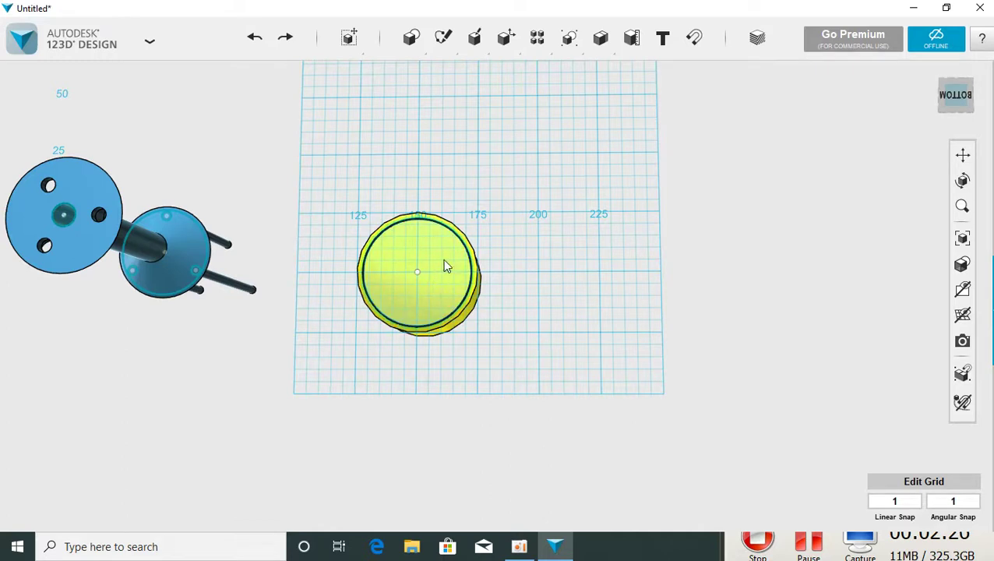
click(423, 260)
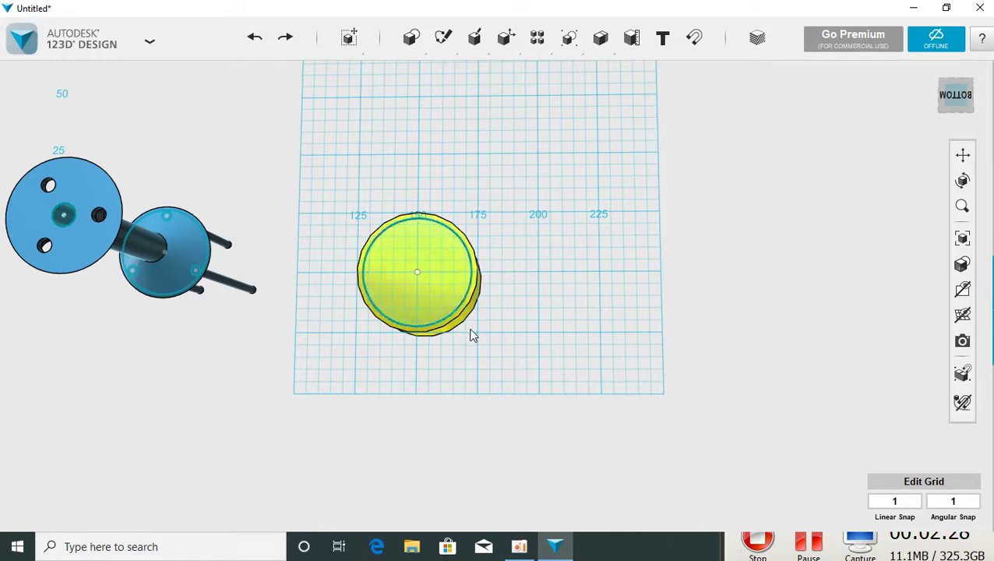
Extrude the 45 mm circle 107 mm down as a cut through the yellow cylinder.
click(429, 281)
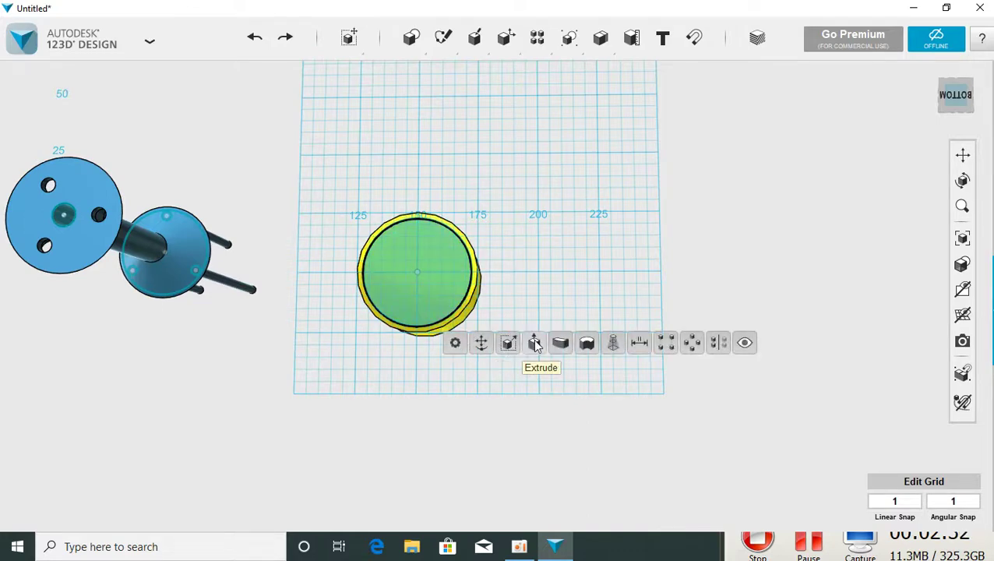
click(534, 343)
click(411, 266)
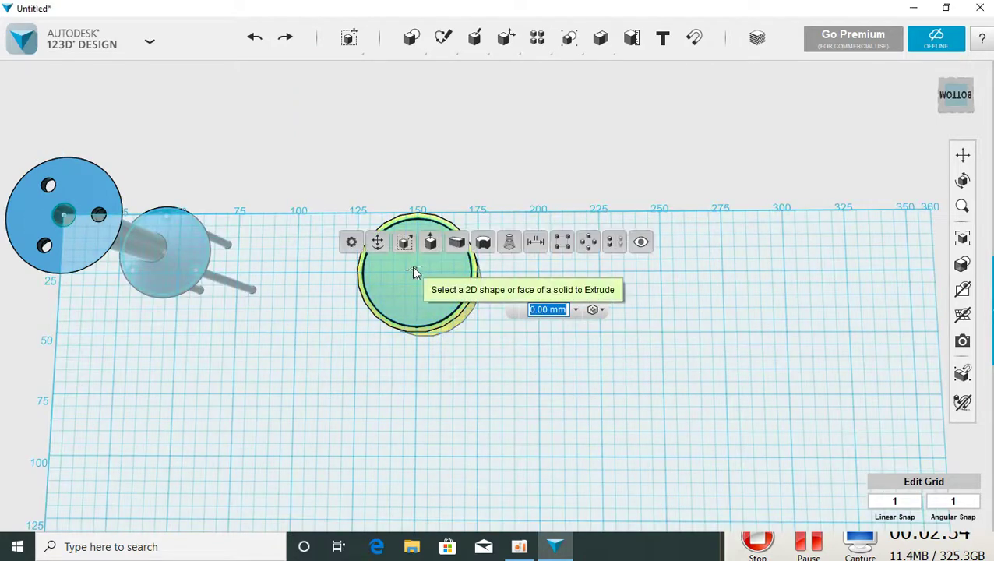
drag(480, 327, 533, 375)
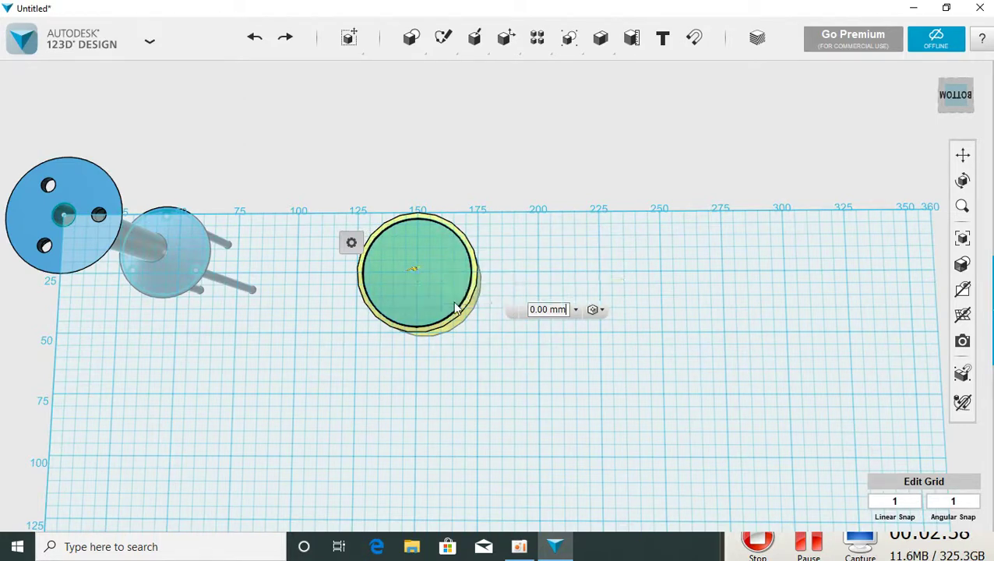
right_drag(520, 355, 493, 314)
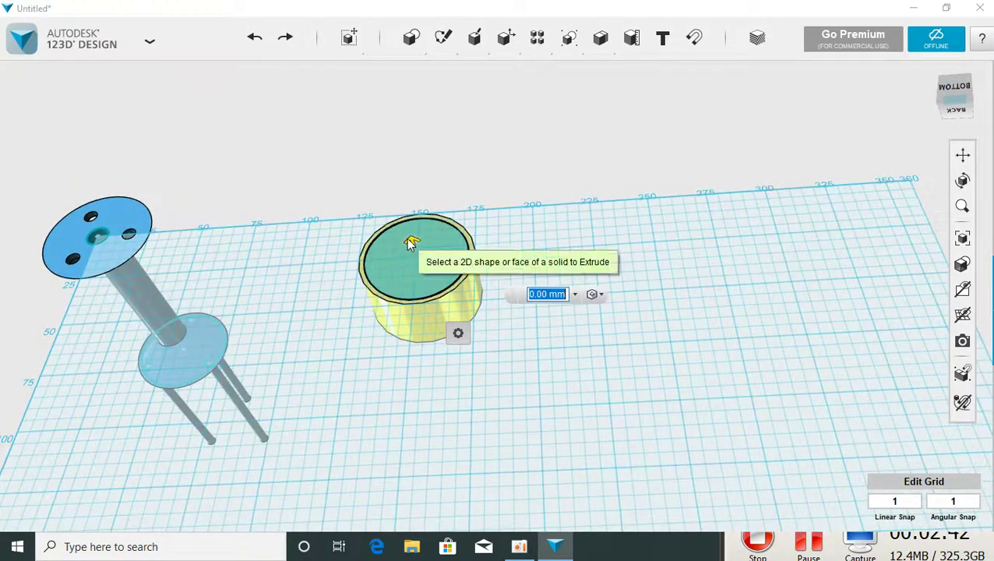
drag(413, 243, 495, 365)
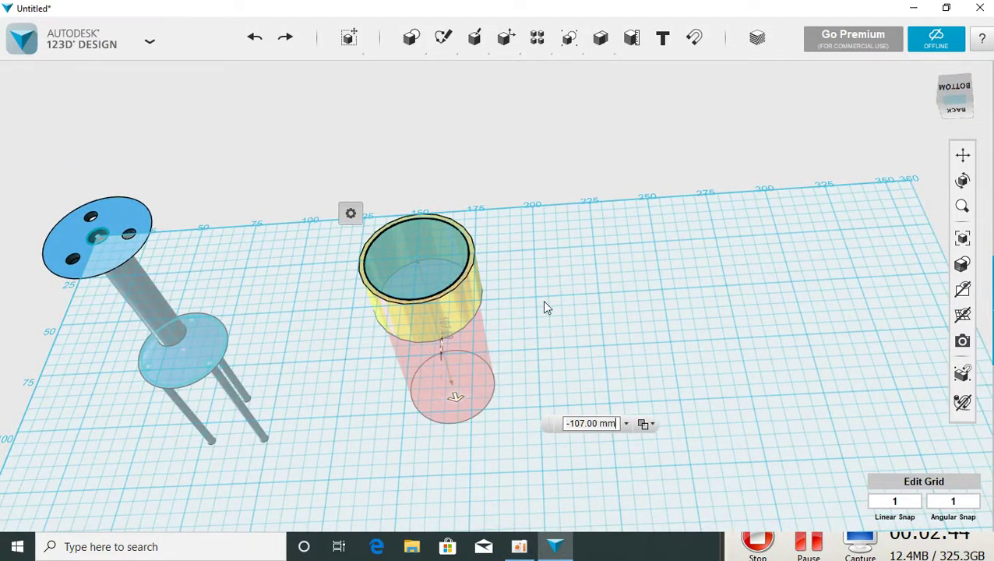
click(589, 153)
mouse_move(590, 154)
right_down()
mouse_move(579, 419)
mouse_move(602, 388)
mouse_move(586, 372)
mouse_move(572, 403)
mouse_move(569, 393)
right_up()
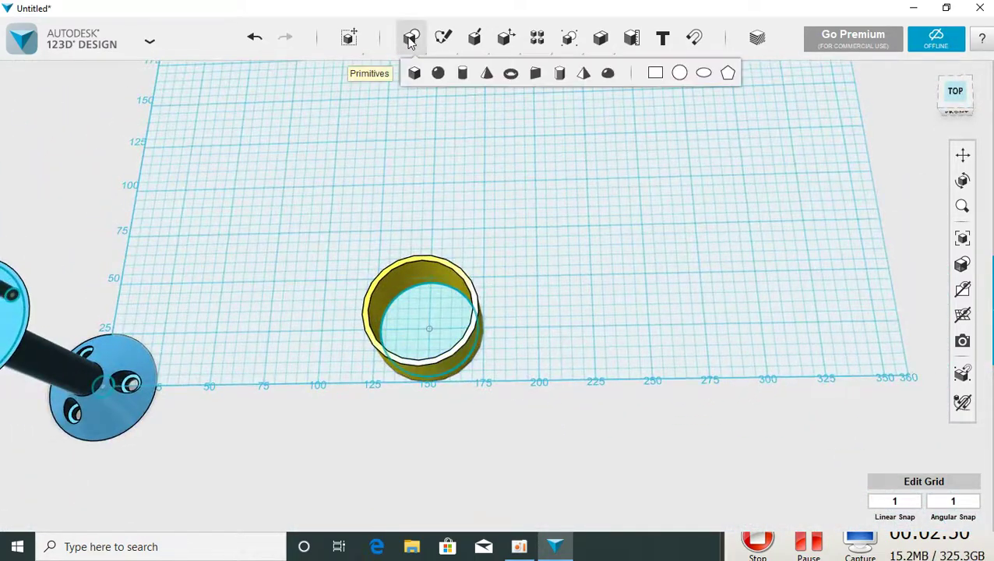
mouse_move(444, 38)
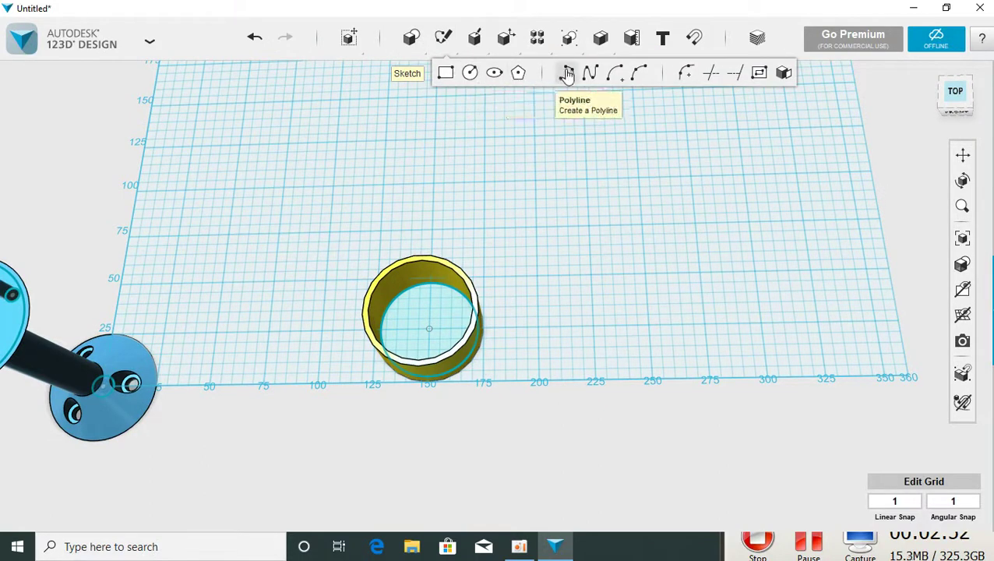
Draw one straight polyline segment on the grid, undoing an extra second segment.
click(567, 73)
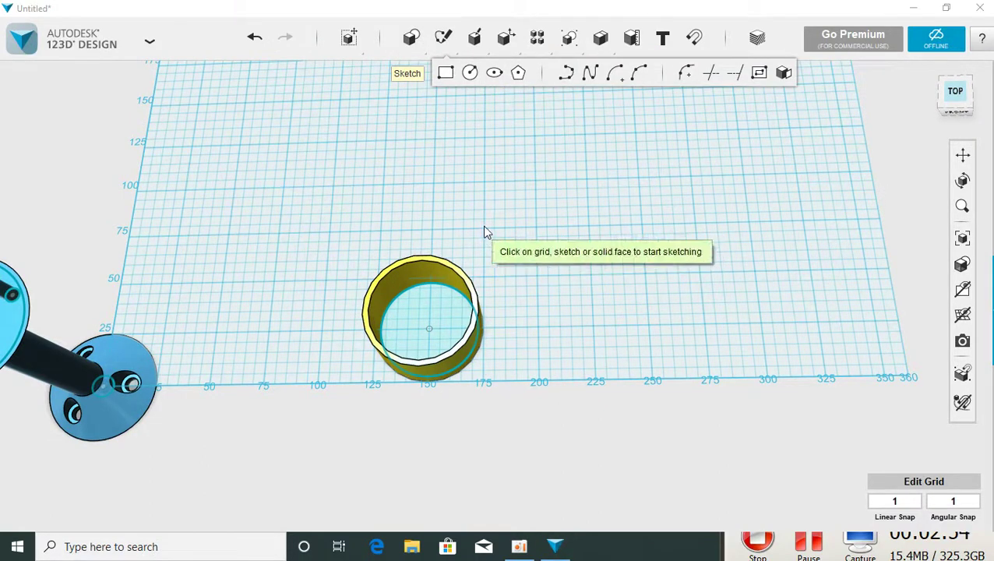
click(380, 230)
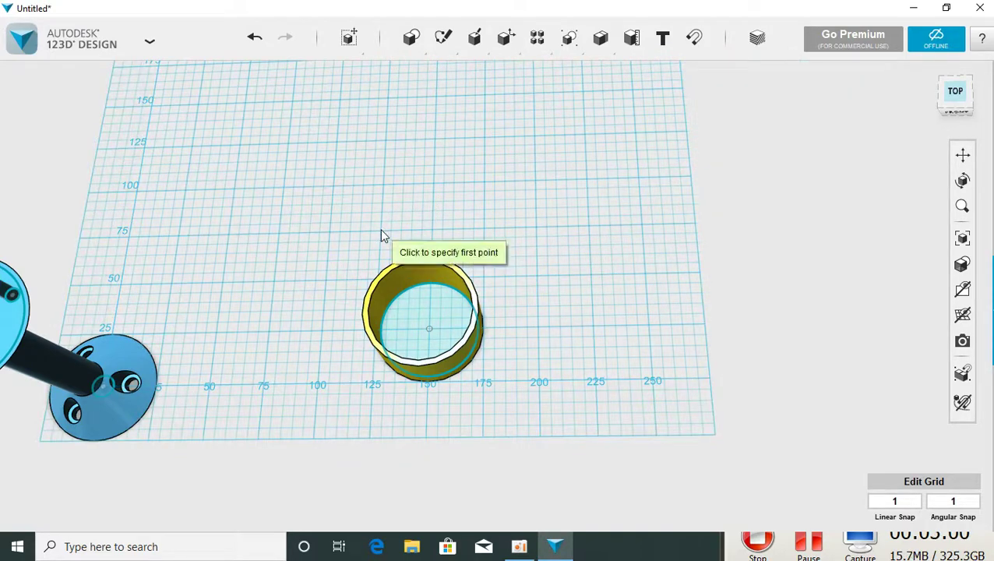
click(381, 231)
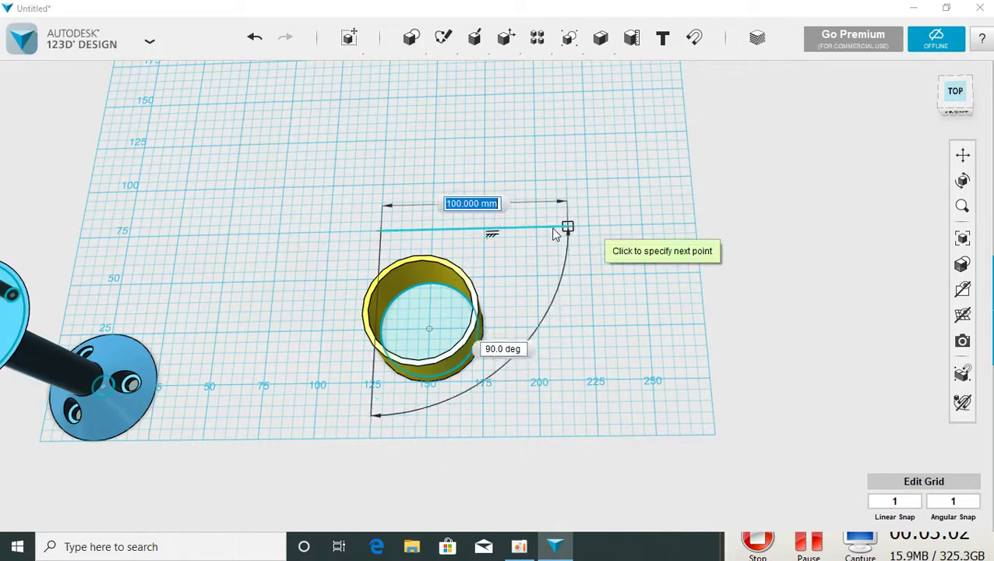
click(536, 227)
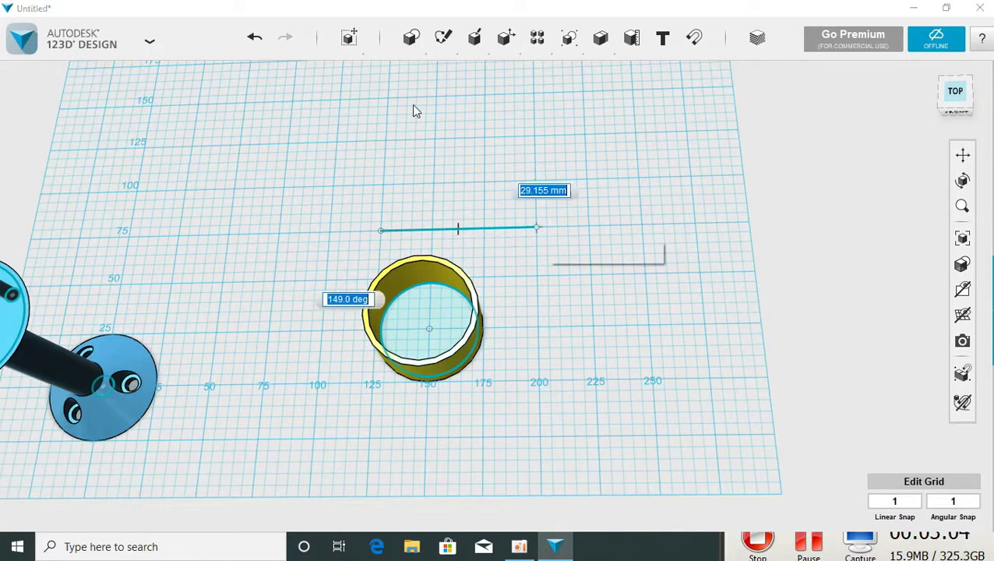
click(395, 177)
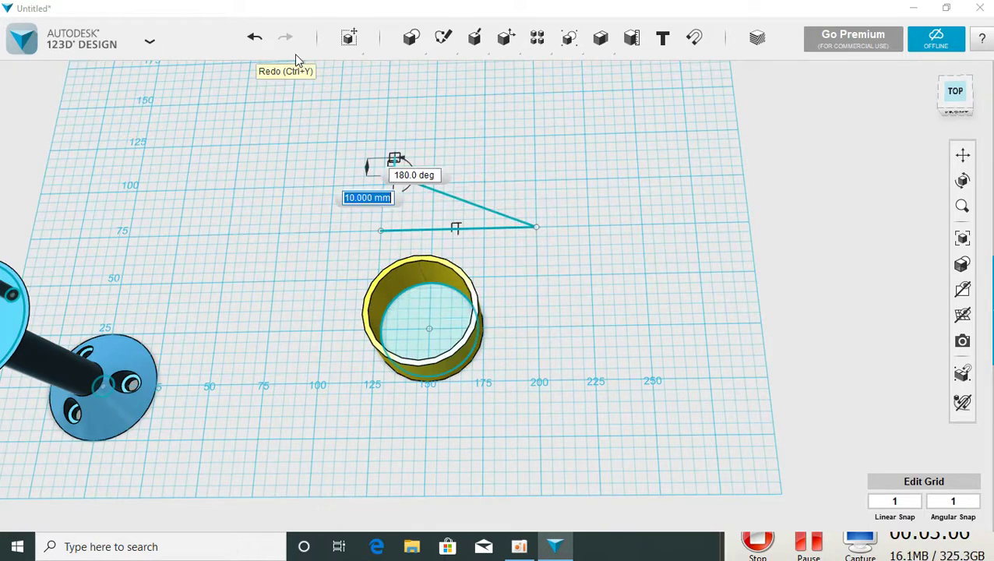
click(255, 39)
mouse_move(536, 37)
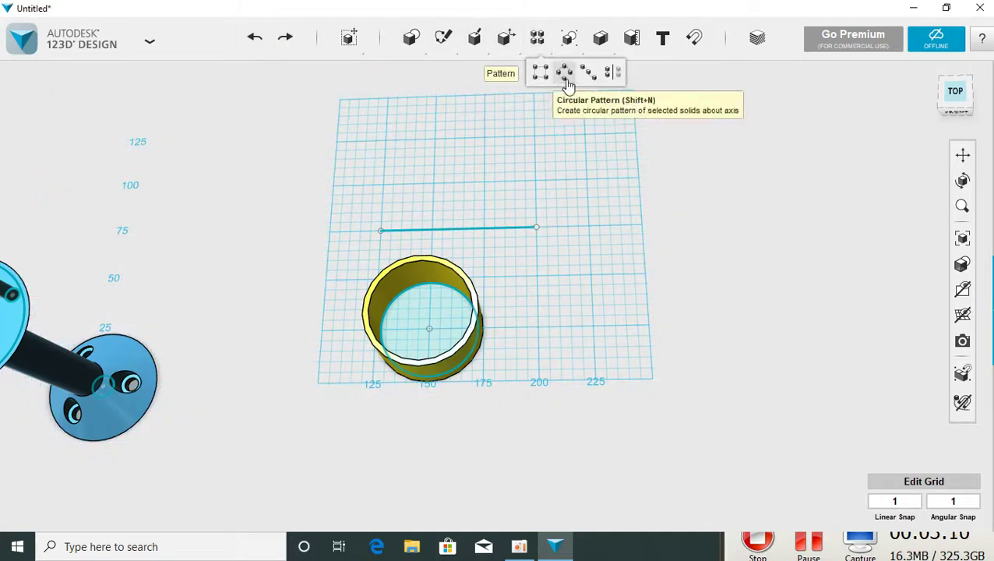
Path-pattern the yellow ring along the sketched line into a row of three rings.
click(585, 76)
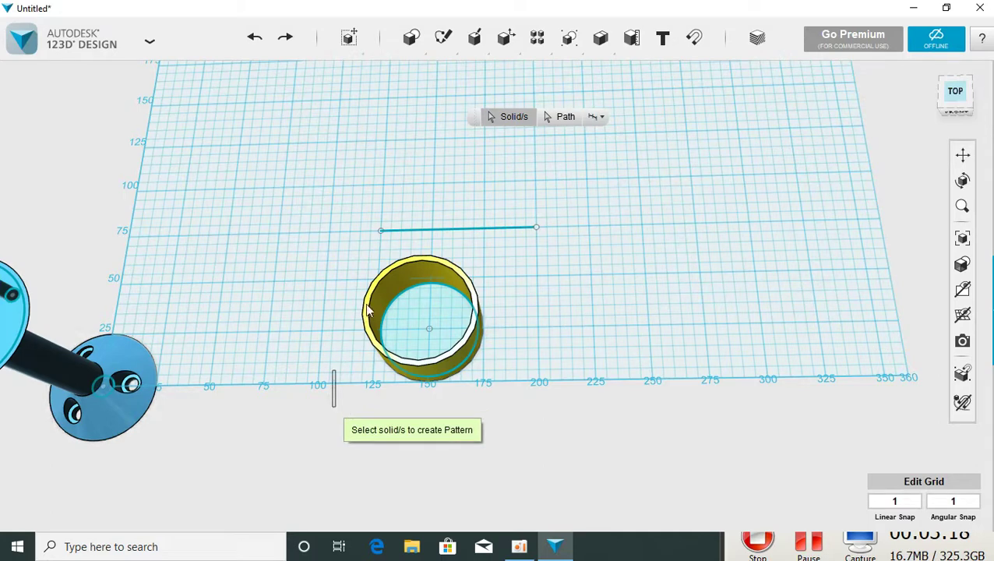
mouse_move(333, 406)
mouse_down()
mouse_move(473, 265)
mouse_move(520, 248)
mouse_up()
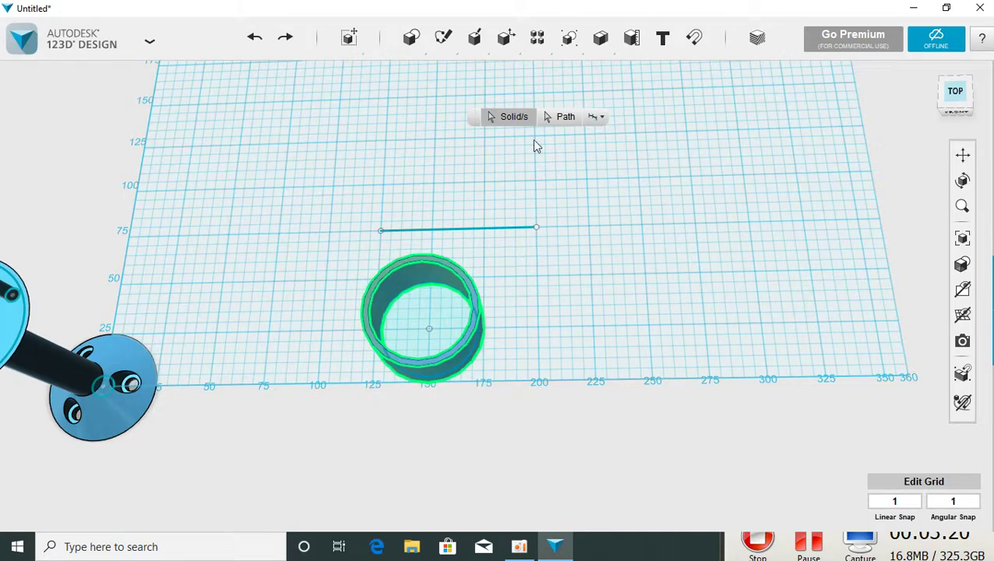
click(566, 117)
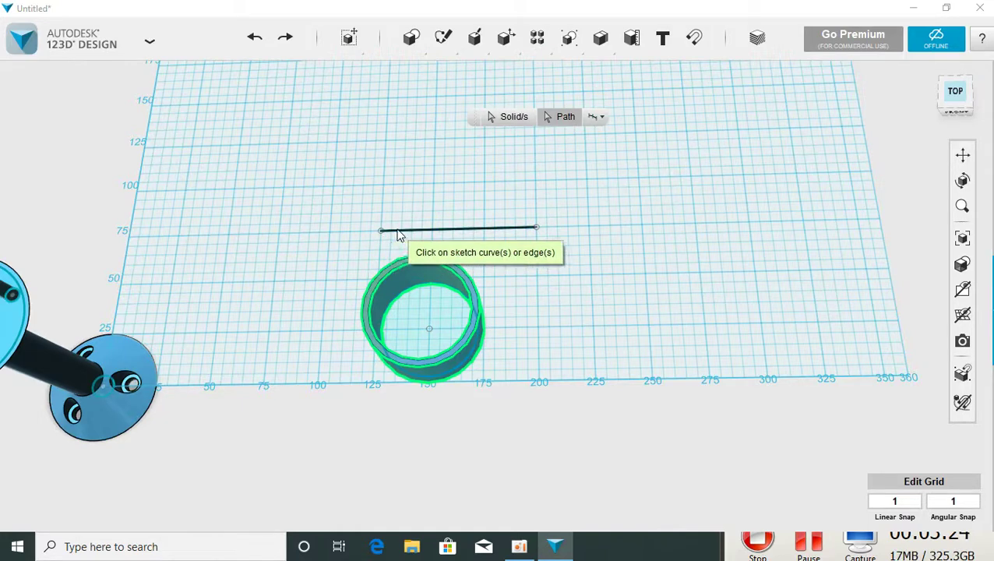
click(423, 232)
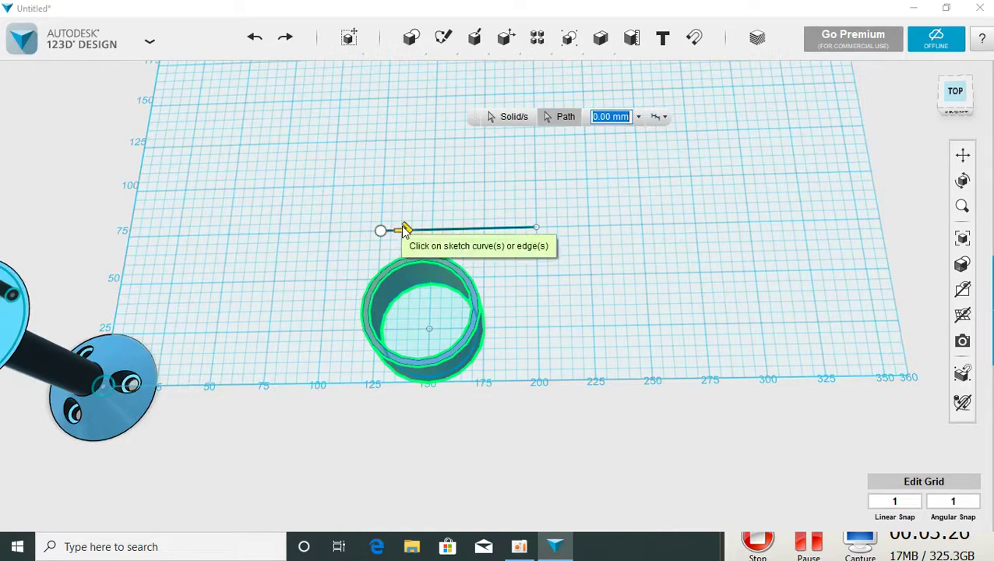
drag(404, 231, 666, 230)
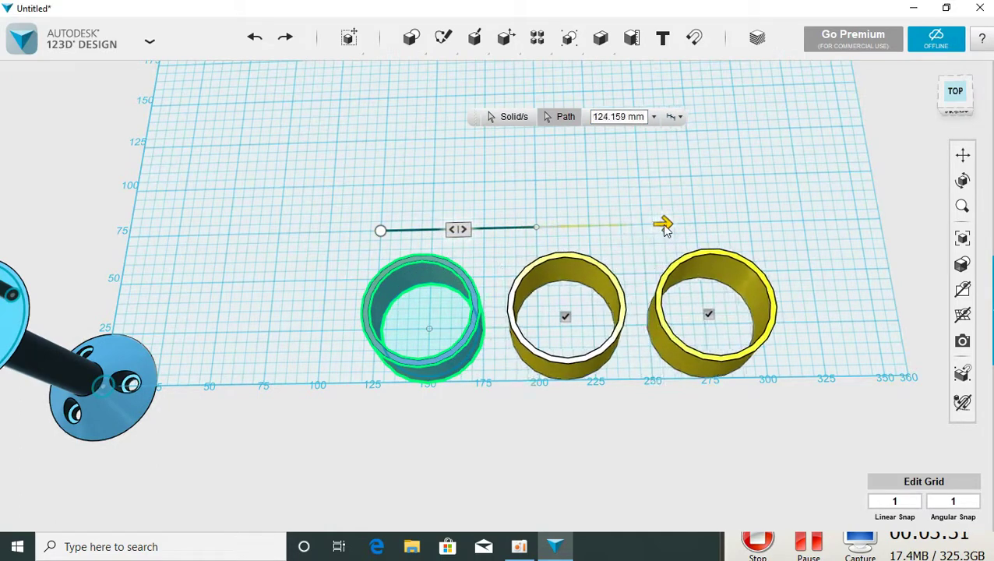
click(615, 171)
mouse_move(566, 151)
right_down()
mouse_move(591, 205)
mouse_move(570, 211)
mouse_move(547, 173)
mouse_move(575, 95)
mouse_move(537, 124)
mouse_move(547, 111)
mouse_move(570, 122)
mouse_move(569, 107)
mouse_move(559, 124)
right_up()
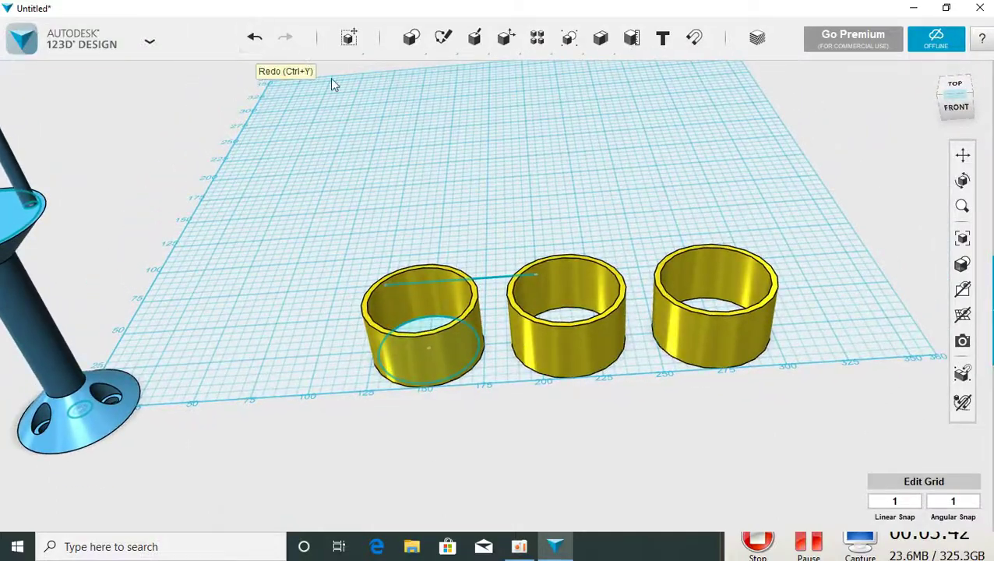
mouse_move(366, 162)
right_down()
mouse_move(388, 186)
mouse_move(358, 198)
right_up()
scroll(337, 209, down, 1)
scroll(337, 208, down, 2)
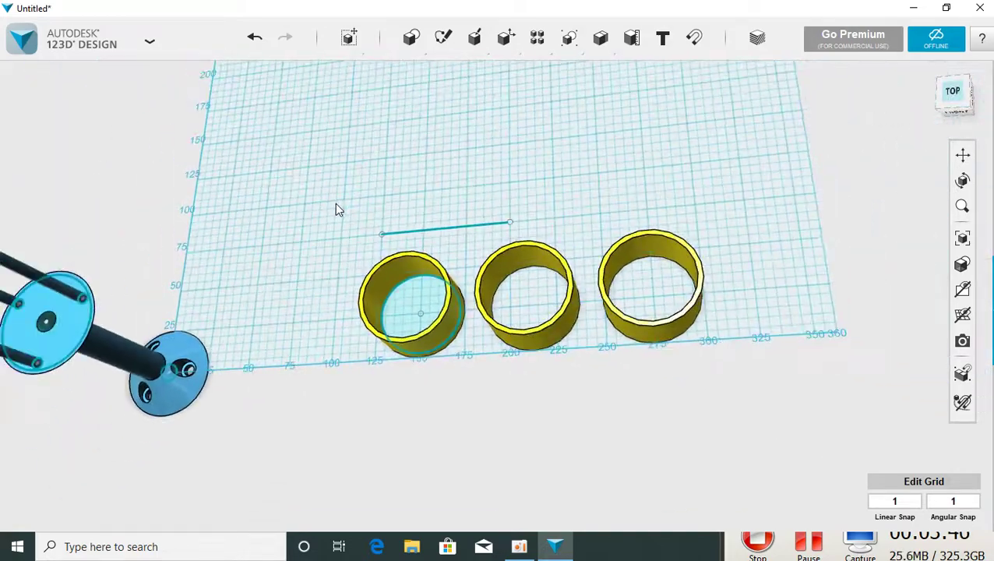
scroll(337, 209, down, 1)
mouse_move(313, 421)
right_down()
mouse_move(378, 437)
mouse_move(353, 444)
mouse_move(300, 397)
mouse_move(345, 410)
mouse_move(344, 424)
mouse_move(319, 429)
mouse_move(344, 419)
mouse_move(358, 440)
right_up()
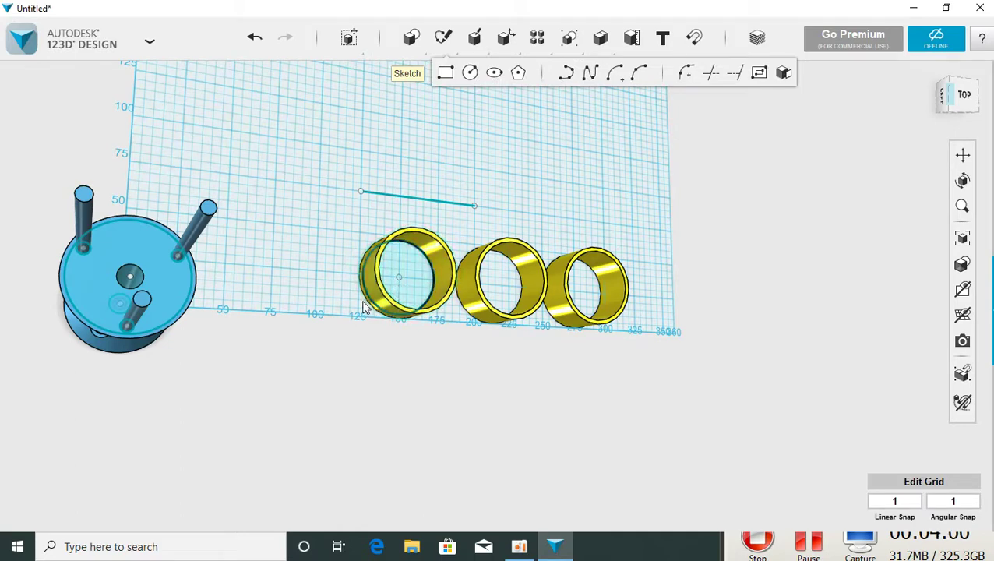
Select the middle ring and bring up its Material settings.
click(477, 287)
click(519, 499)
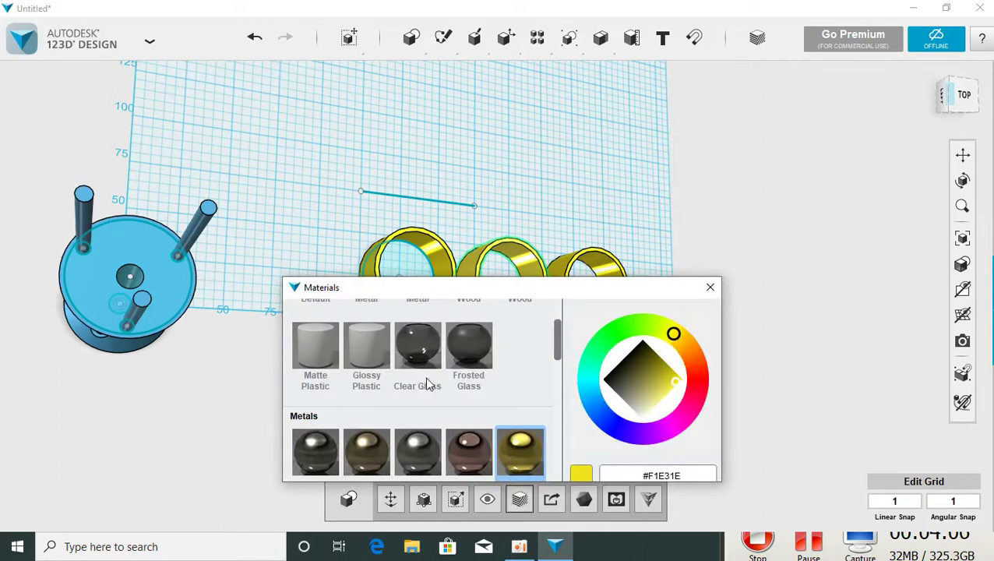
scroll(421, 386, down, 3)
scroll(358, 397, down, 3)
scroll(366, 393, down, 3)
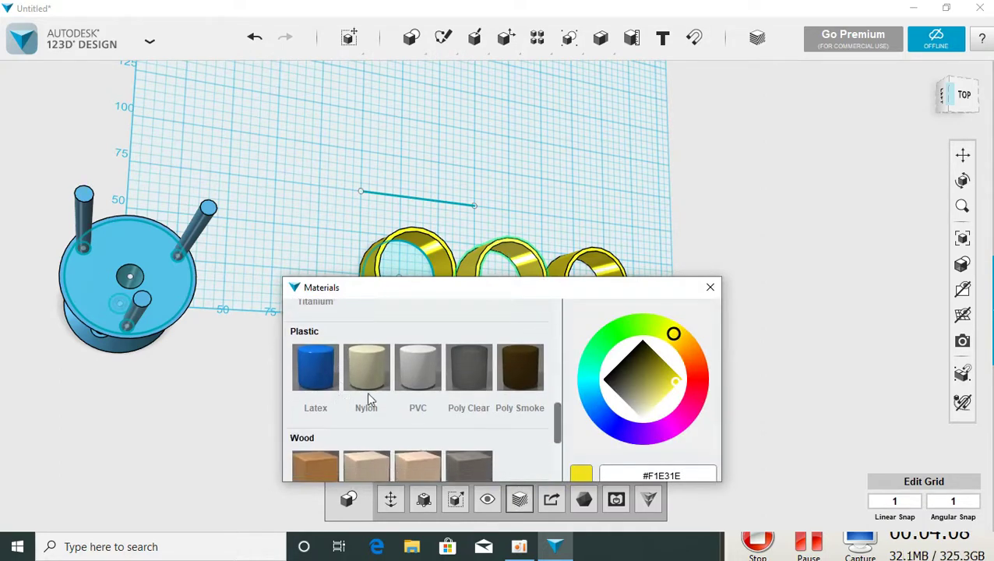
scroll(390, 366, up, 3)
scroll(461, 328, up, 2)
scroll(461, 335, down, 1)
scroll(491, 383, down, 1)
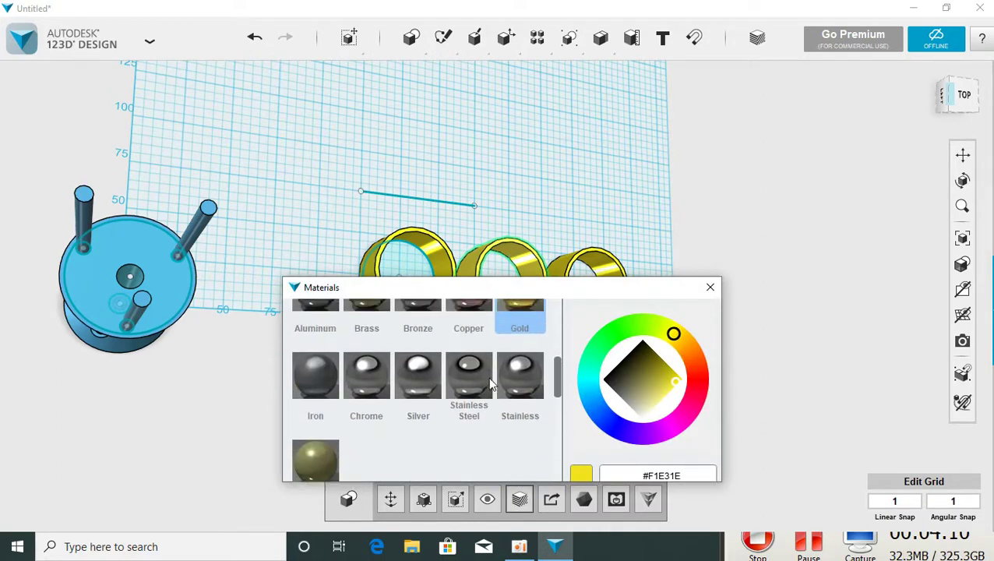
scroll(495, 380, up, 1)
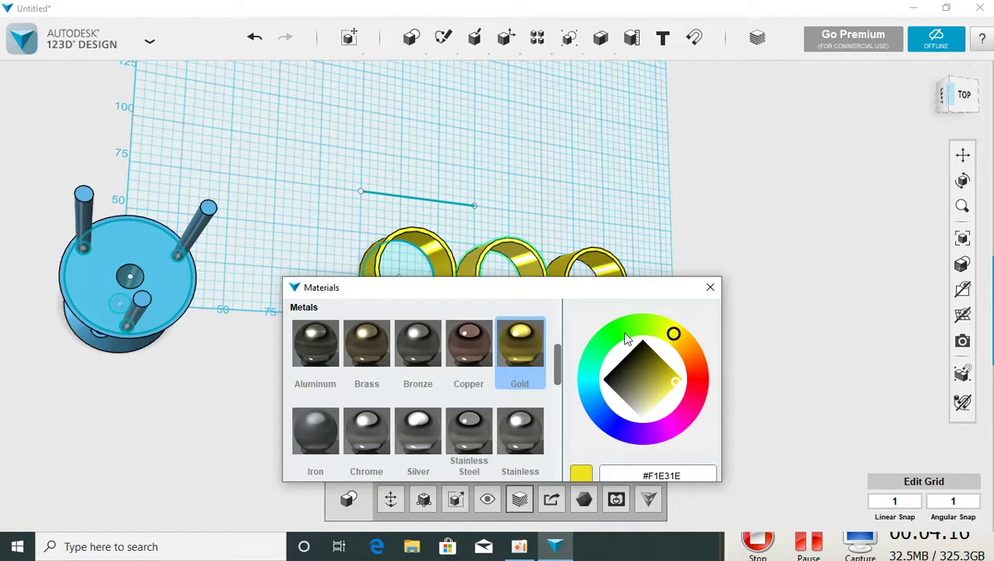
Set the middle ring's colour to green #45B12A on the colour wheel and close the dialog.
click(592, 400)
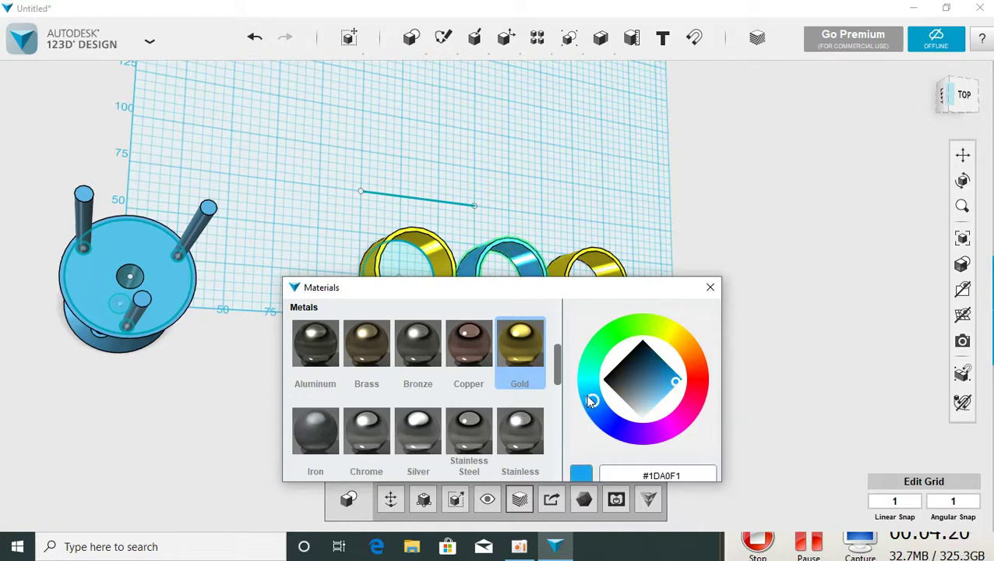
click(588, 368)
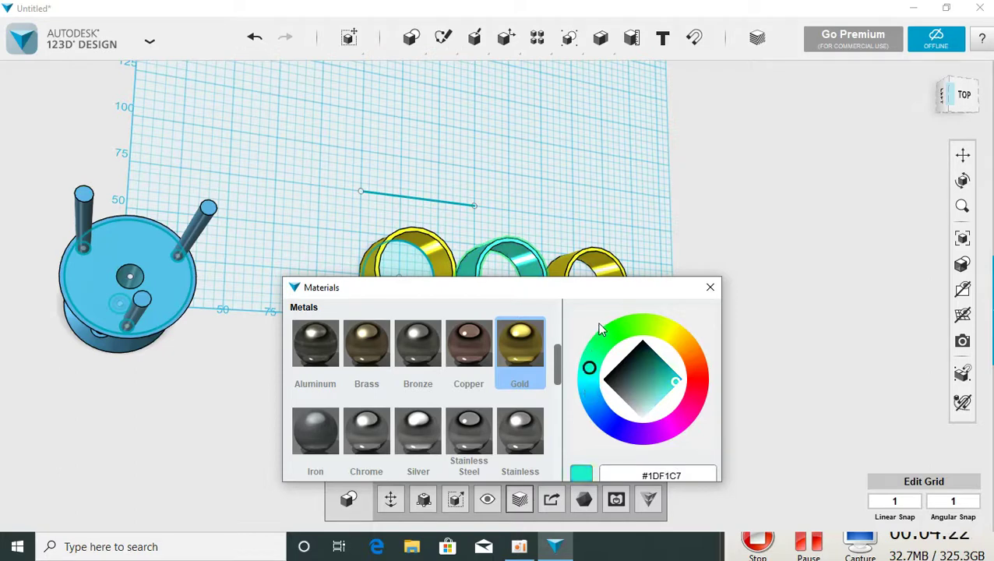
click(591, 371)
click(626, 327)
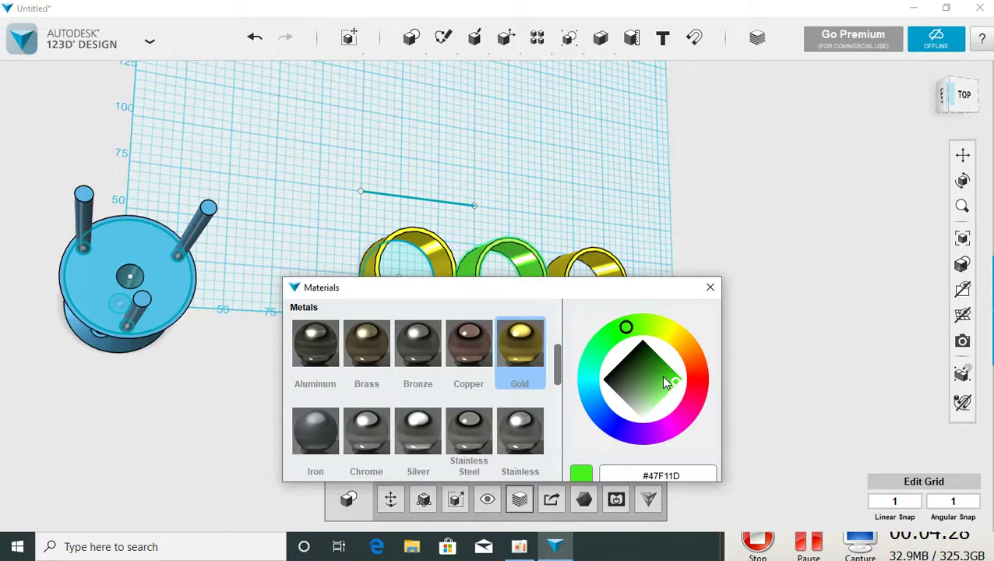
click(663, 377)
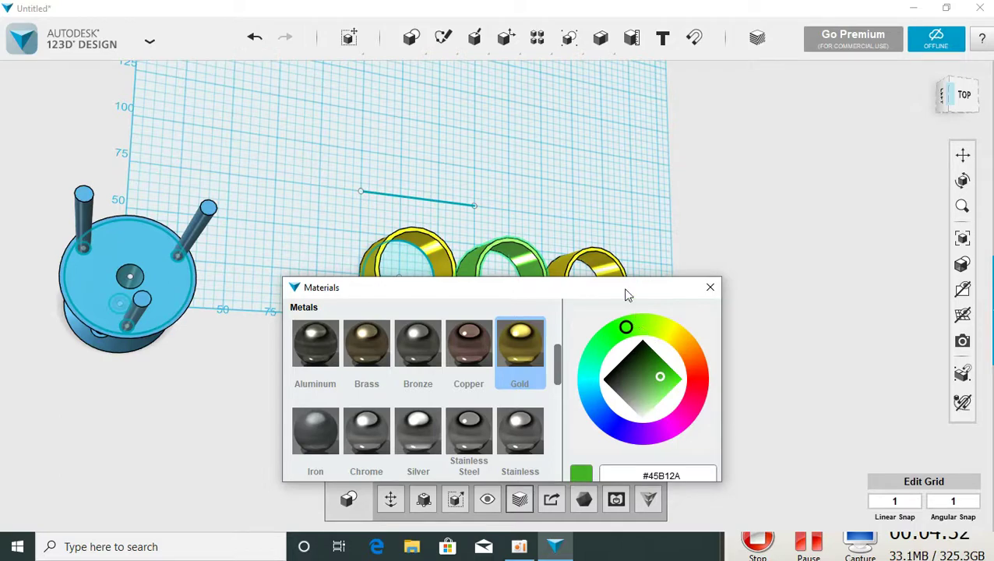
click(544, 181)
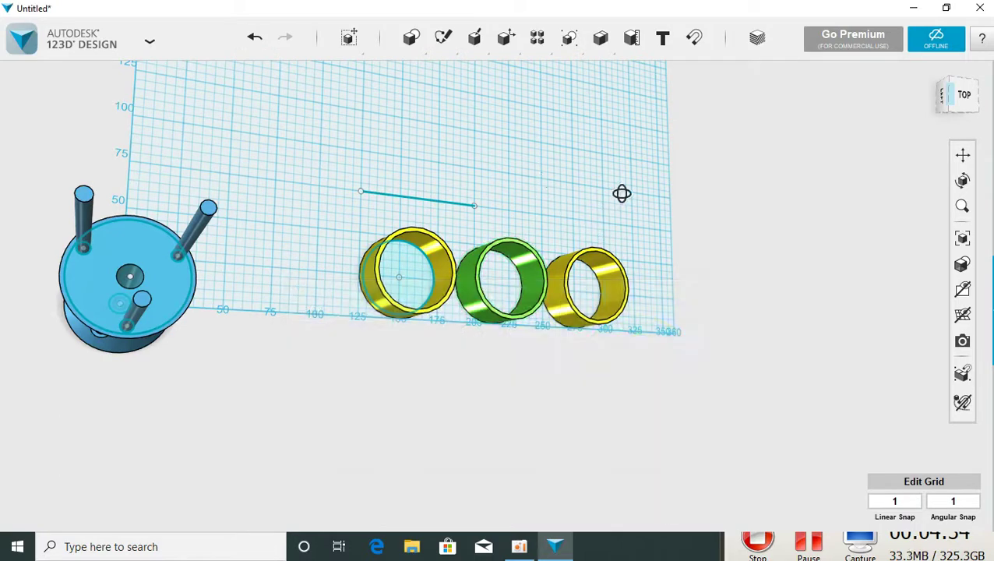
mouse_move(622, 194)
right_down()
mouse_move(566, 210)
mouse_move(506, 311)
mouse_move(542, 325)
mouse_move(560, 315)
mouse_move(566, 229)
mouse_move(588, 261)
right_up()
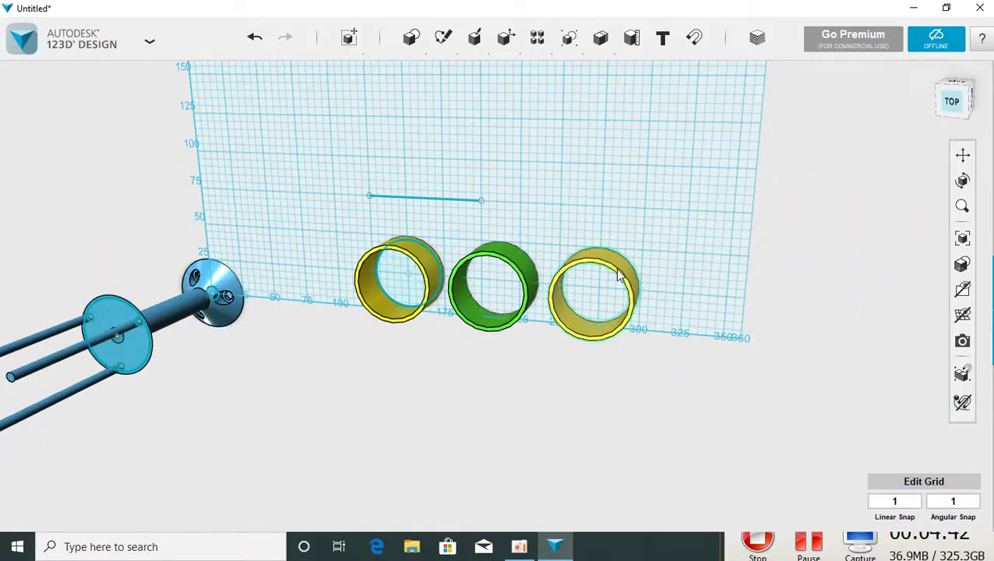
mouse_move(620, 274)
right_down()
mouse_move(617, 262)
mouse_move(626, 275)
mouse_move(655, 277)
mouse_move(654, 251)
right_up()
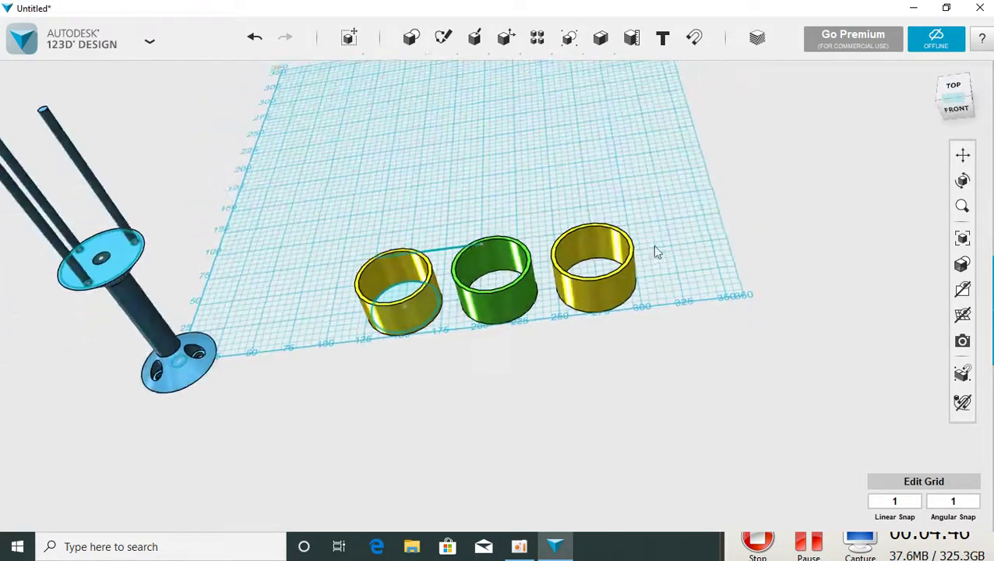
click(605, 288)
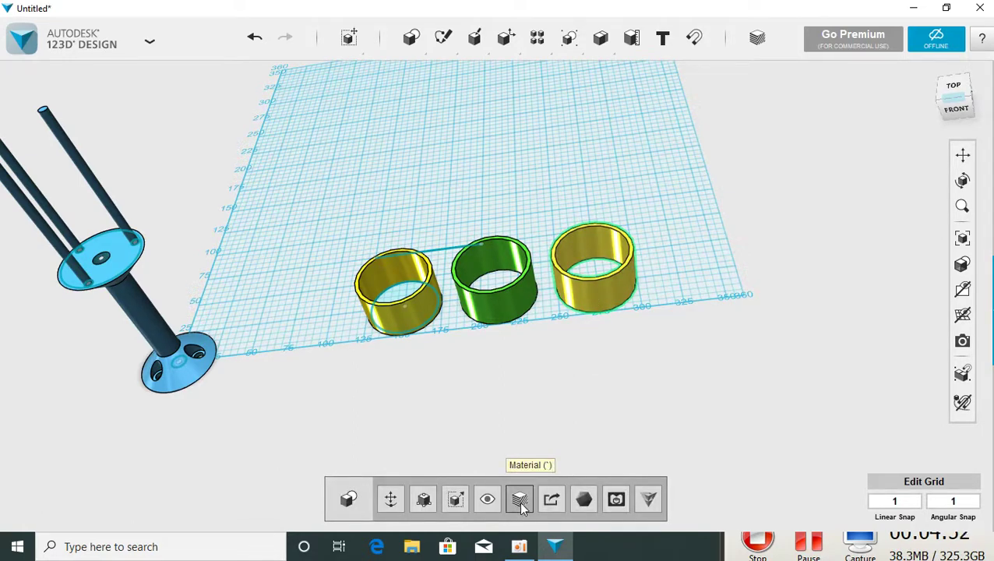
click(521, 503)
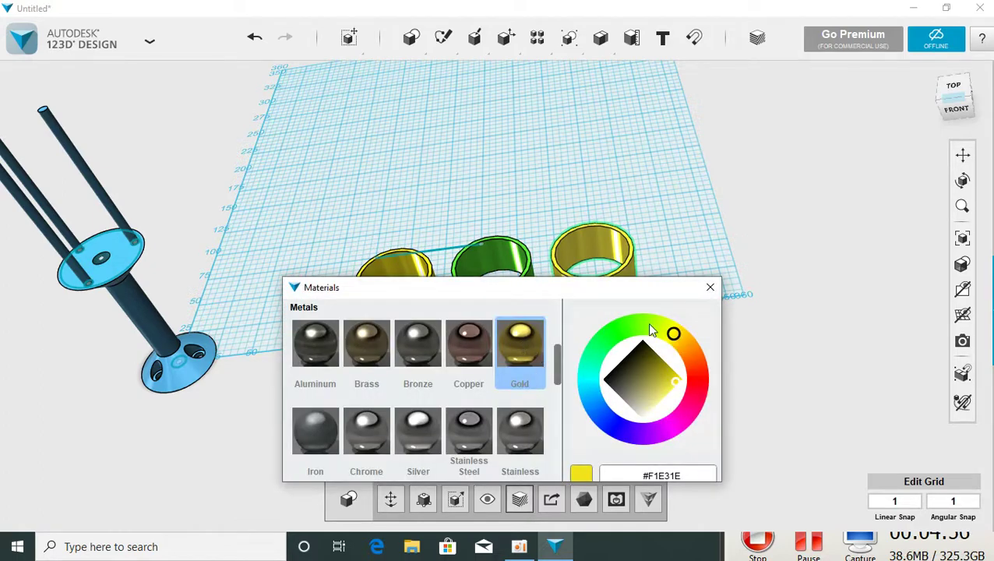
drag(675, 334, 711, 372)
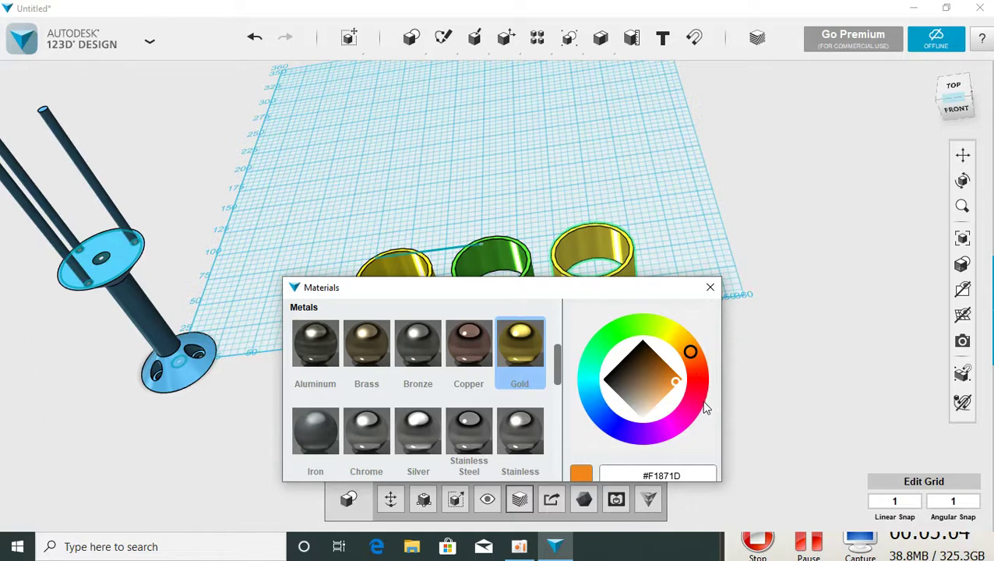
click(696, 398)
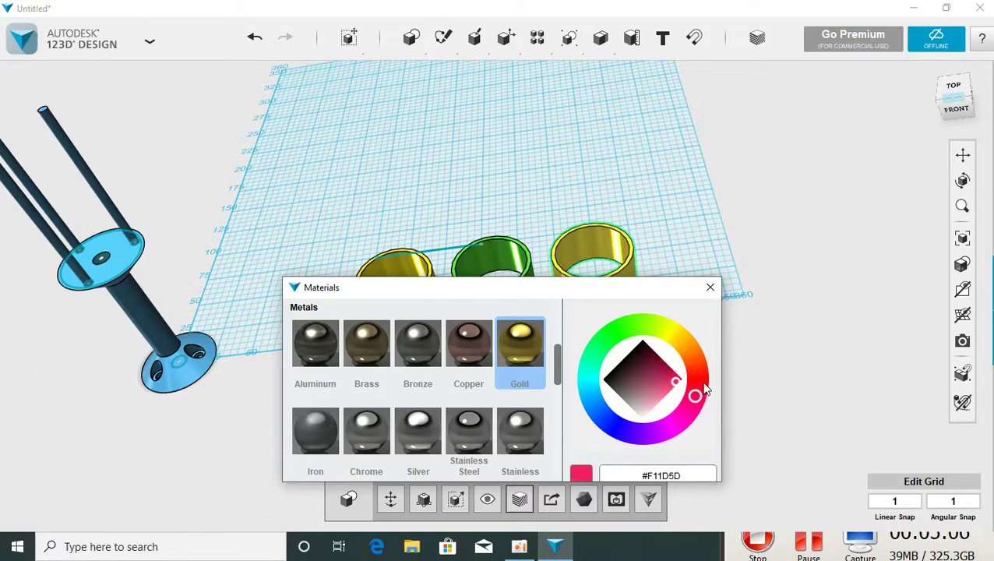
click(699, 379)
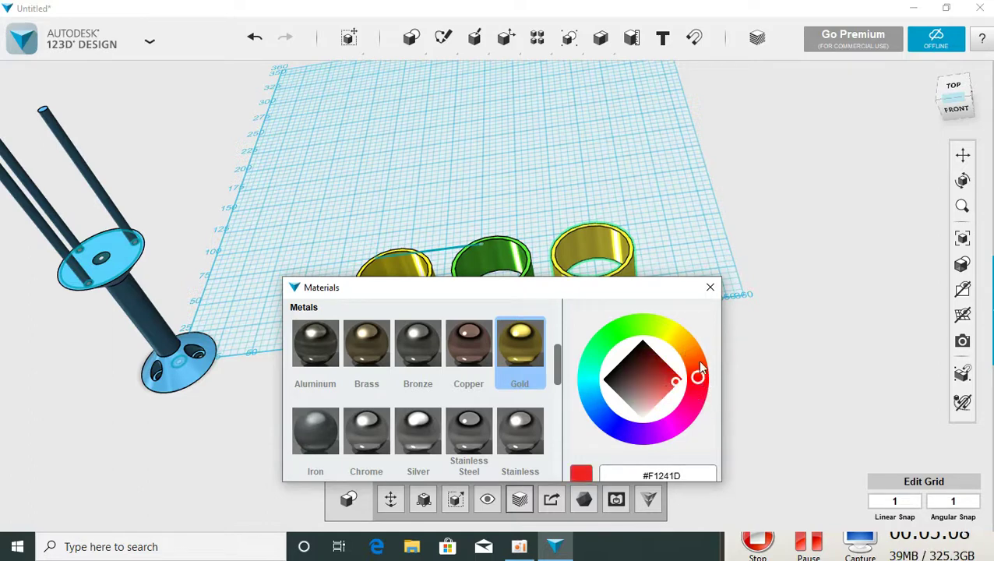
click(676, 244)
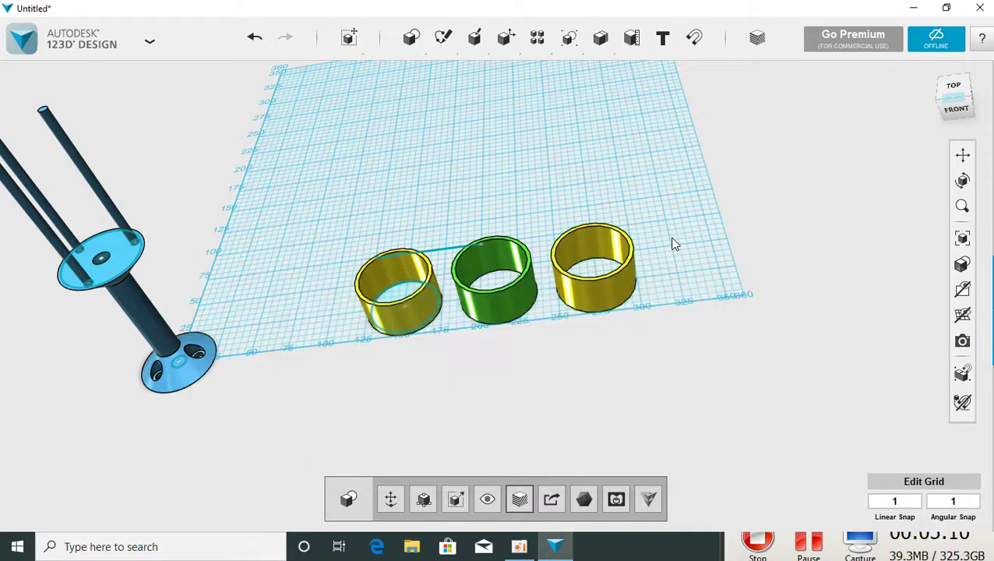
click(583, 287)
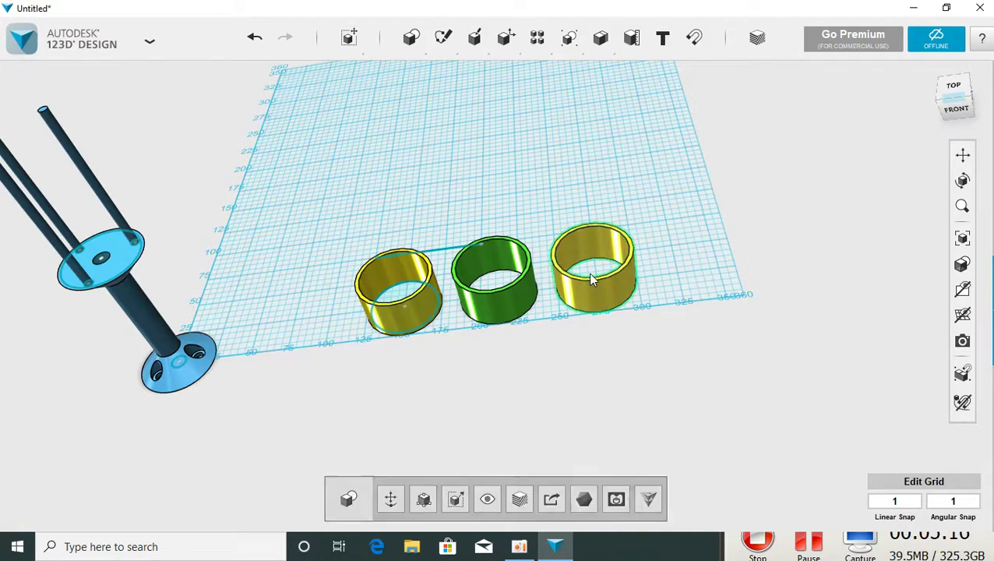
click(517, 502)
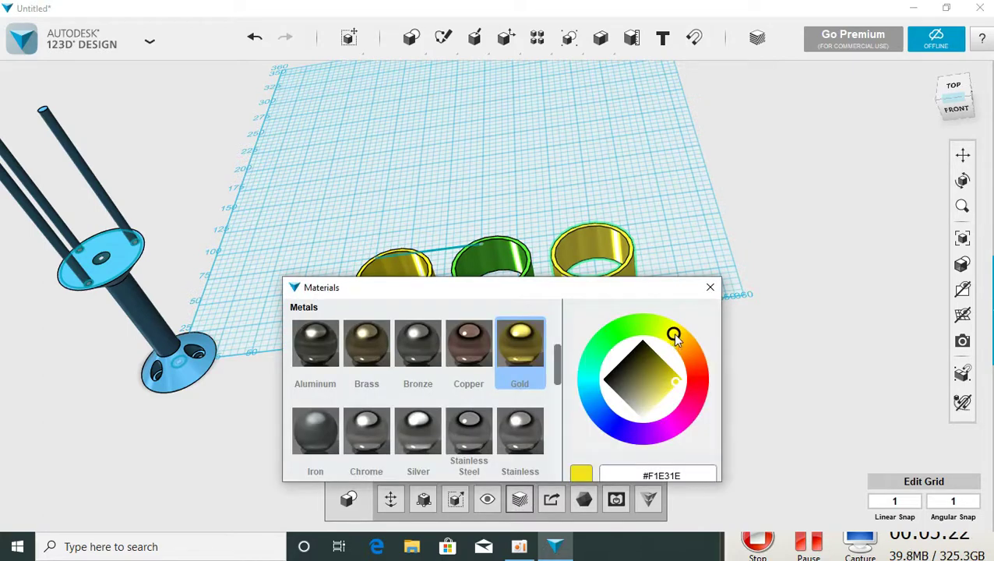
click(698, 376)
drag(698, 376, 692, 357)
click(711, 288)
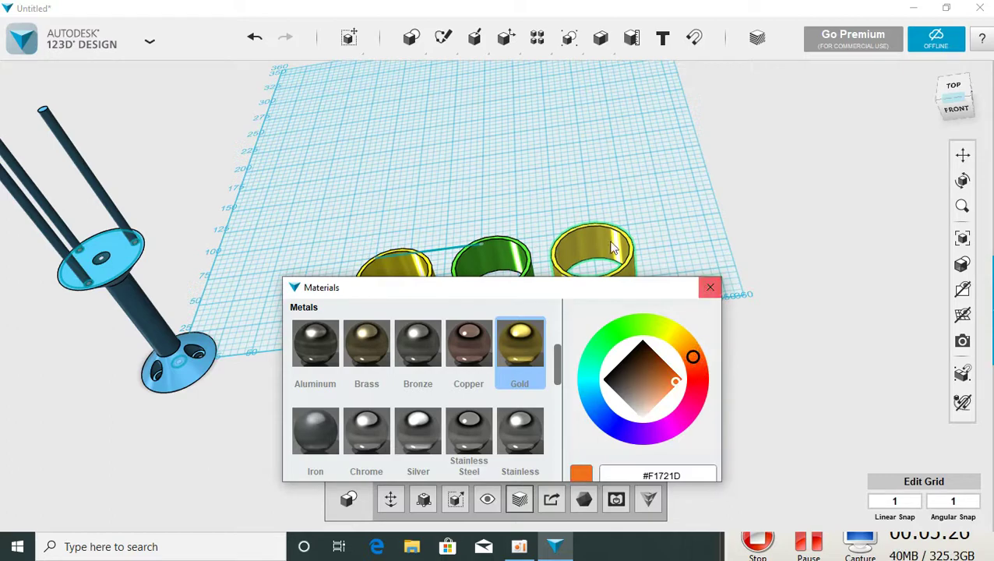
click(698, 273)
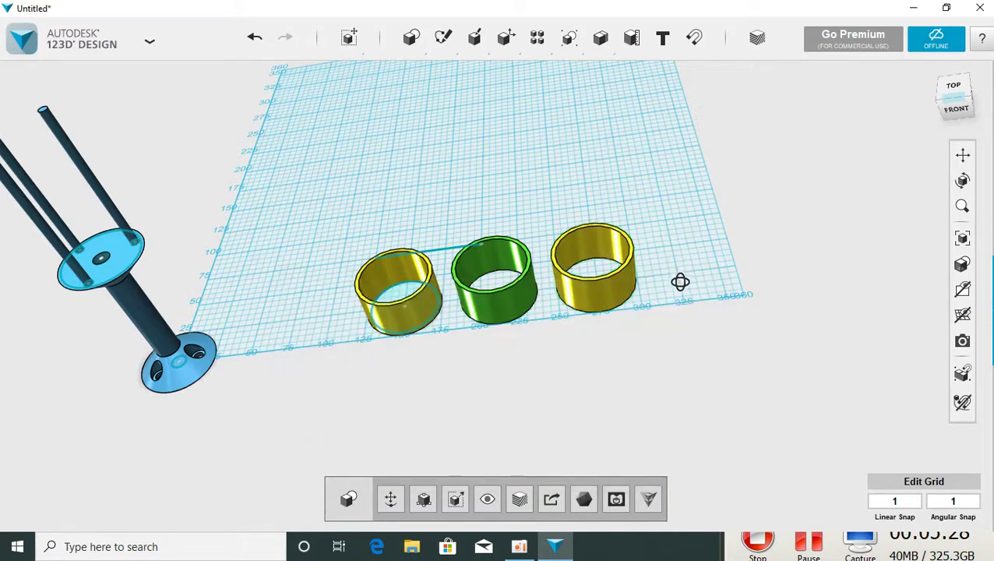
key(ctrl+Up)
Give the right-hand ring the Gold material coloured red #EE5257.
mouse_move(542, 376)
mouse_down()
mouse_move(693, 202)
mouse_move(686, 207)
mouse_up()
click(754, 41)
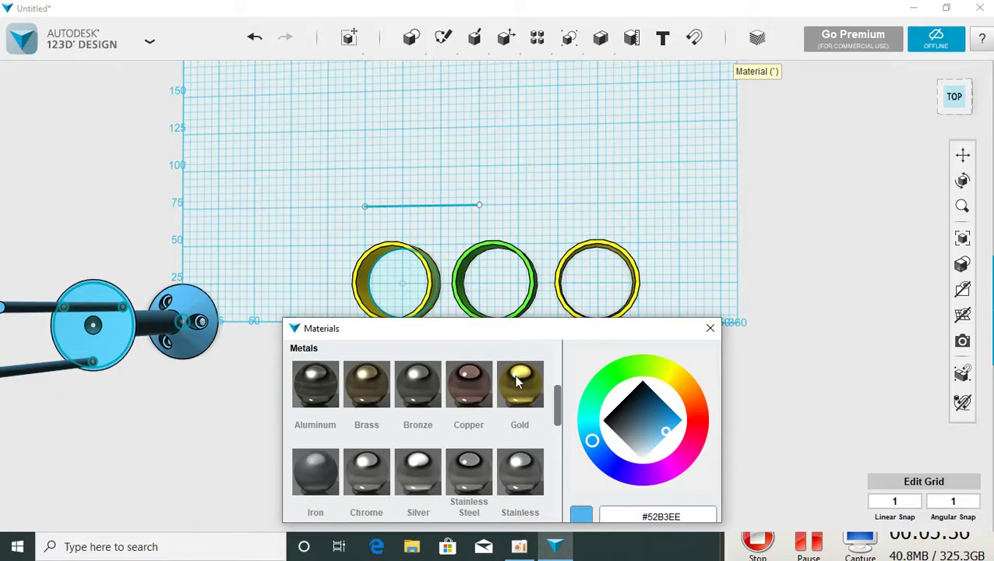
click(516, 379)
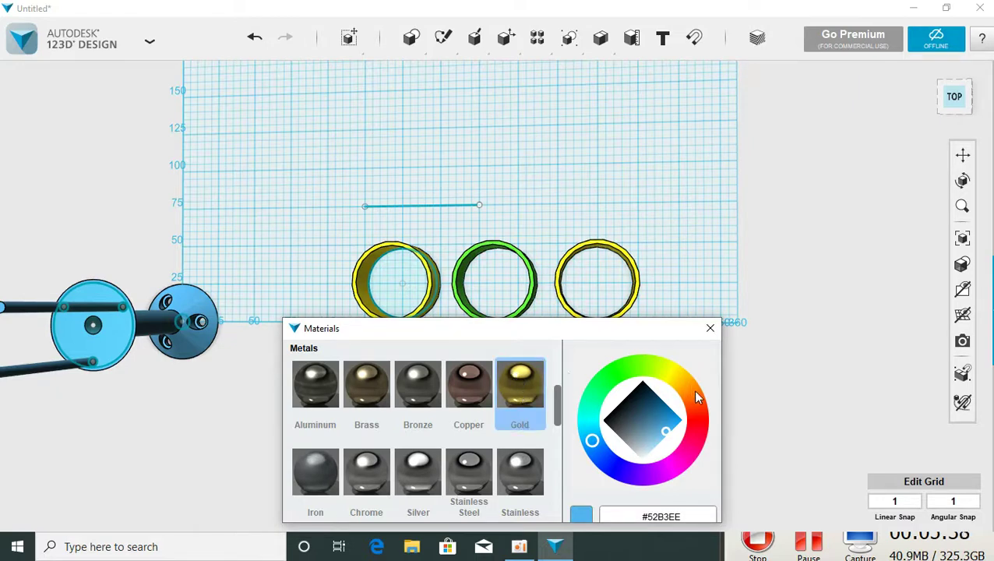
drag(693, 388, 695, 413)
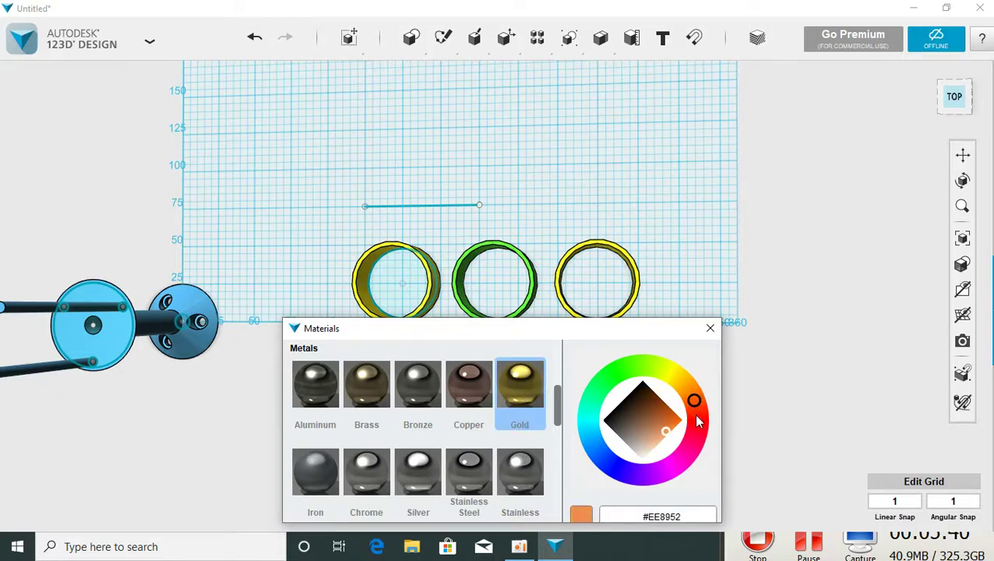
click(699, 425)
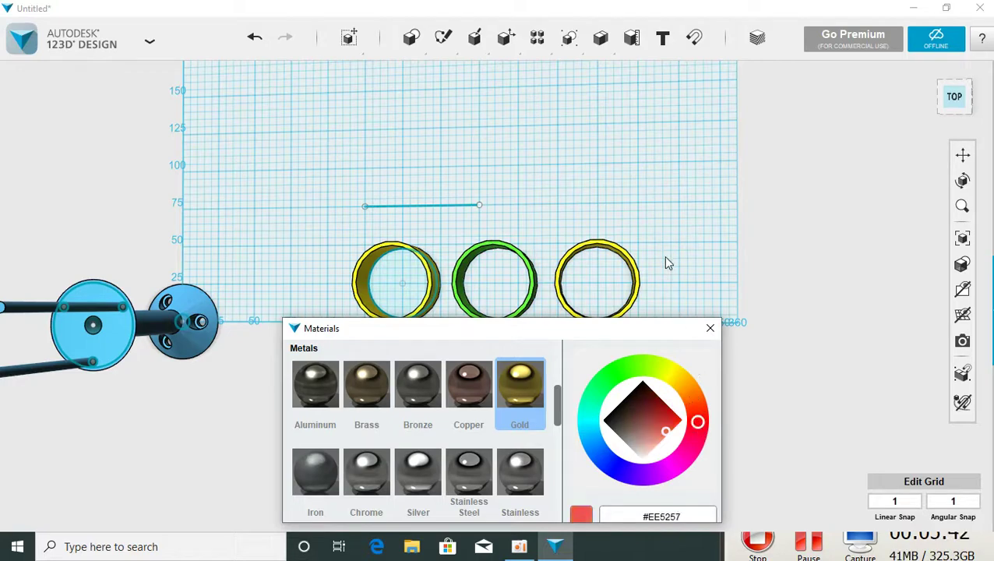
right_drag(678, 266, 668, 204)
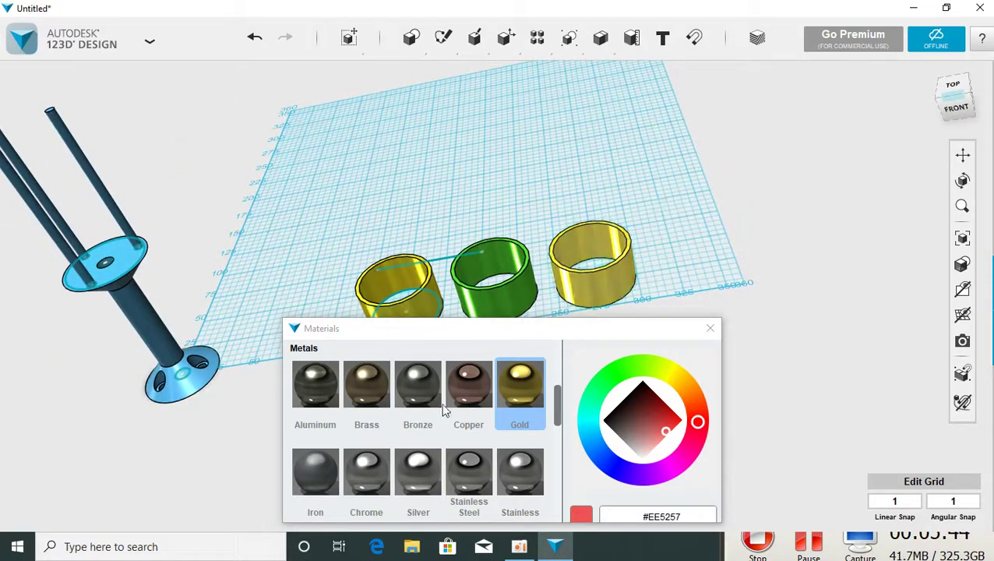
scroll(444, 412, up, 2)
scroll(448, 413, up, 3)
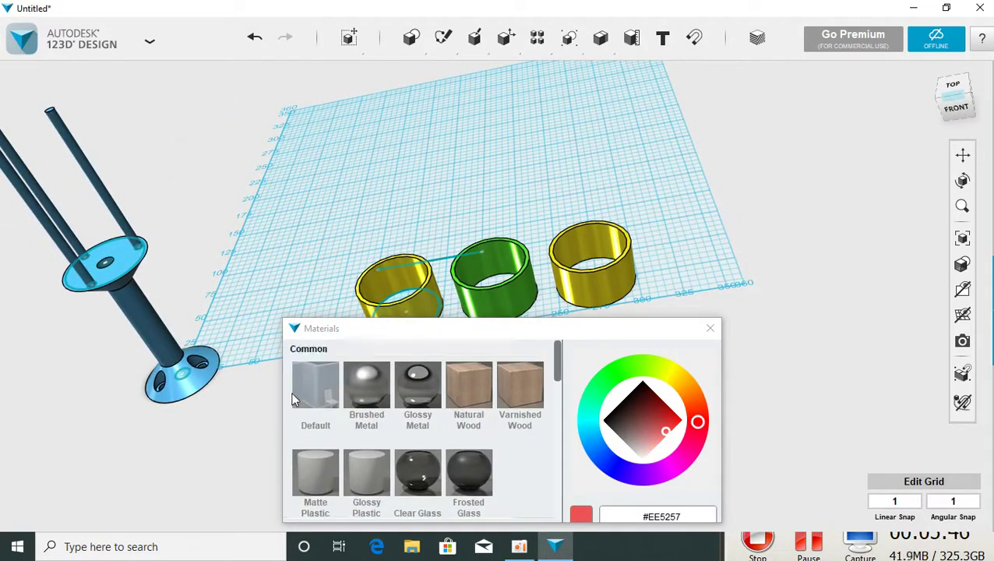
scroll(471, 439, down, 3)
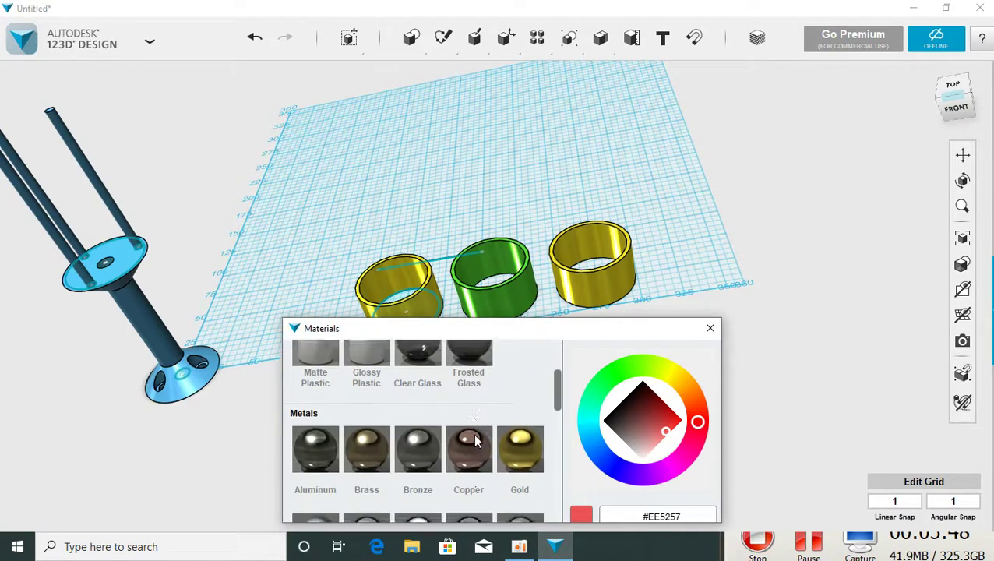
scroll(475, 440, down, 2)
click(525, 362)
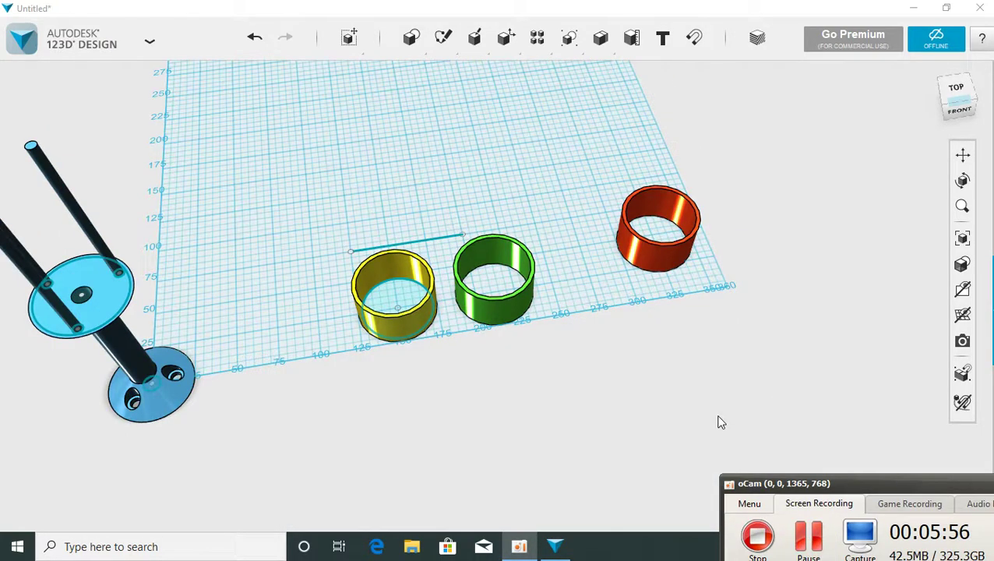
Orbit and pan around to the blue spool stand and window-select the entire stand.
click(721, 421)
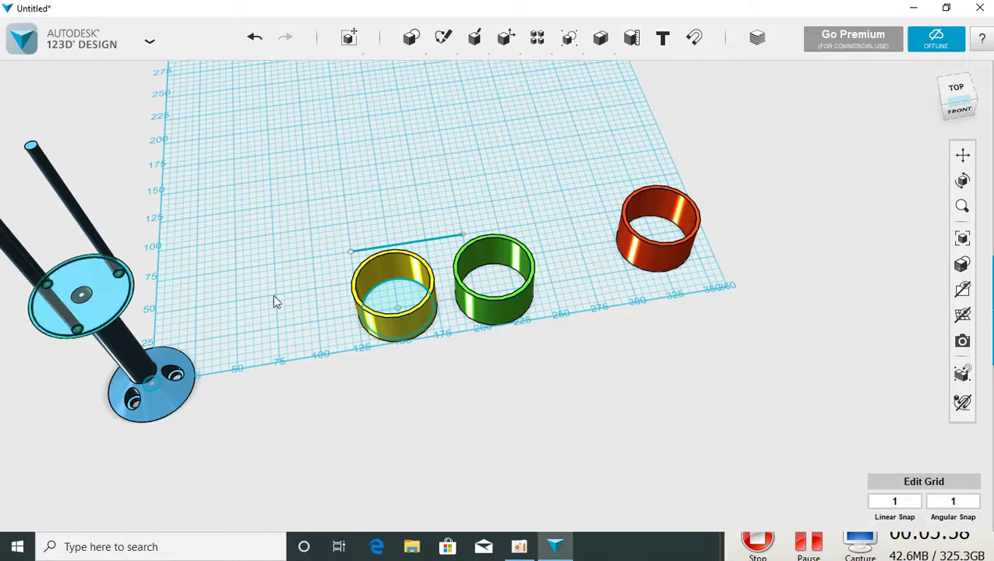
mouse_move(316, 389)
right_down()
mouse_move(388, 393)
mouse_move(430, 353)
mouse_move(479, 350)
mouse_move(492, 394)
right_up()
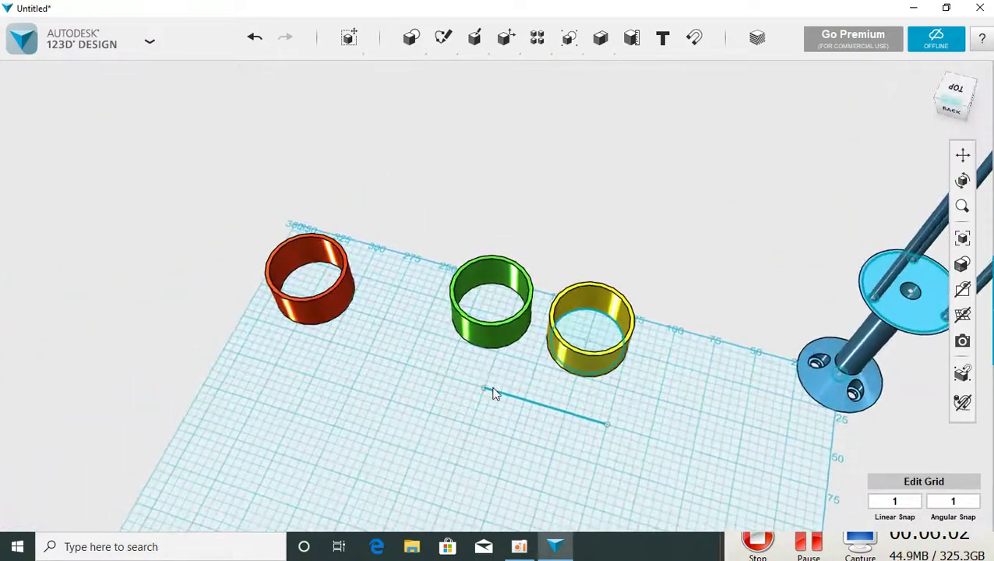
right_drag(631, 417, 461, 421)
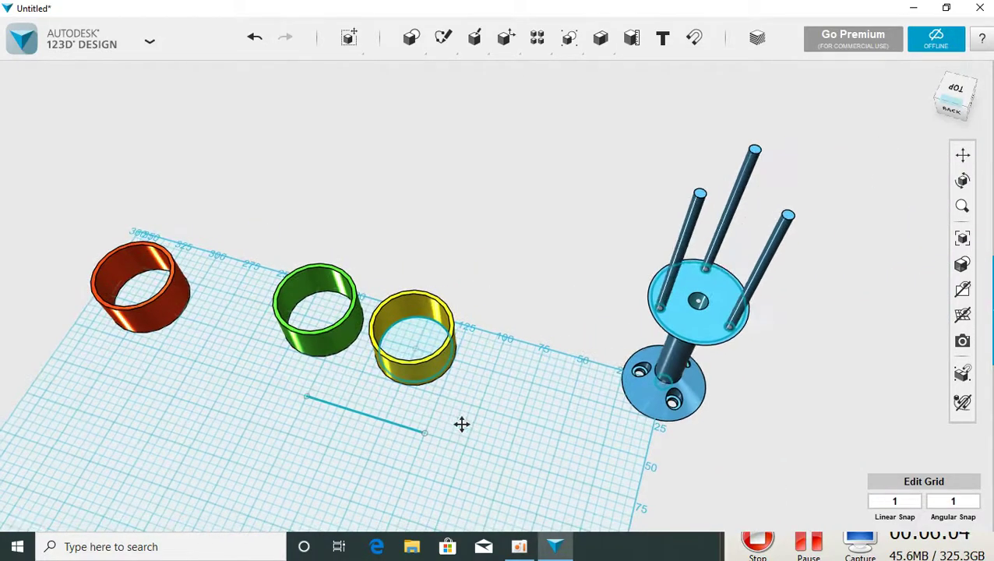
mouse_move(533, 403)
right_down()
mouse_move(524, 422)
mouse_move(484, 446)
mouse_move(435, 448)
mouse_move(451, 434)
right_up()
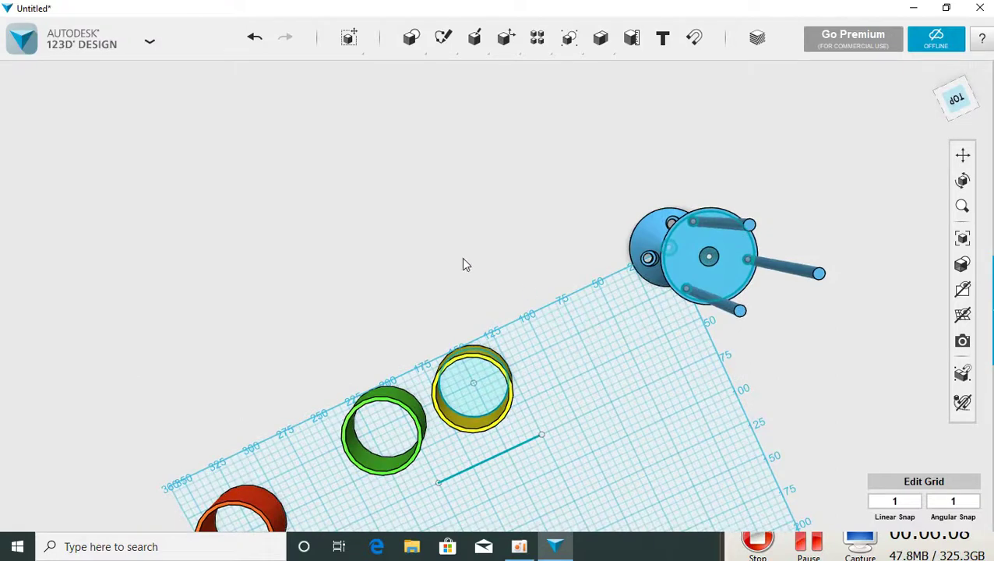
middle_drag(466, 251, 366, 268)
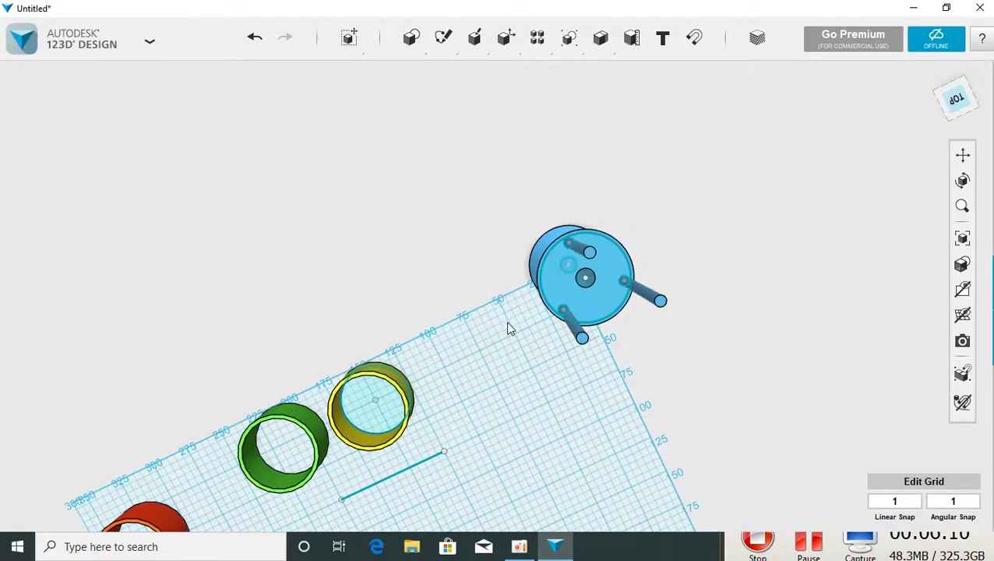
drag(451, 385, 688, 145)
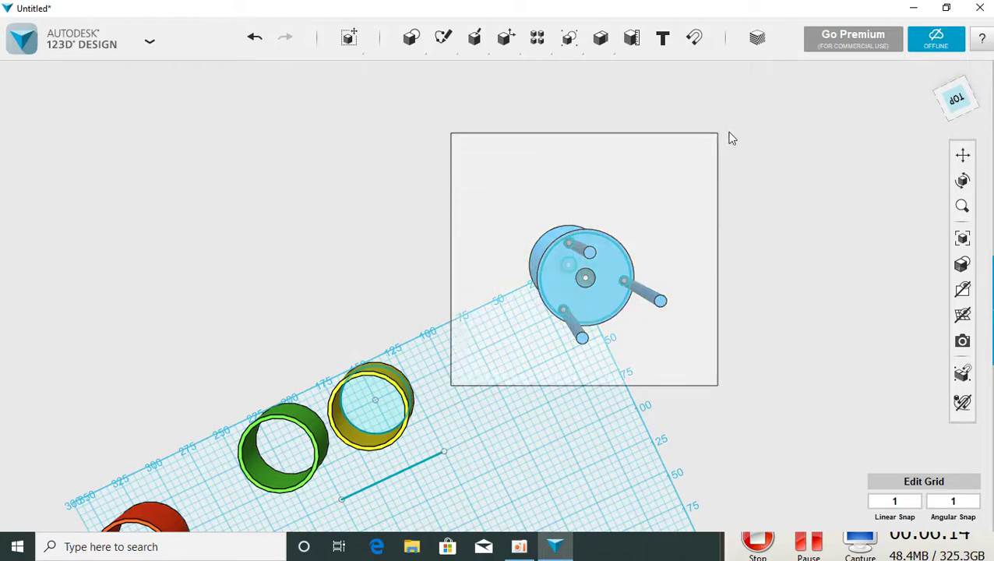
drag(688, 145, 731, 132)
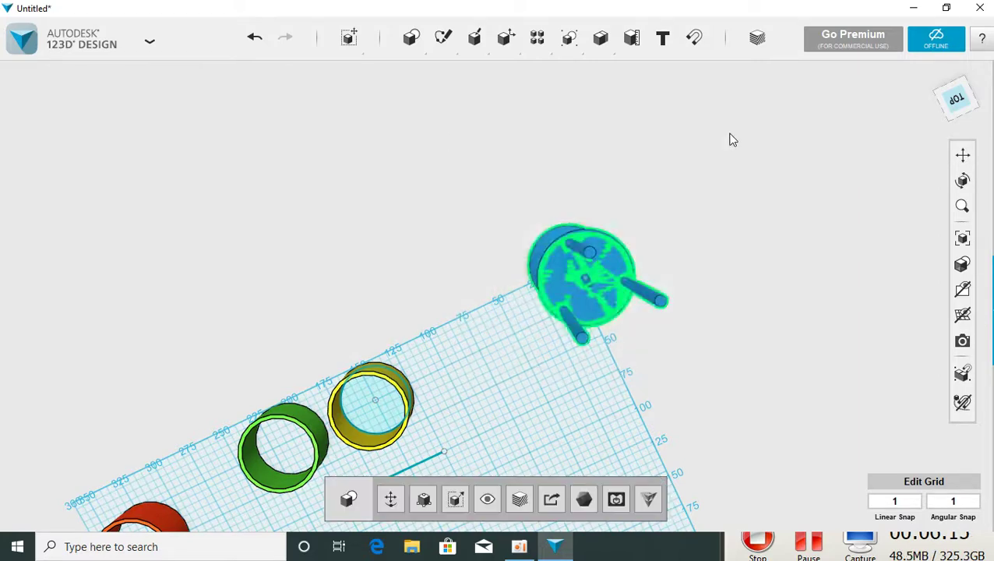
click(757, 37)
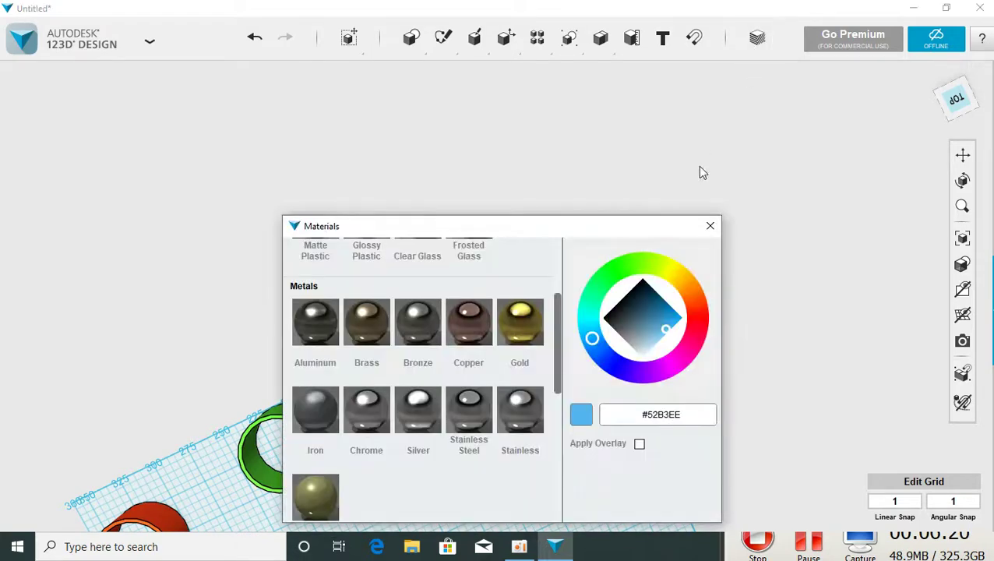
click(638, 443)
scroll(417, 348, up, 3)
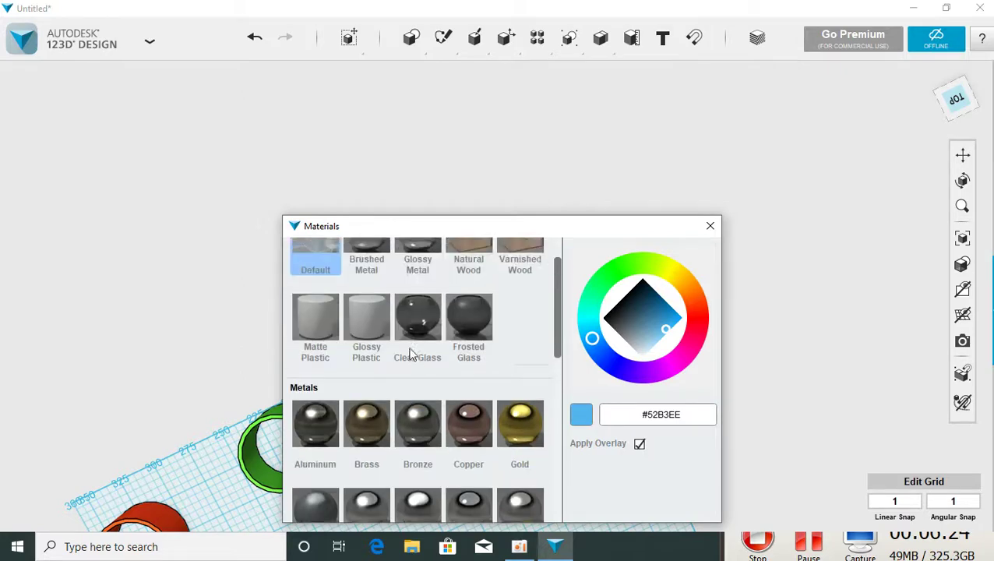
scroll(423, 352, down, 1)
scroll(423, 352, down, 3)
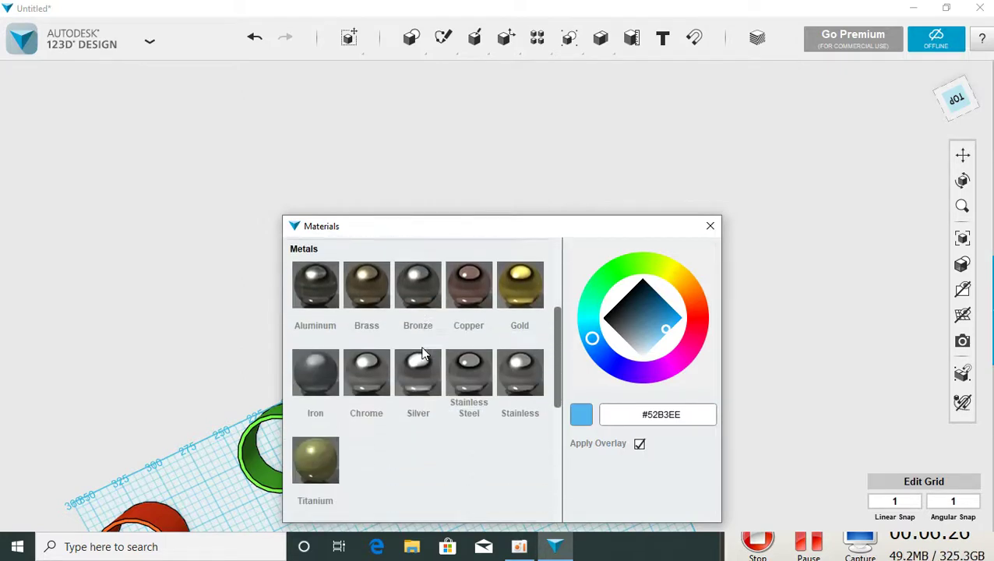
scroll(422, 349, down, 1)
scroll(424, 350, down, 3)
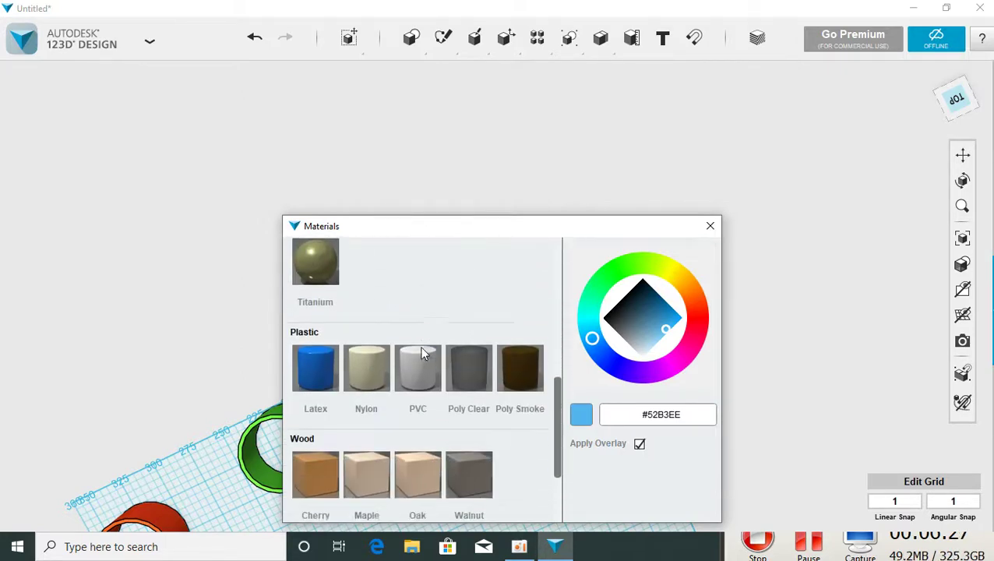
click(512, 363)
drag(524, 226, 328, 290)
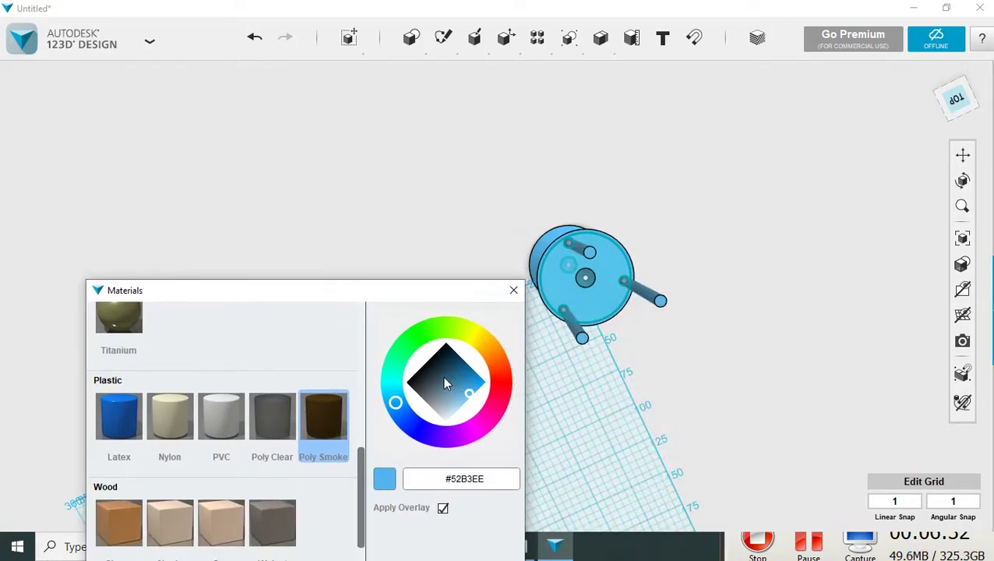
click(427, 384)
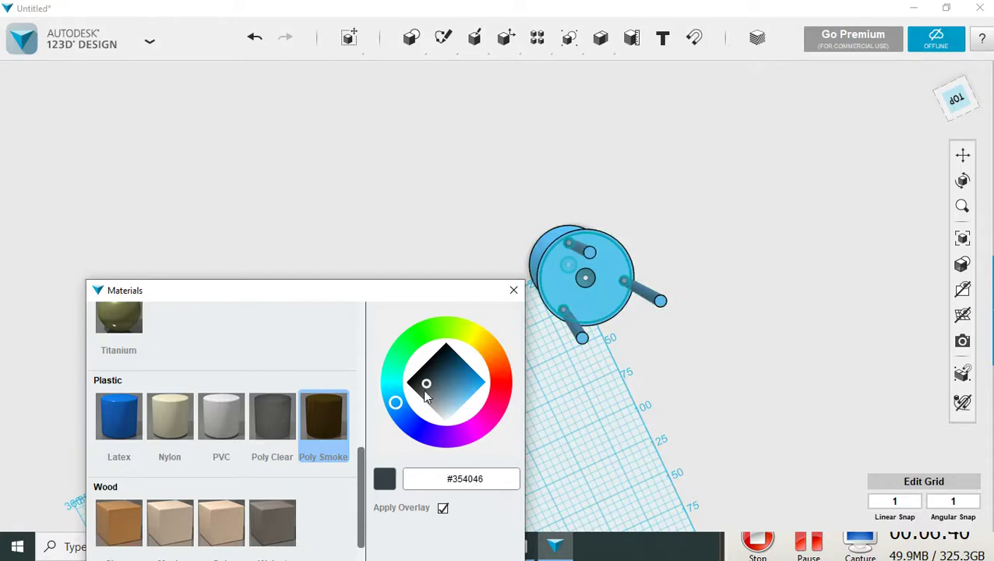
click(514, 290)
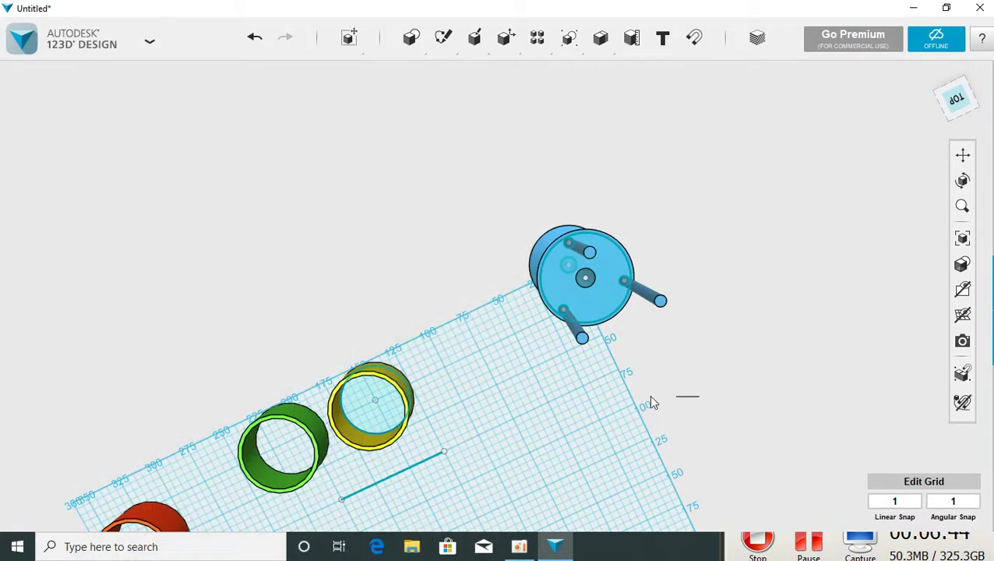
Orbit to face the rings and stand, then window-select the entire stand.
mouse_move(699, 340)
right_down()
mouse_move(715, 337)
mouse_move(696, 346)
right_up()
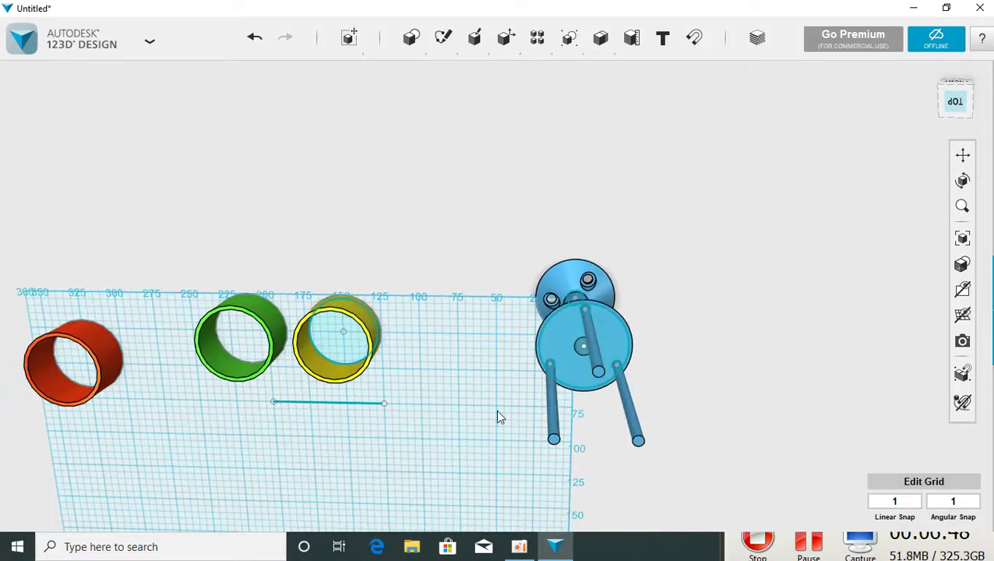
drag(502, 406, 686, 225)
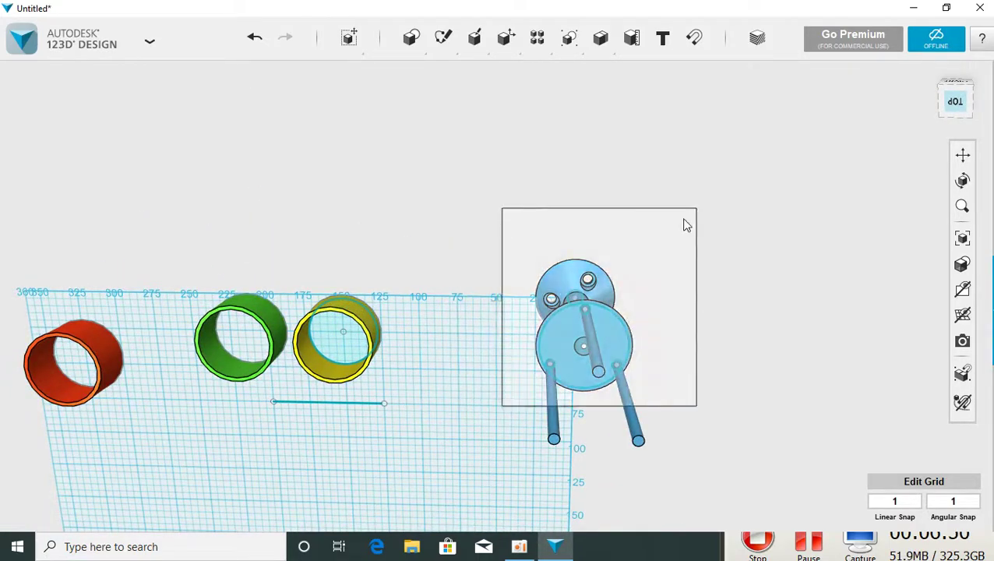
click(464, 375)
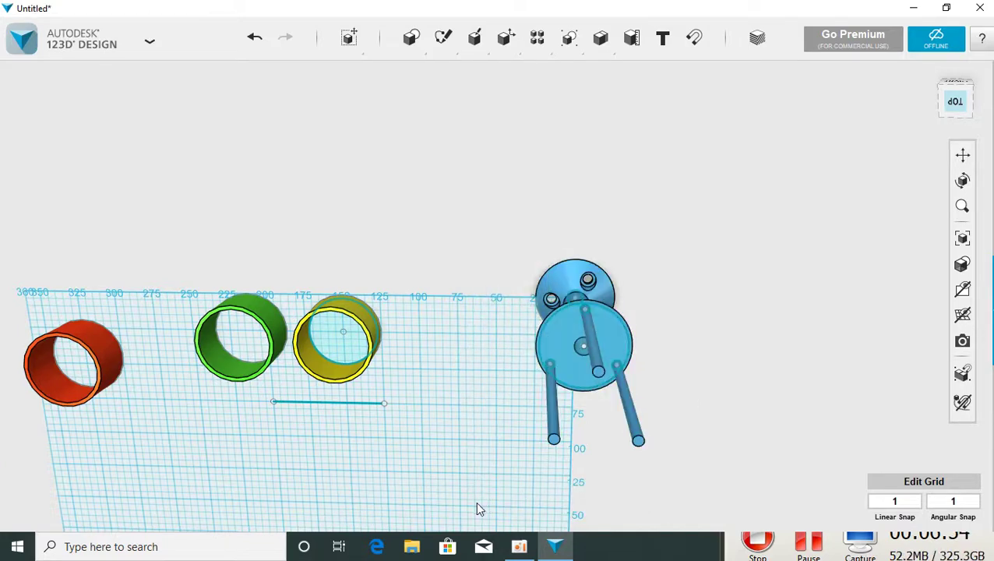
drag(477, 503, 709, 211)
drag(484, 479, 653, 235)
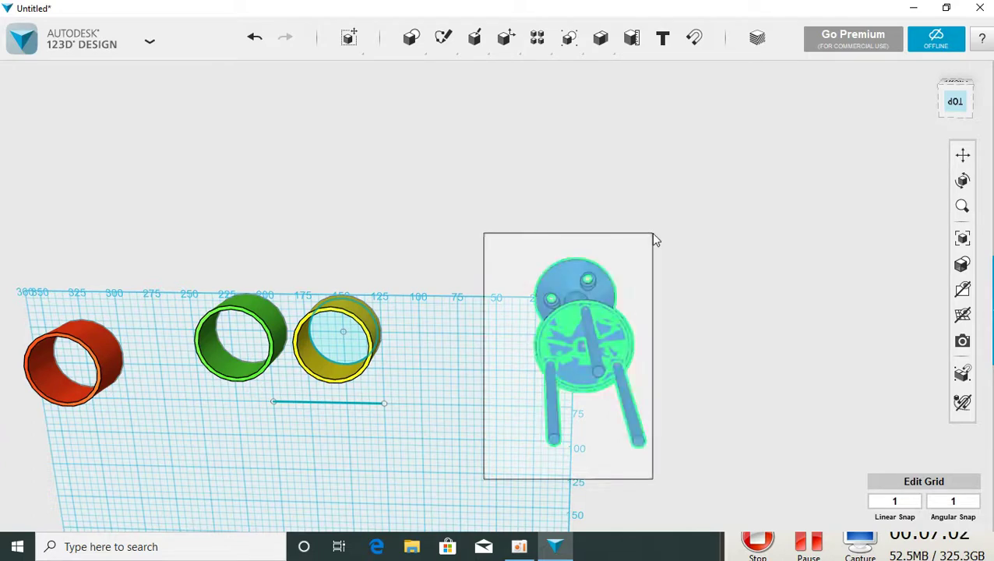
Move the Materials window aside and apply Poly Smoke plastic to the stand.
click(754, 37)
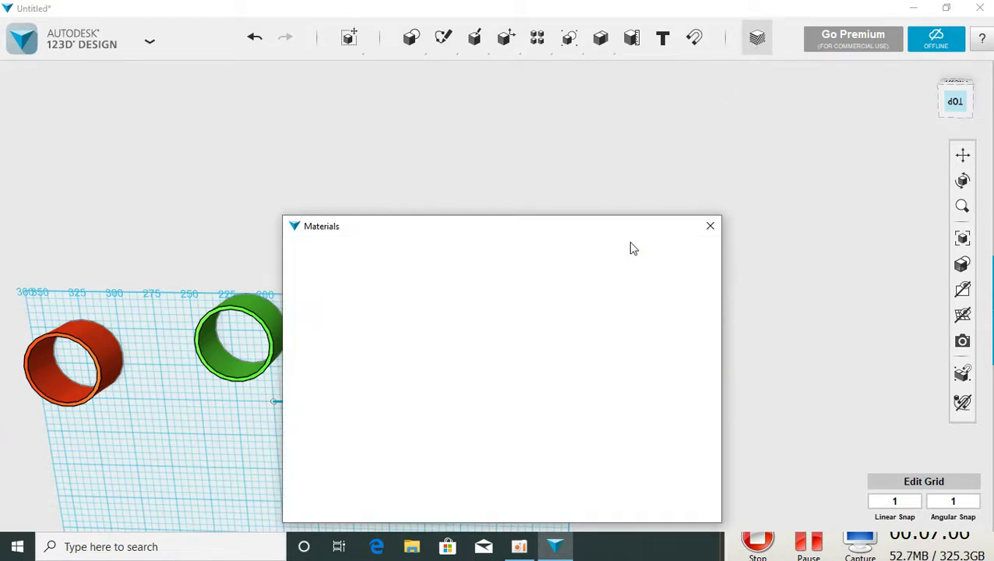
drag(635, 228, 655, 322)
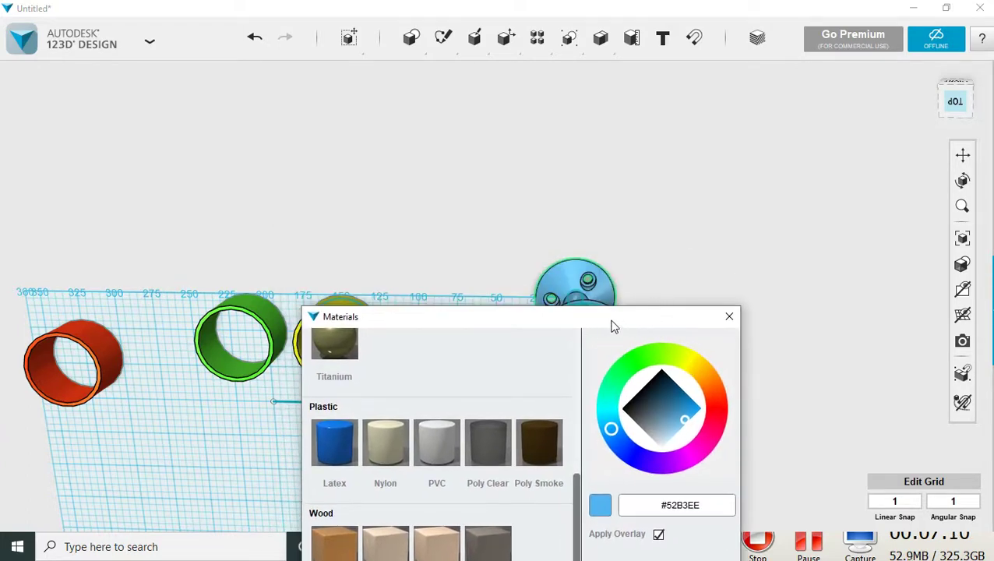
mouse_move(613, 326)
mouse_down()
mouse_move(406, 341)
mouse_move(392, 334)
mouse_up()
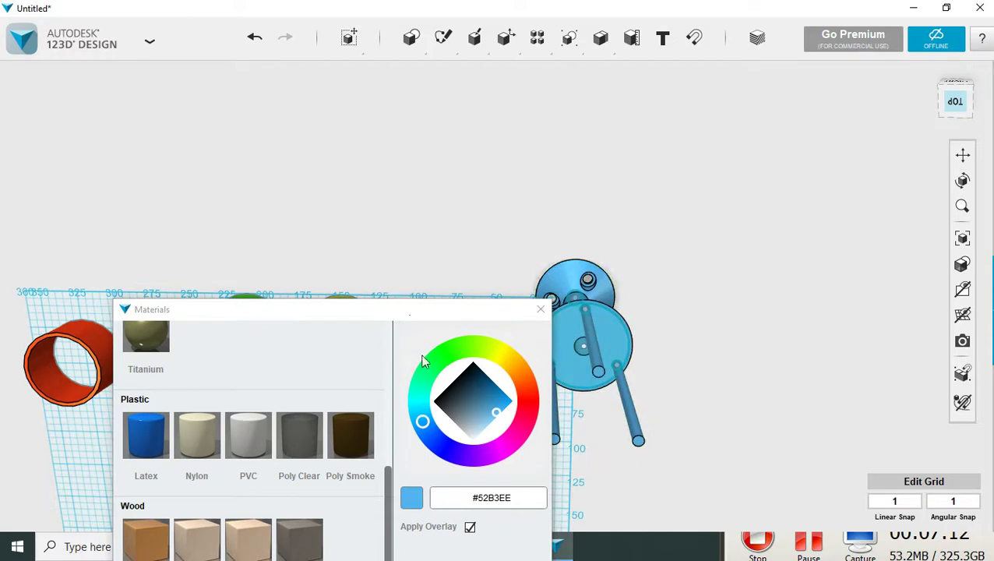
click(583, 346)
click(449, 394)
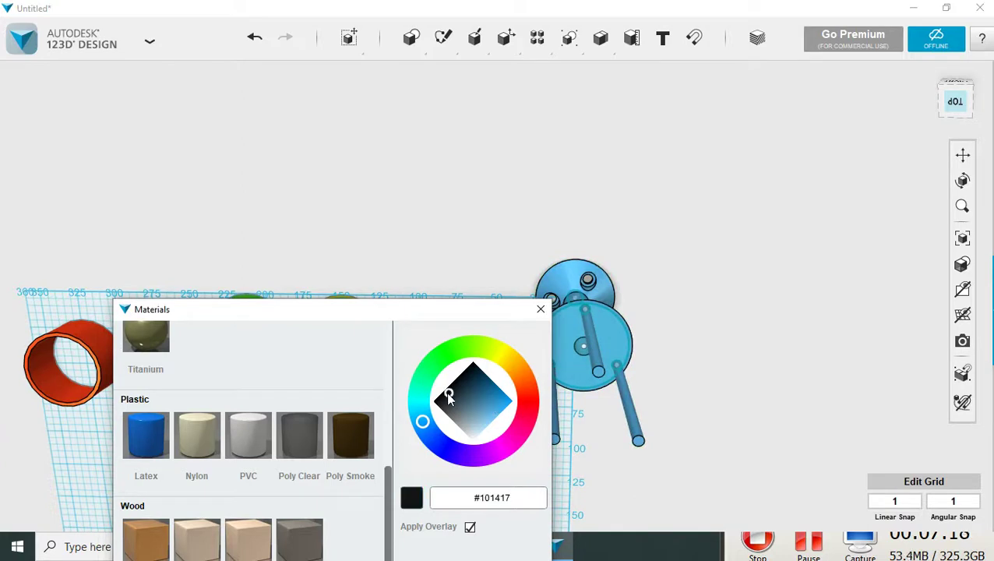
click(348, 446)
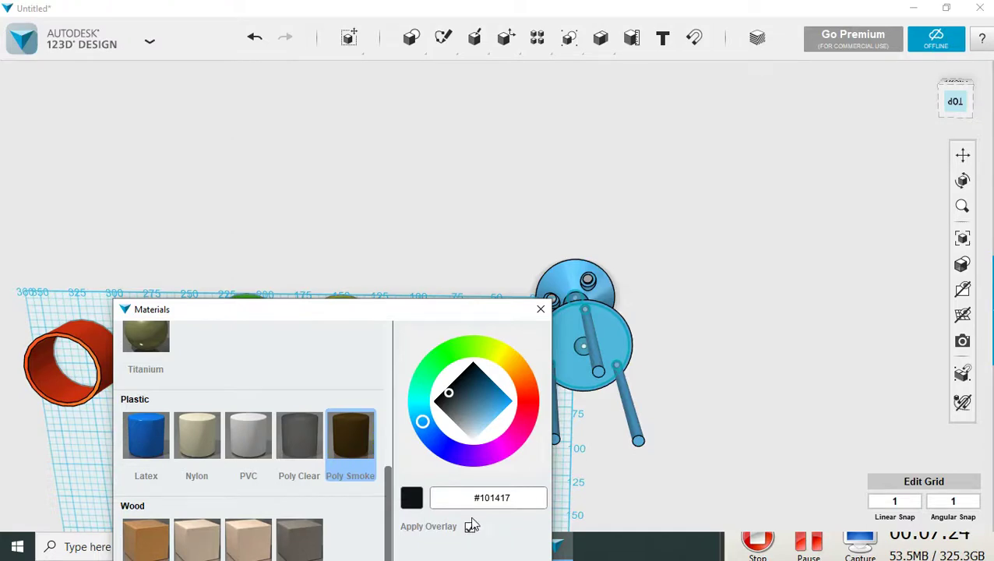
Tune the stand's colour to near-black #1C2328 and view it from behind.
drag(465, 380, 451, 396)
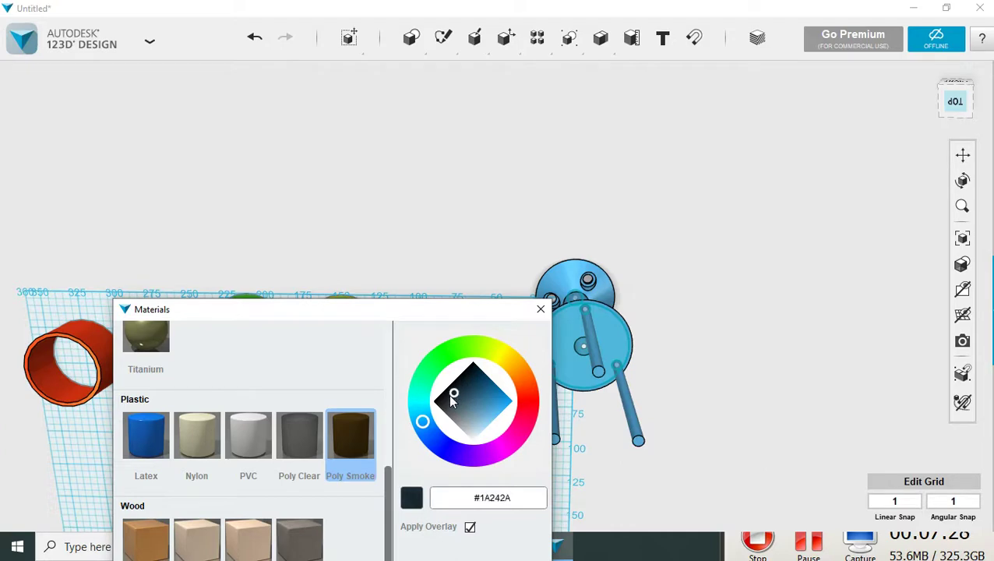
mouse_move(492, 312)
mouse_down()
mouse_move(366, 277)
mouse_move(378, 223)
mouse_up()
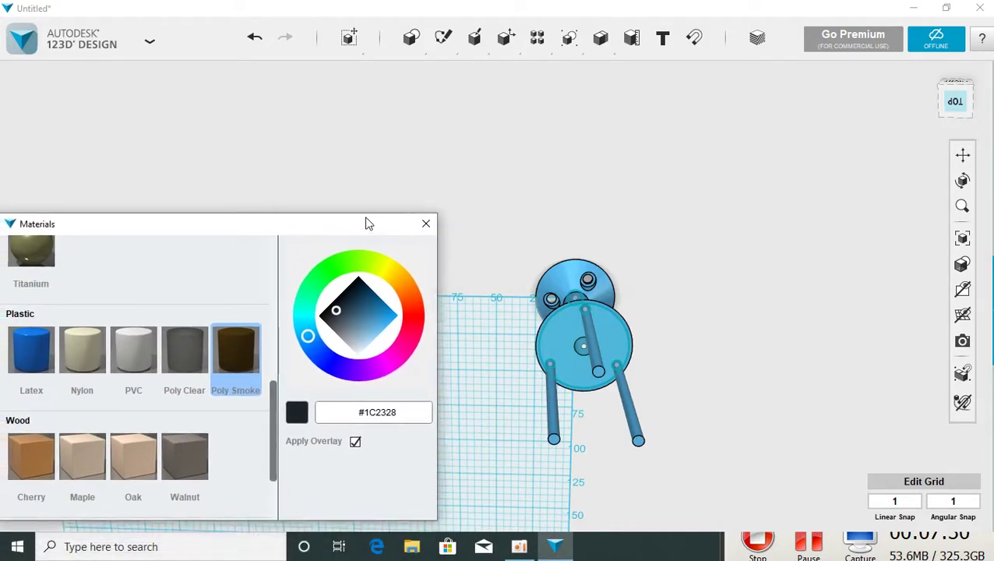
click(565, 336)
click(565, 336)
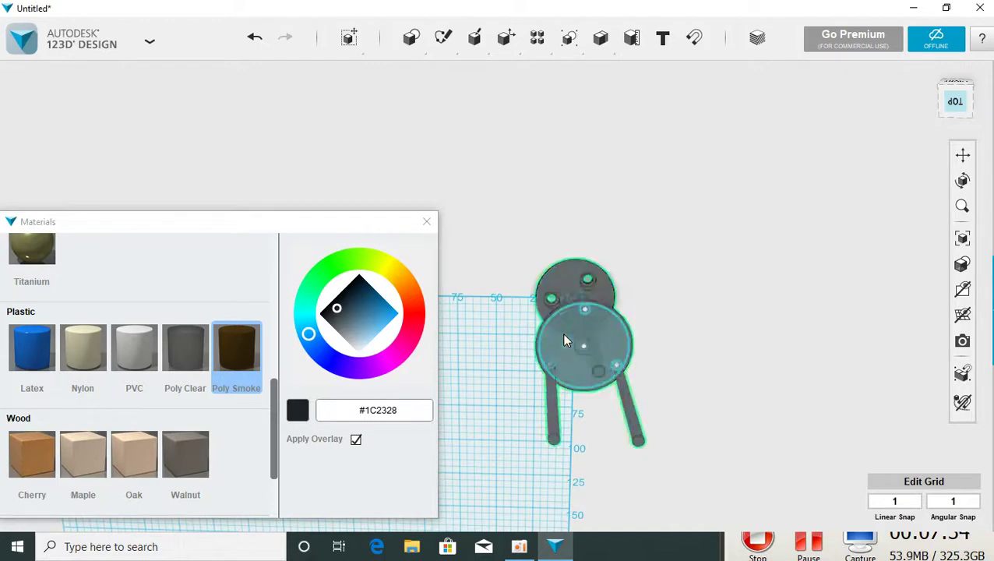
click(675, 229)
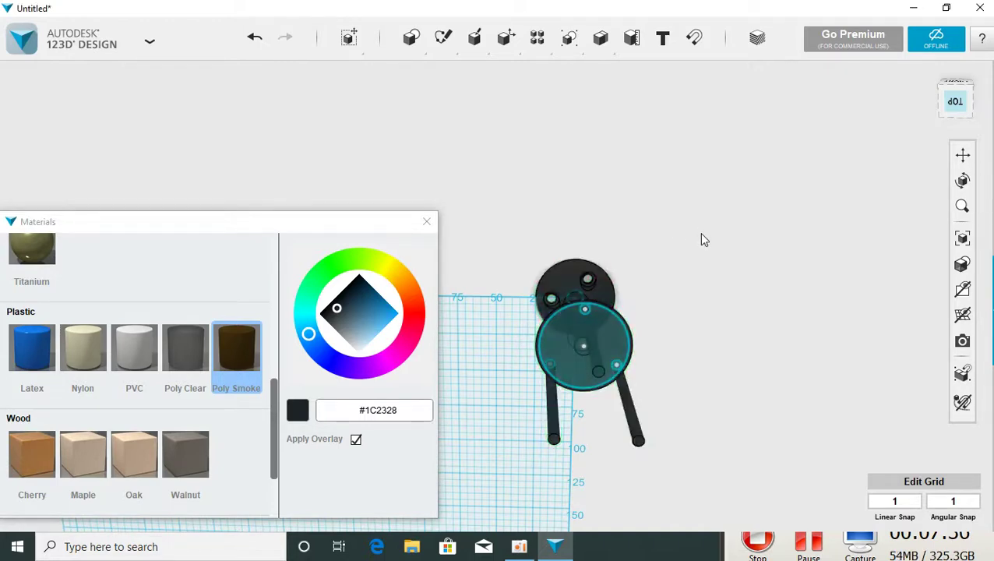
mouse_move(717, 266)
right_down()
mouse_move(733, 193)
mouse_move(743, 207)
mouse_move(734, 235)
right_up()
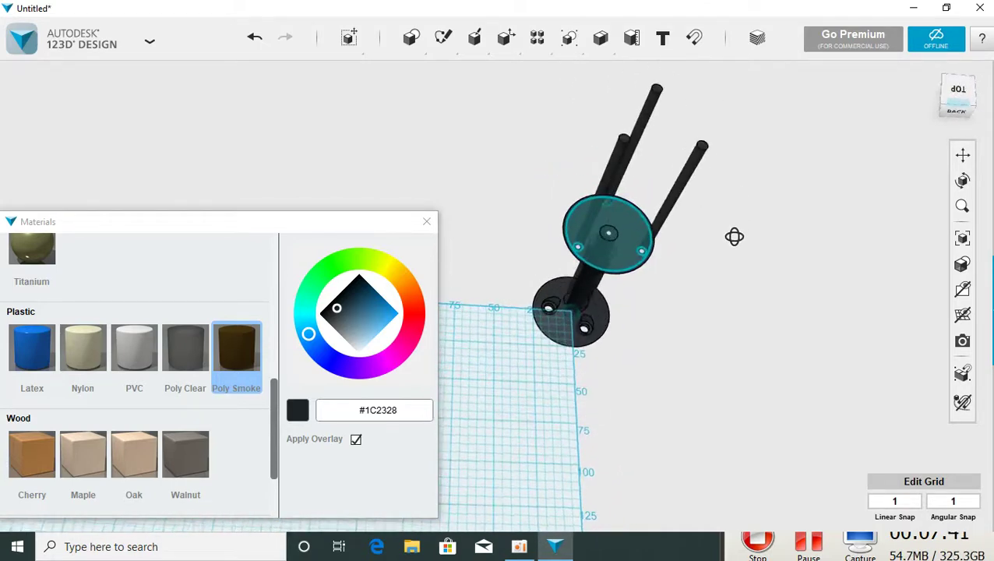
Close the Materials window and hide all sketches, leaving the solid rings and stand.
click(427, 224)
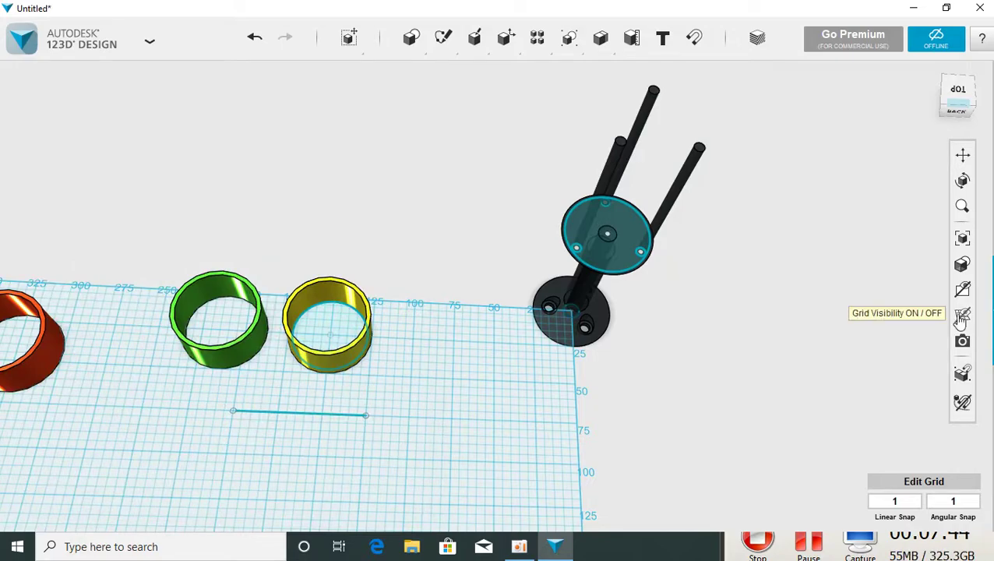
mouse_move(963, 346)
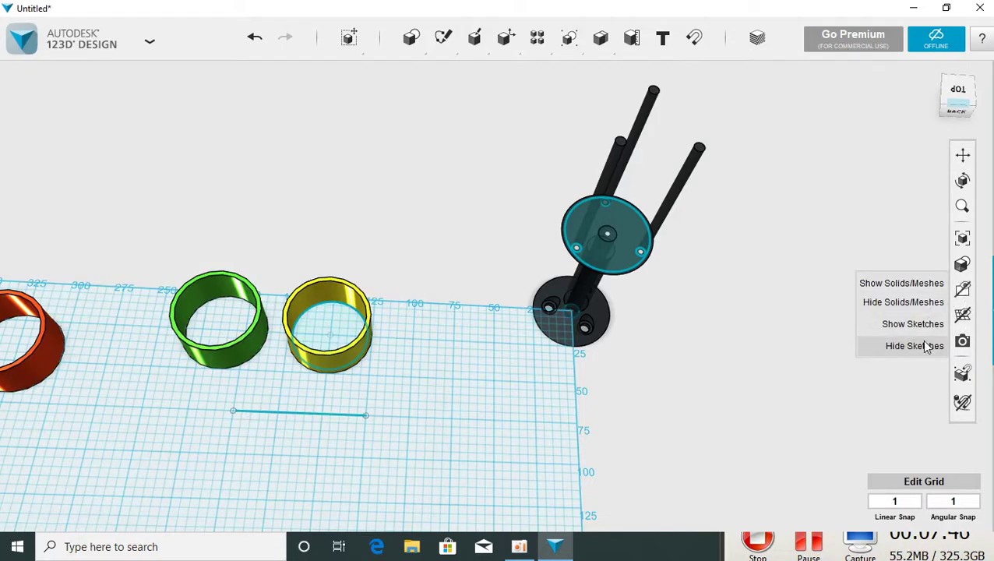
click(921, 346)
mouse_move(710, 389)
right_down()
mouse_move(591, 432)
mouse_move(533, 397)
mouse_move(586, 359)
mouse_move(715, 324)
mouse_move(723, 330)
mouse_move(626, 391)
mouse_move(559, 392)
mouse_move(526, 410)
mouse_move(559, 446)
mouse_move(664, 431)
mouse_move(753, 393)
mouse_move(687, 409)
mouse_move(681, 357)
mouse_move(693, 406)
right_up()
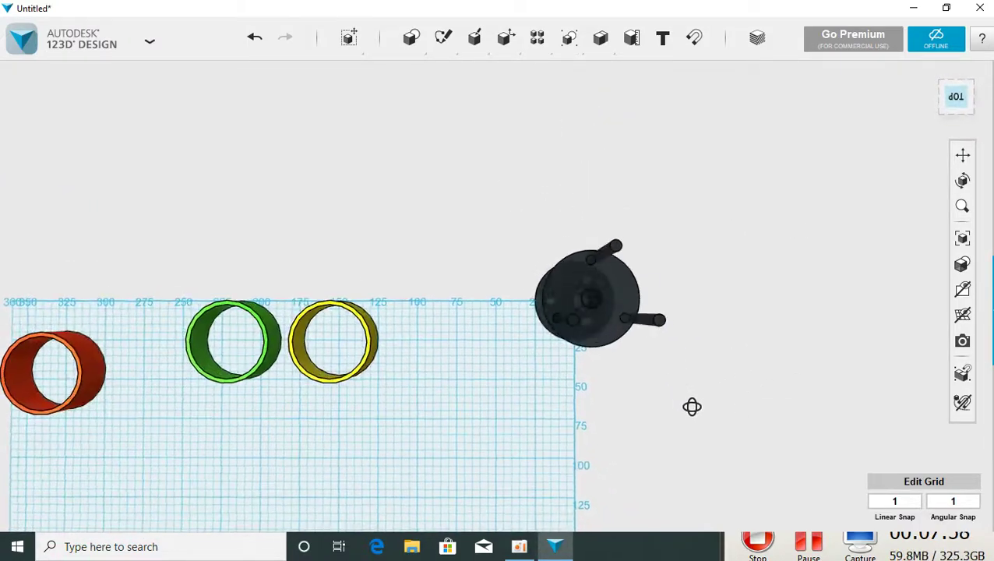
Apply Iron material to the stand and tint it a medium grey.
click(600, 325)
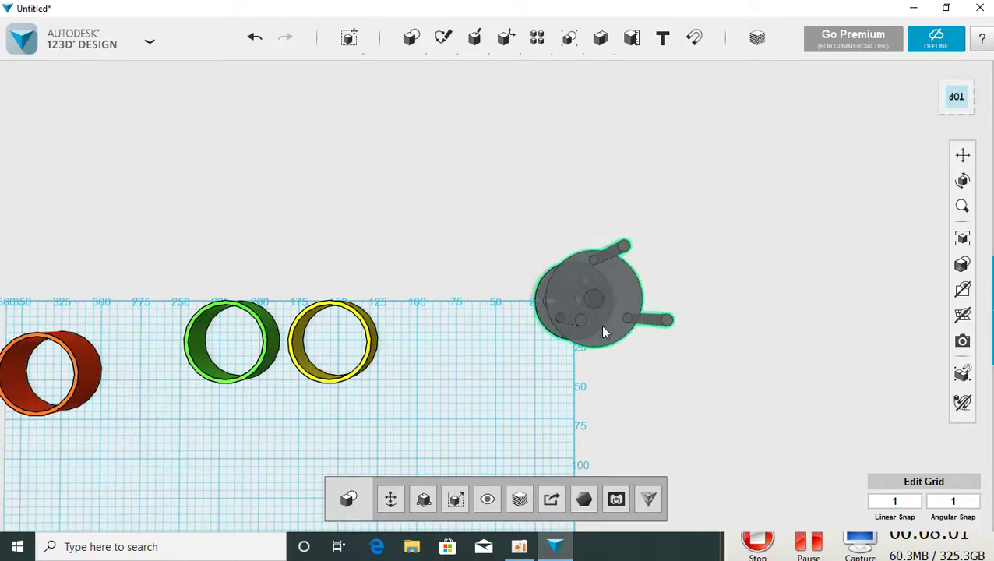
click(520, 502)
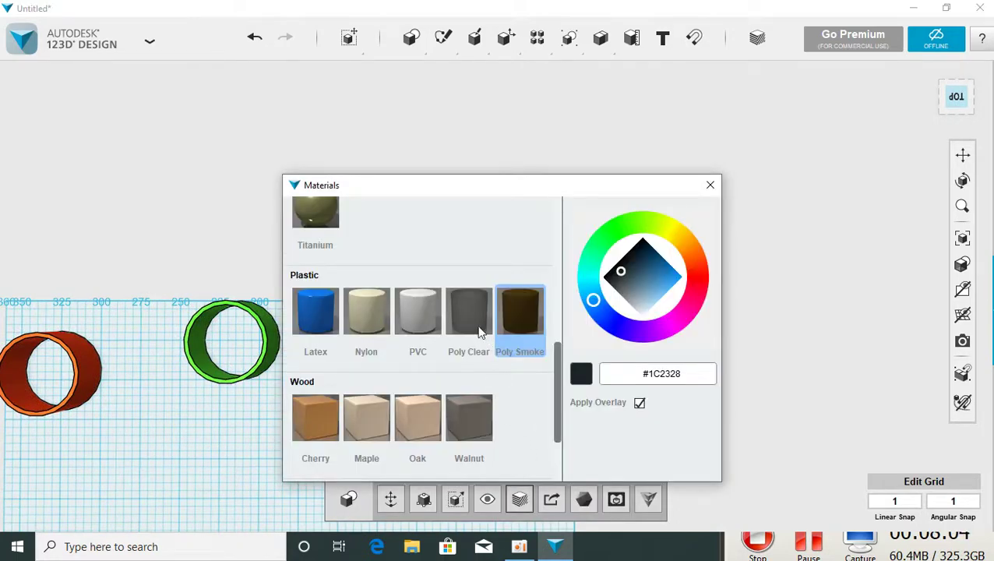
scroll(449, 315, up, 3)
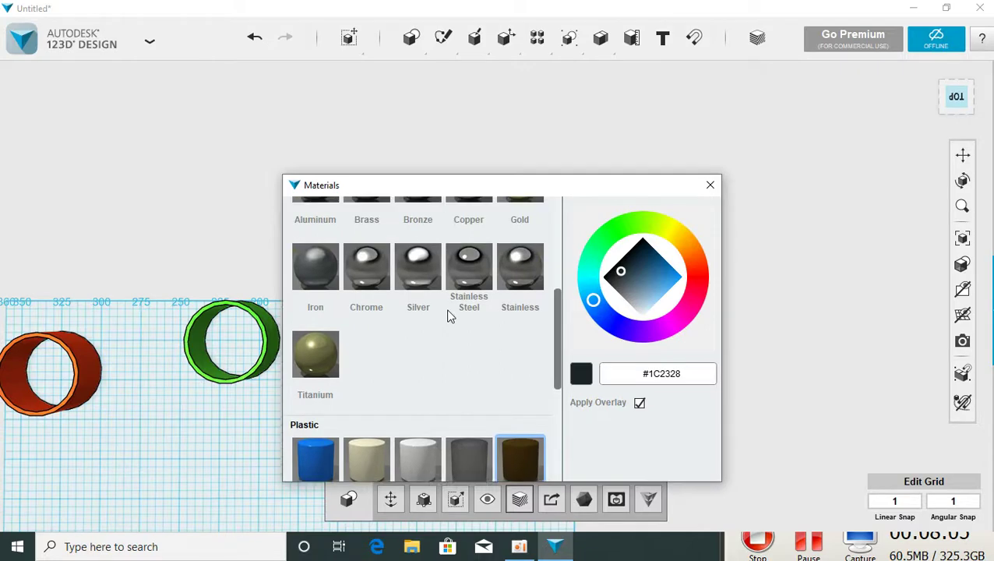
click(312, 288)
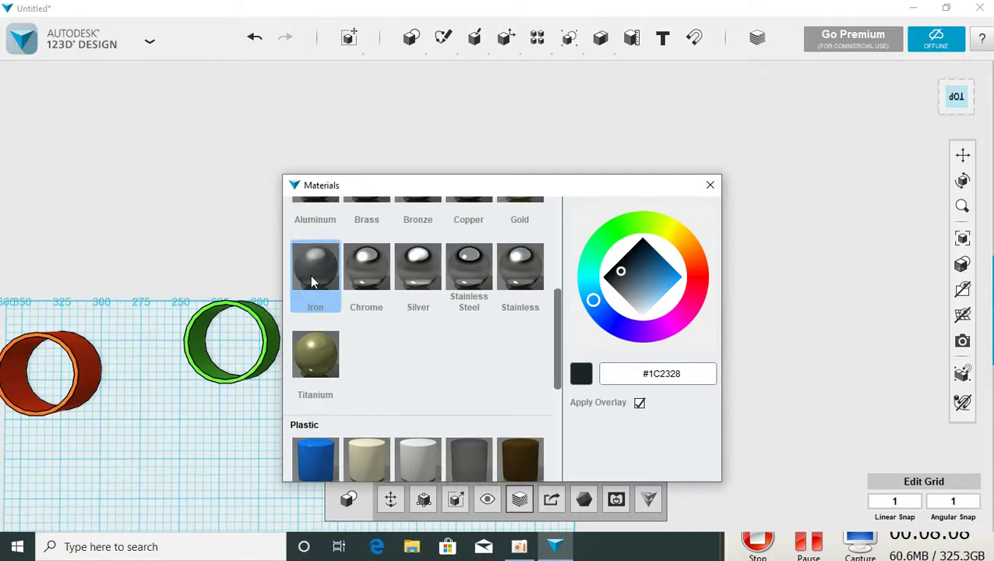
click(628, 290)
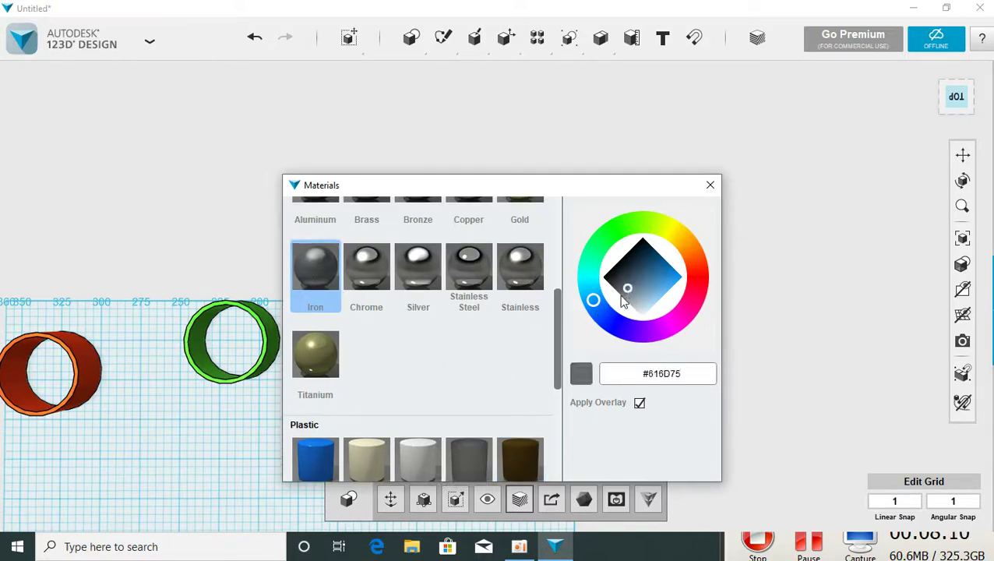
double_click(545, 180)
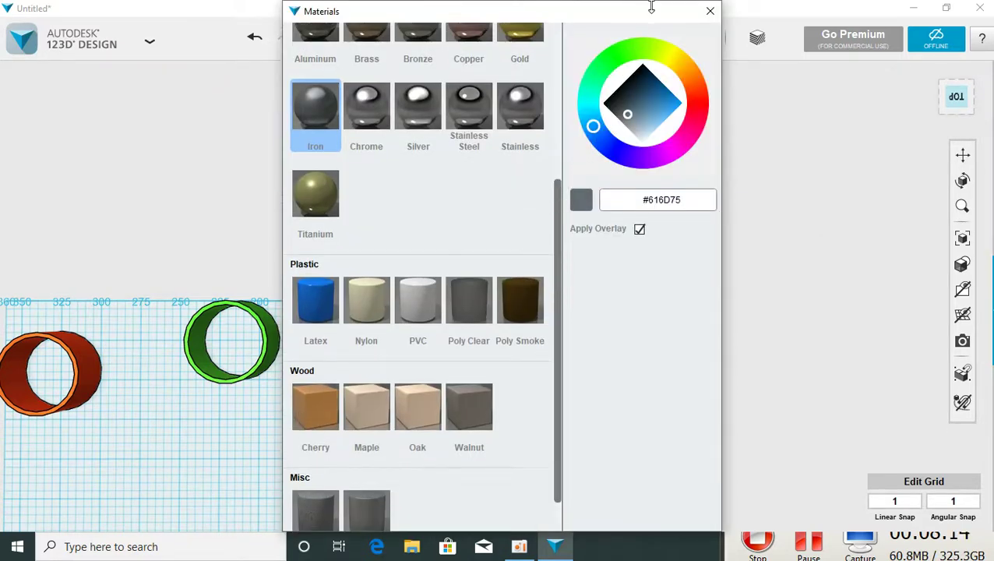
mouse_move(652, 7)
mouse_down()
mouse_move(637, 288)
mouse_move(444, 413)
mouse_up()
click(639, 323)
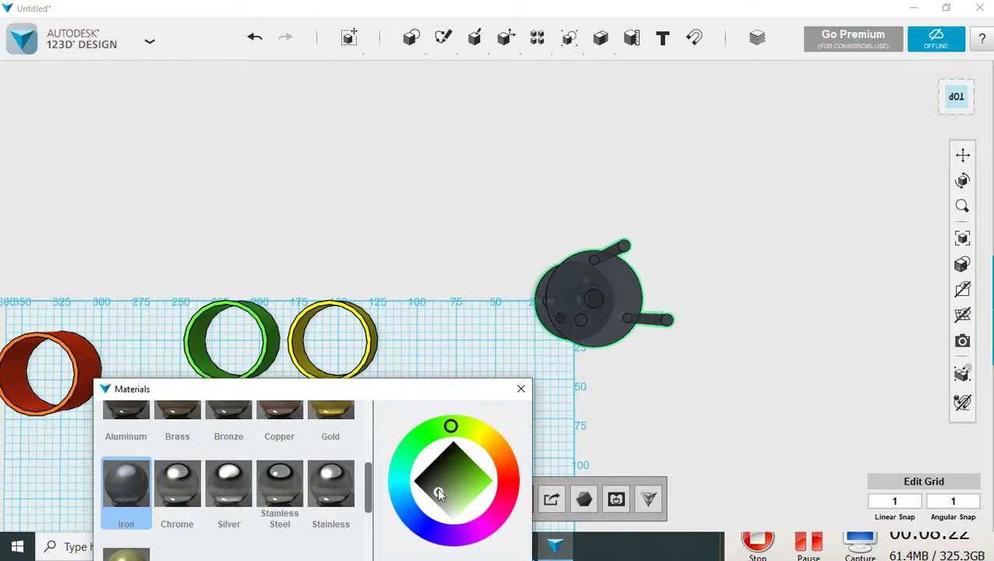
click(676, 429)
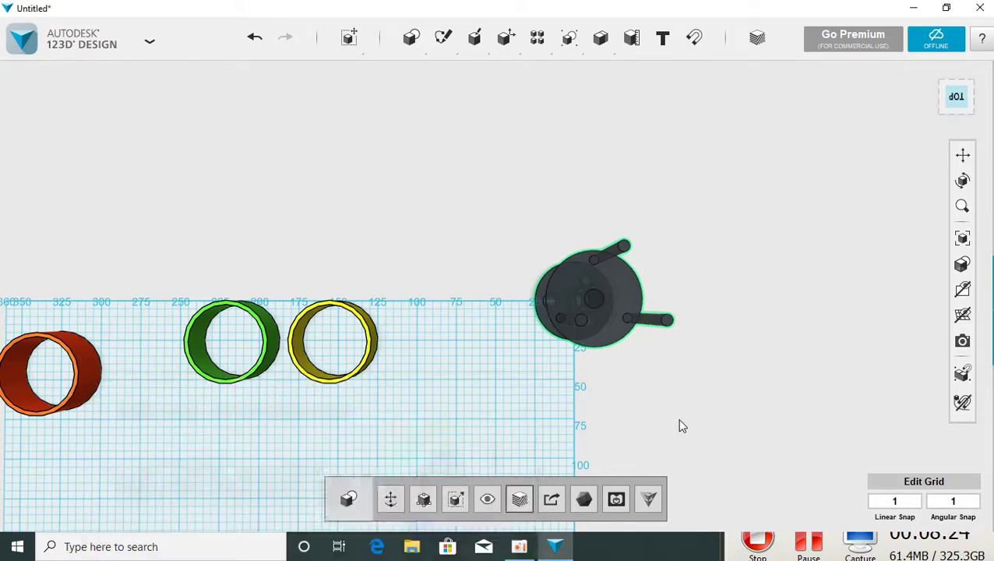
mouse_move(660, 404)
right_down()
mouse_move(738, 403)
mouse_move(803, 356)
mouse_move(662, 327)
mouse_move(623, 344)
mouse_move(590, 419)
mouse_move(608, 446)
mouse_move(592, 442)
mouse_move(691, 419)
mouse_move(662, 420)
mouse_move(702, 459)
right_up()
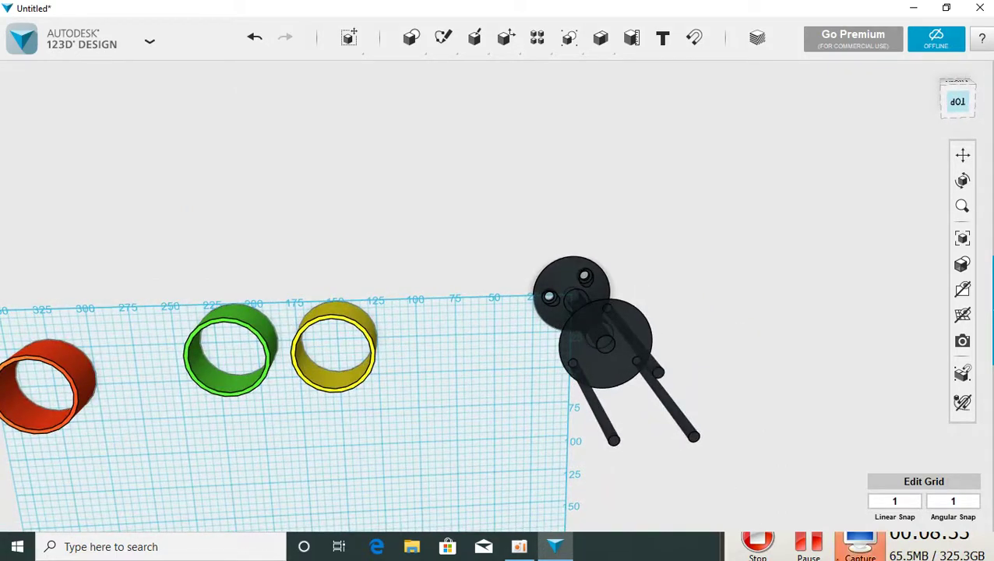
click(808, 550)
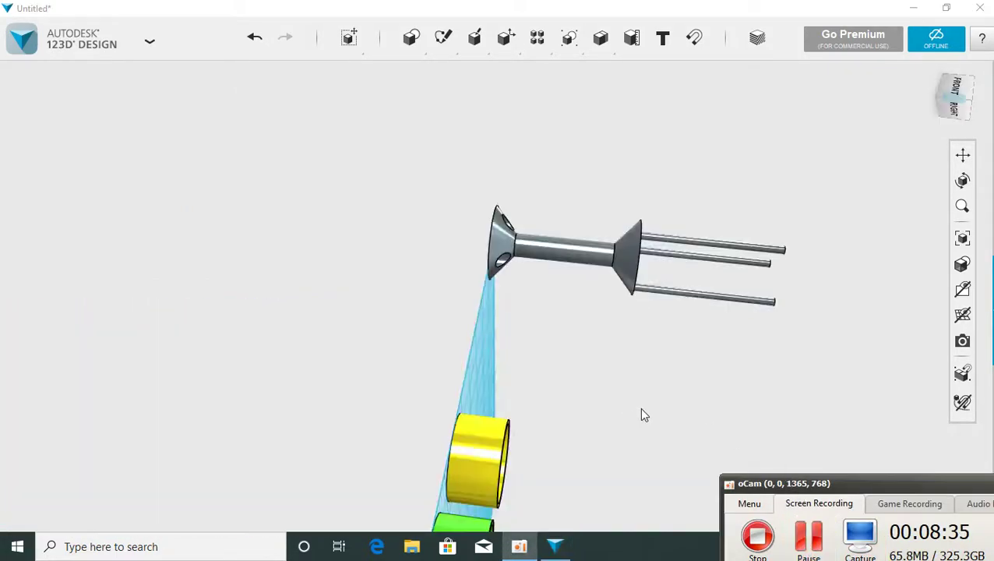
mouse_move(644, 415)
right_down()
mouse_move(557, 380)
mouse_move(537, 312)
mouse_move(555, 272)
mouse_move(521, 293)
mouse_move(551, 308)
right_up()
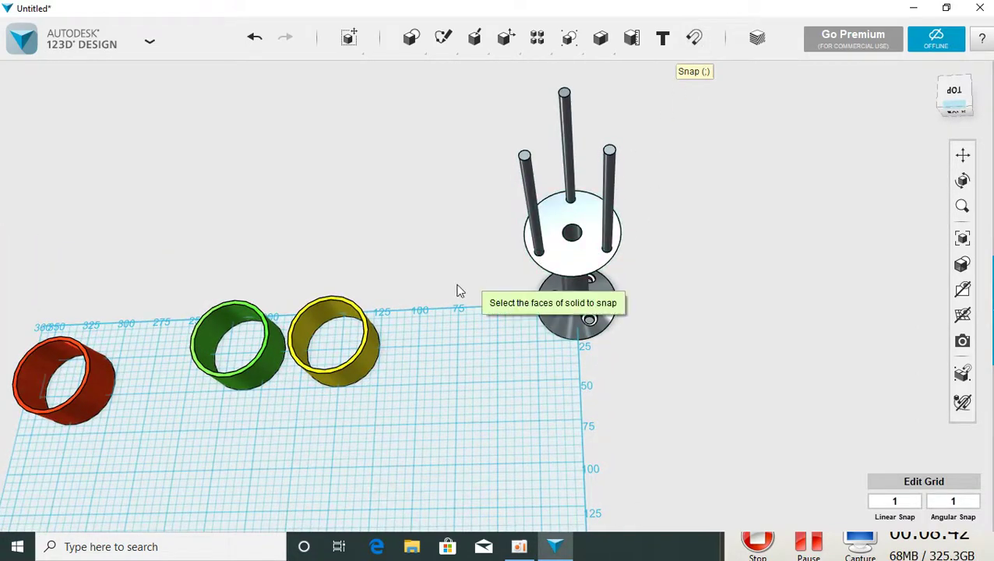
click(366, 339)
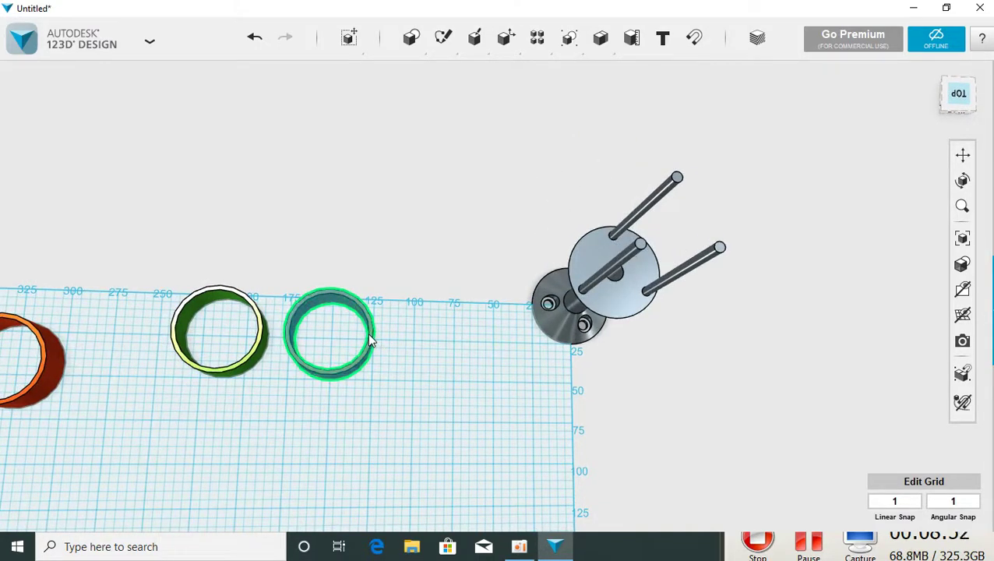
click(372, 343)
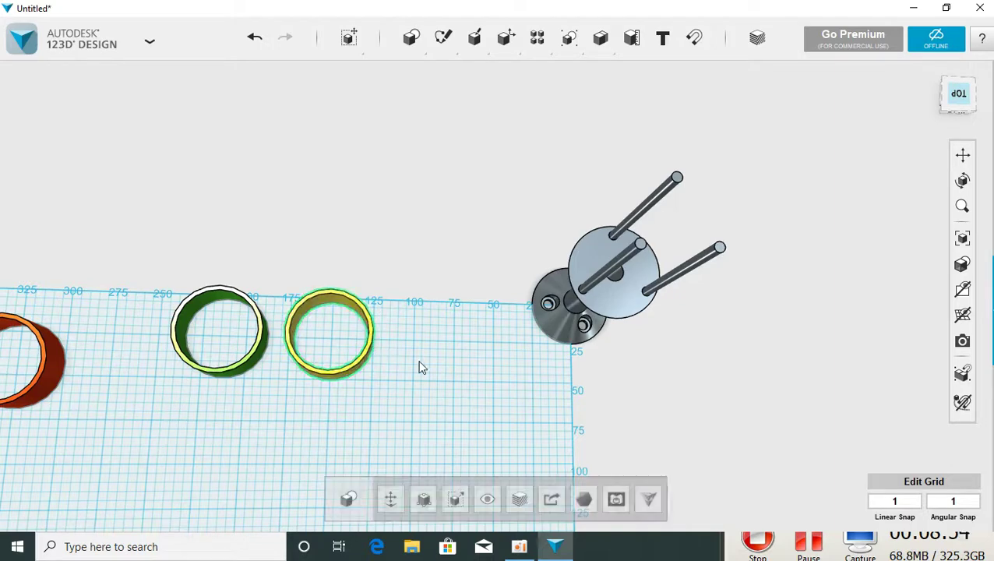
right_drag(418, 356, 348, 326)
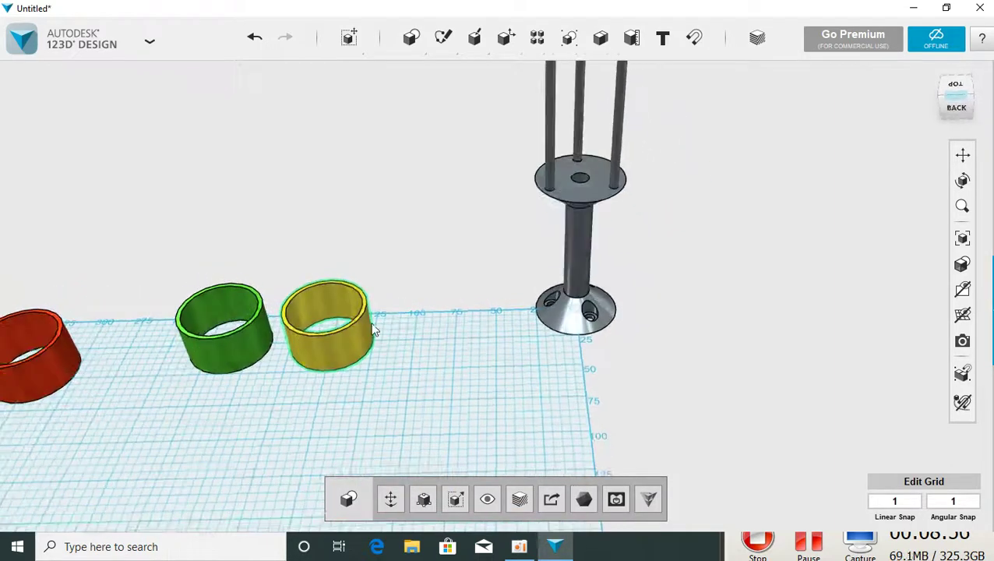
click(348, 317)
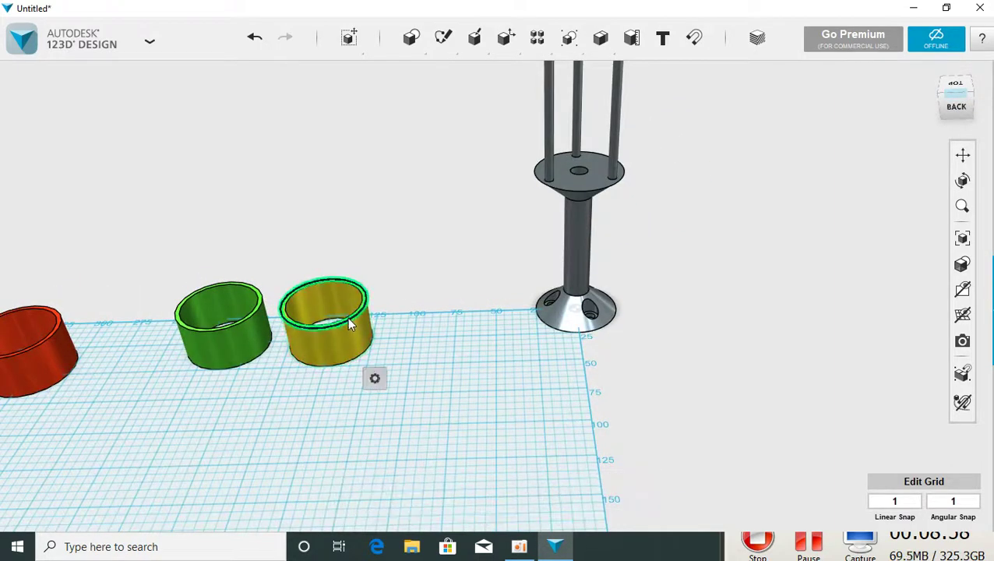
click(559, 176)
right_drag(529, 187, 567, 231)
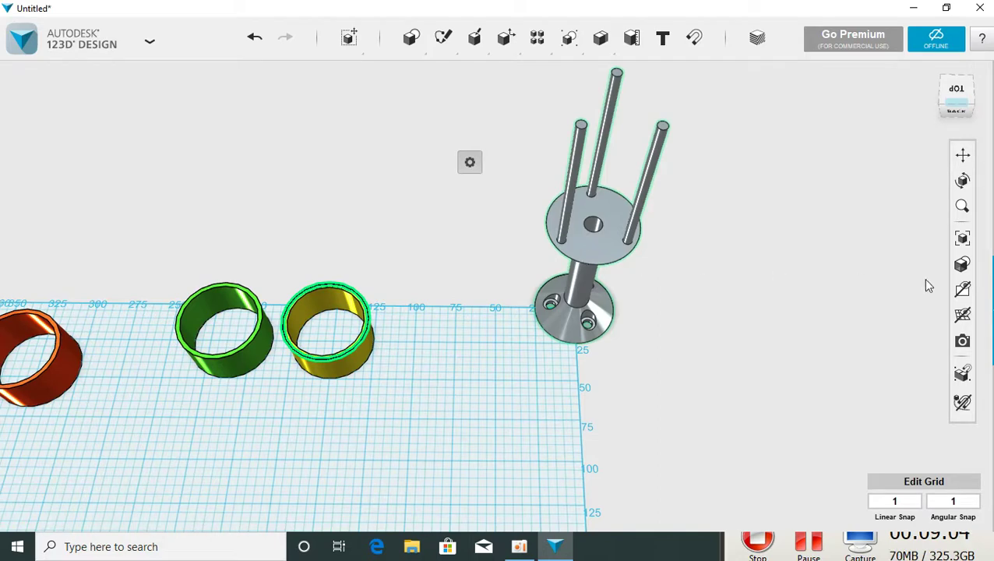
mouse_move(963, 315)
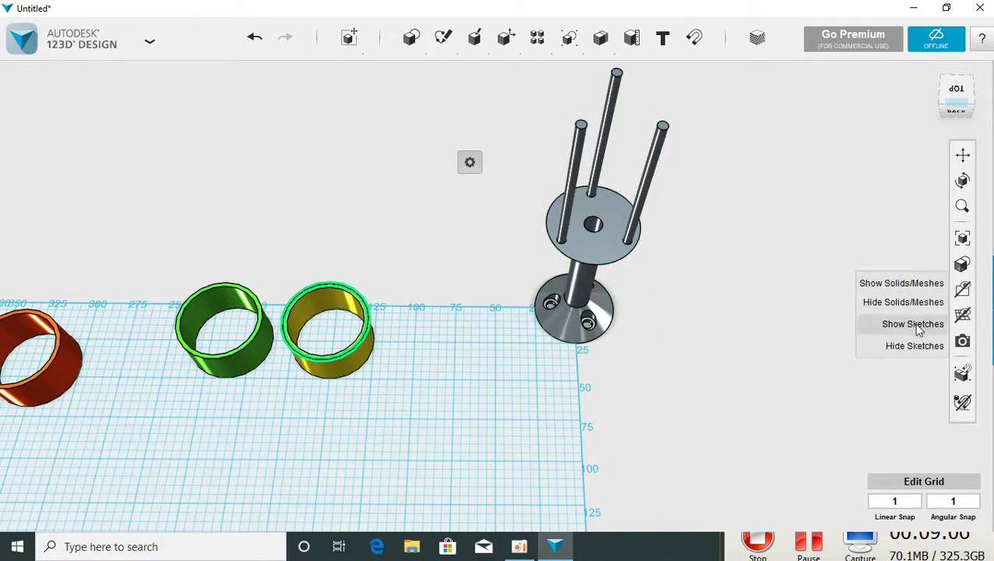
Show the sketches again and view the stand's disc assembly from above.
click(917, 328)
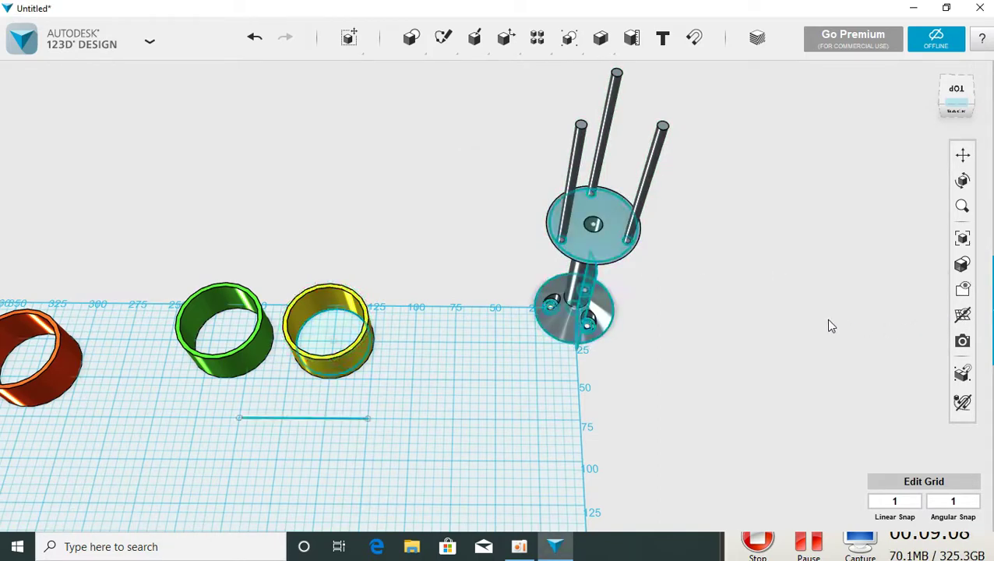
right_drag(839, 268, 832, 273)
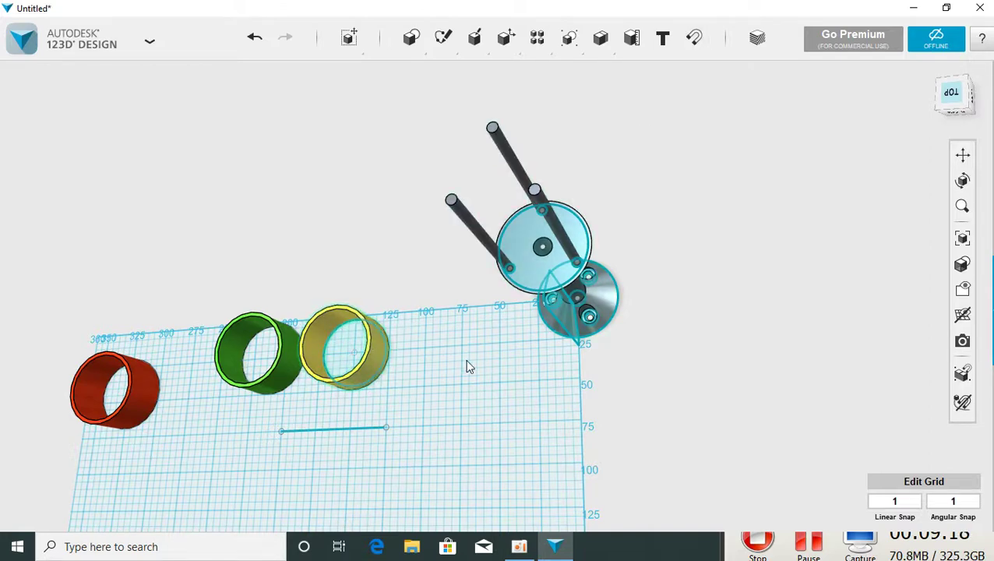
right_drag(468, 367, 482, 364)
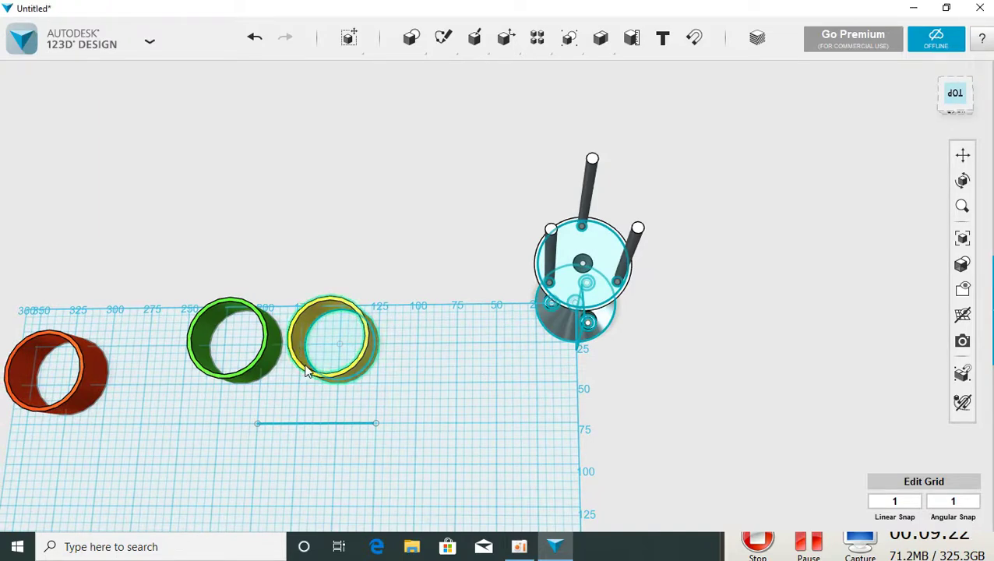
scroll(304, 370, up, 1)
scroll(311, 371, up, 2)
scroll(312, 369, up, 2)
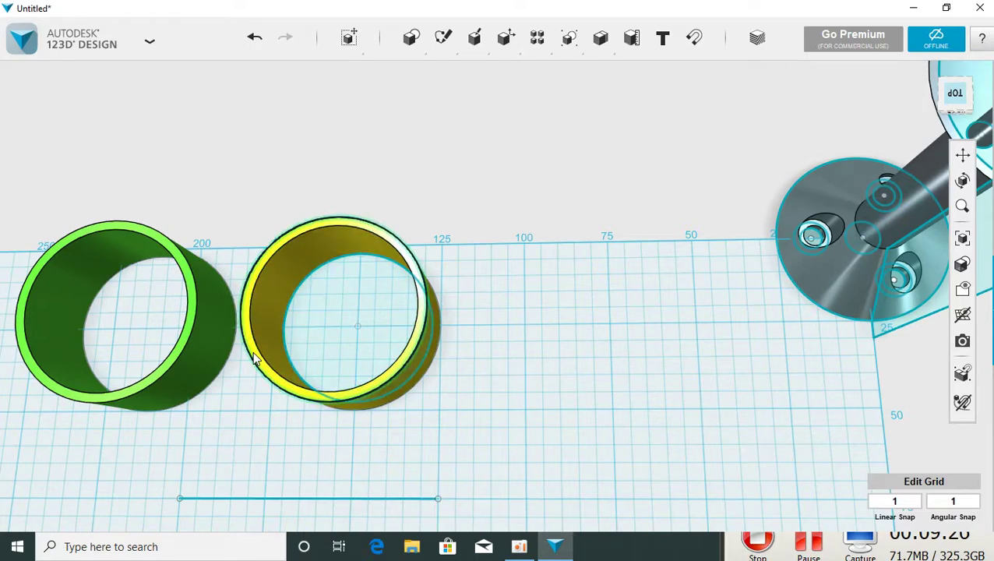
Select the yellow ring, then the stand's top disc.
click(254, 360)
mouse_move(495, 378)
right_down()
mouse_move(491, 350)
mouse_move(503, 360)
right_up()
scroll(629, 351, down, 3)
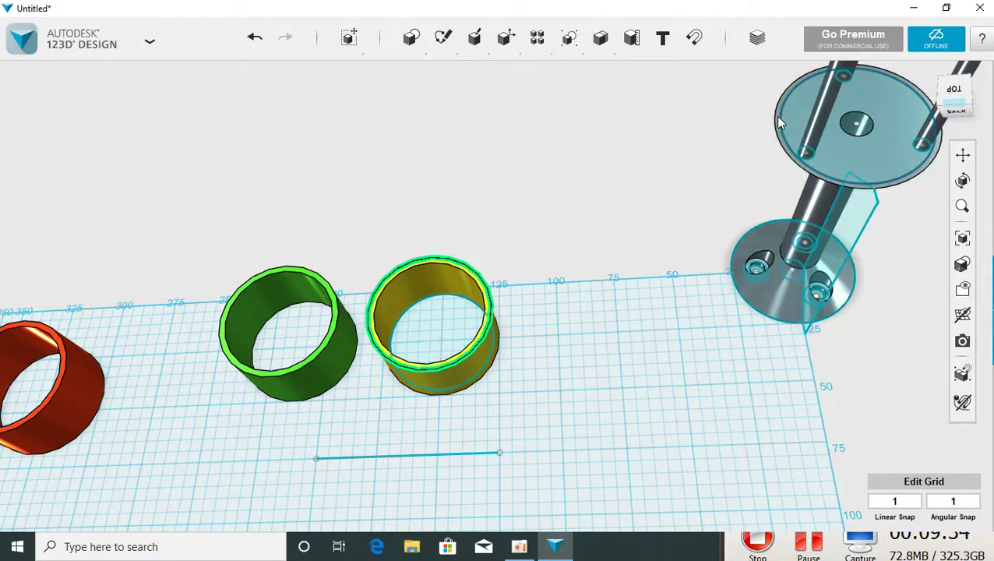
click(779, 124)
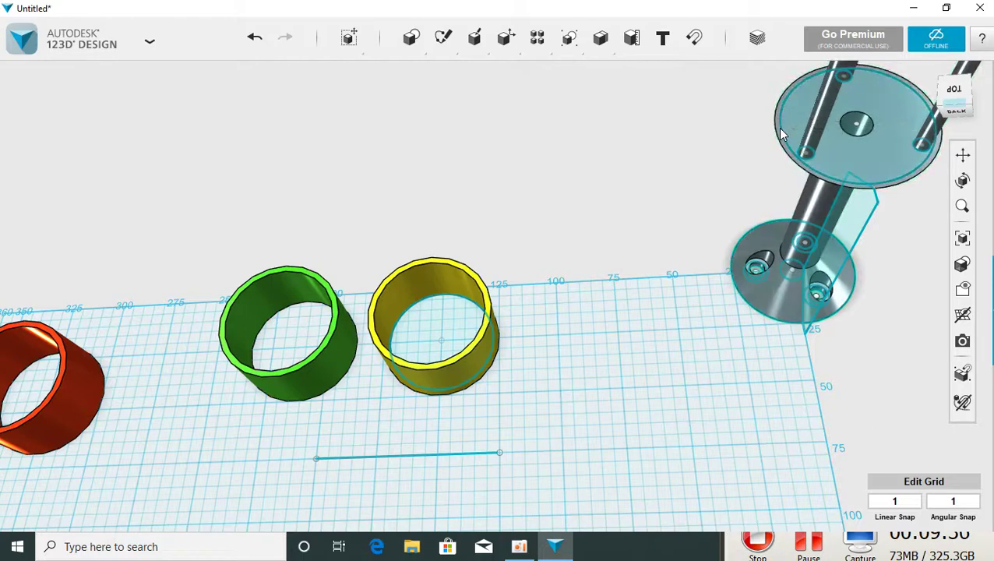
Snap the yellow ring onto the stand's top disc and orbit to check its seating.
click(694, 39)
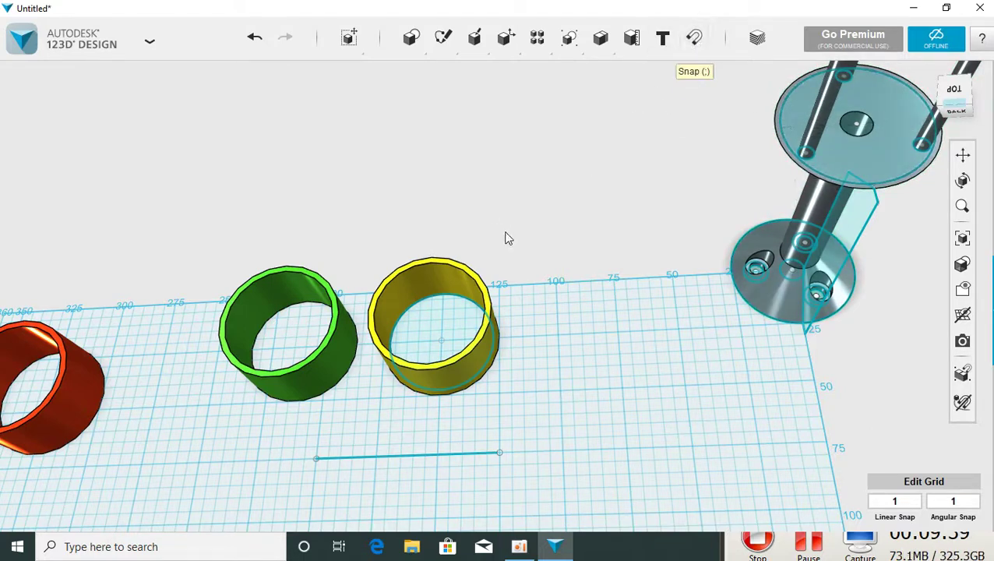
click(486, 305)
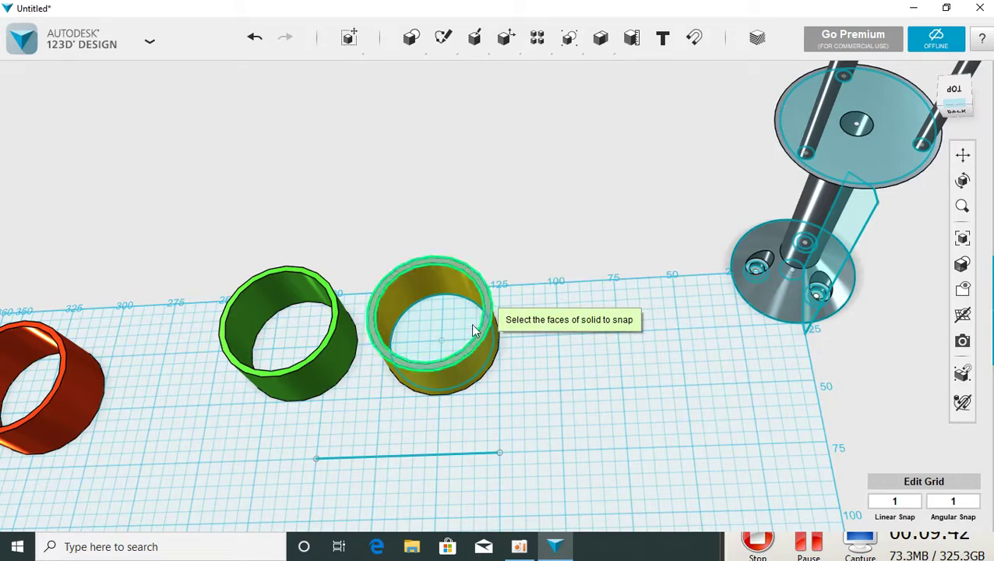
click(782, 134)
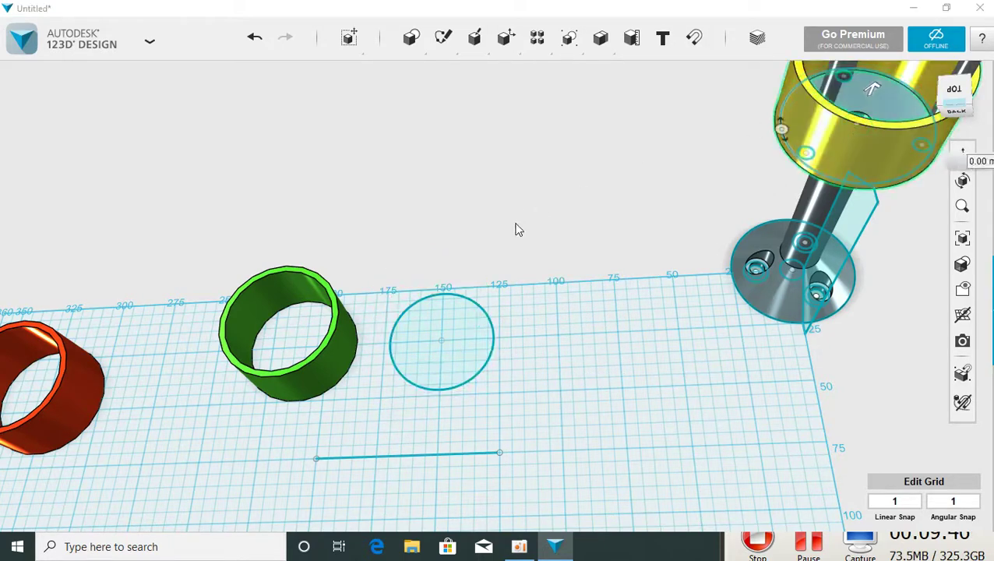
mouse_move(567, 231)
right_down()
mouse_move(586, 253)
mouse_move(582, 242)
right_up()
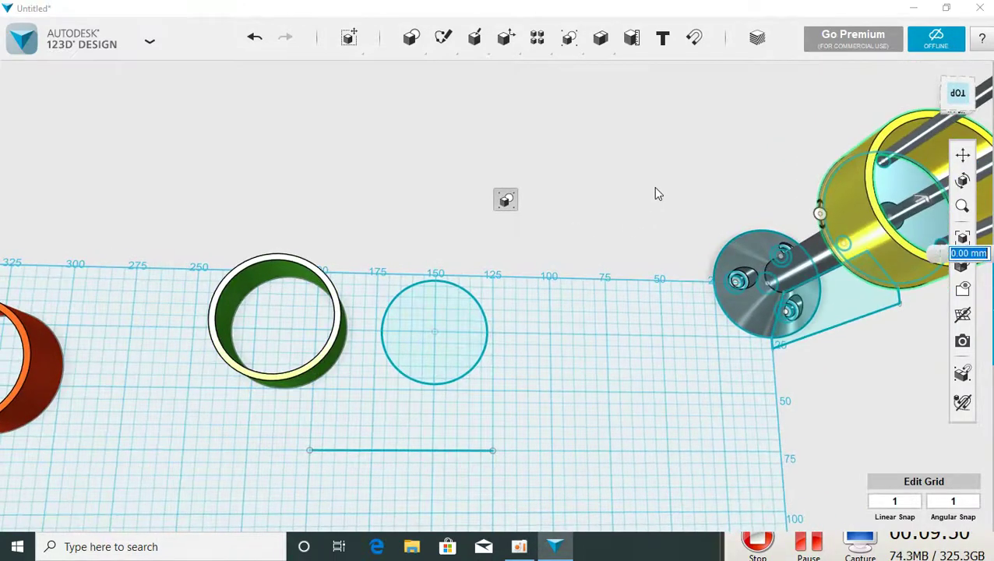
mouse_move(576, 201)
right_down()
mouse_move(544, 171)
mouse_move(599, 95)
mouse_move(596, 196)
right_up()
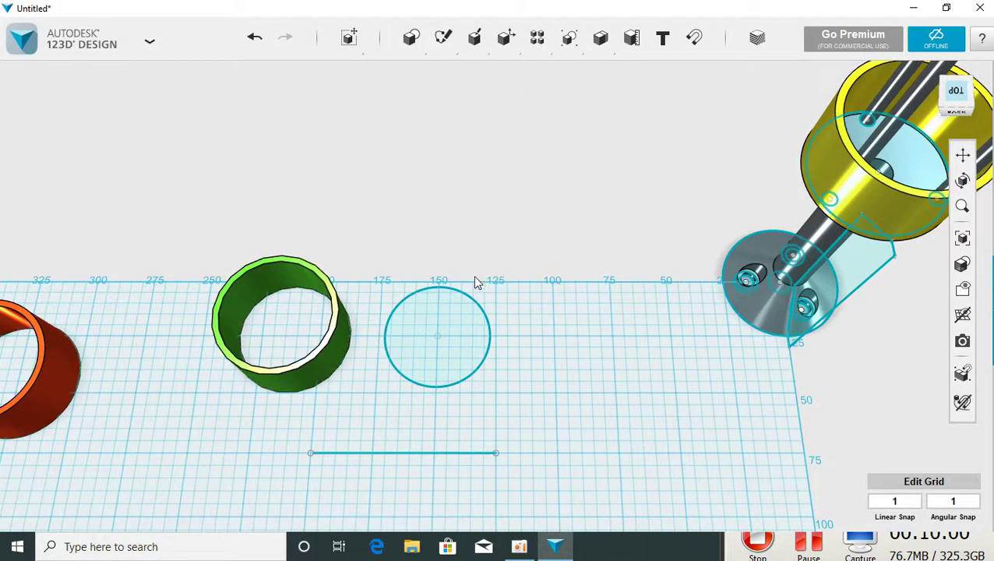
click(704, 43)
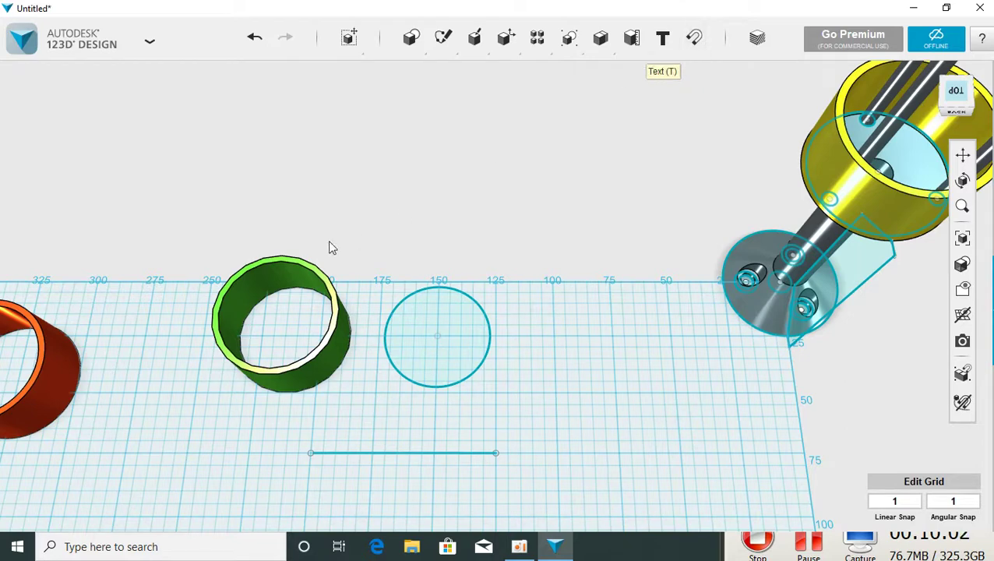
click(334, 332)
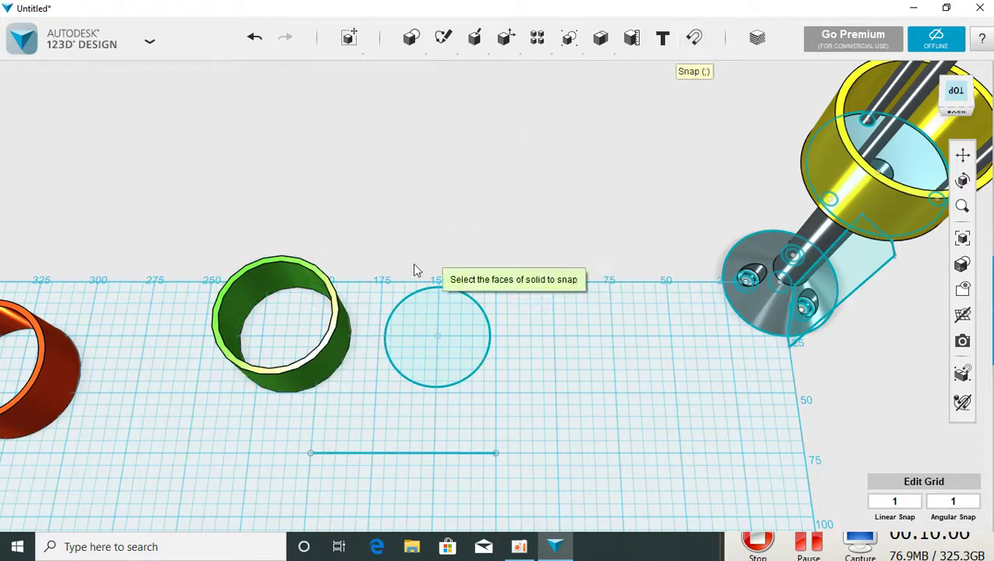
Snap the green ring onto the yellow ring and view the tower from the side.
click(337, 318)
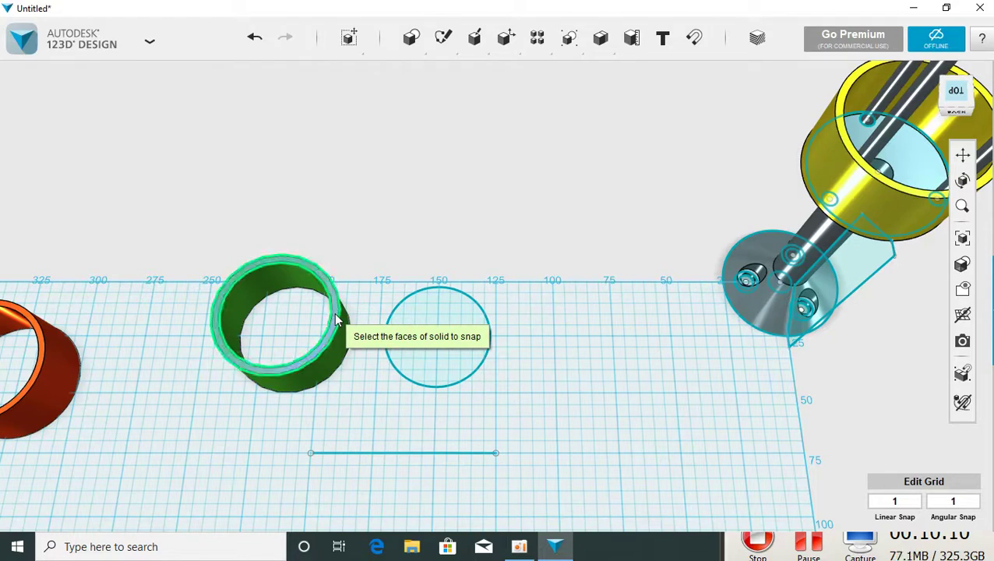
click(842, 107)
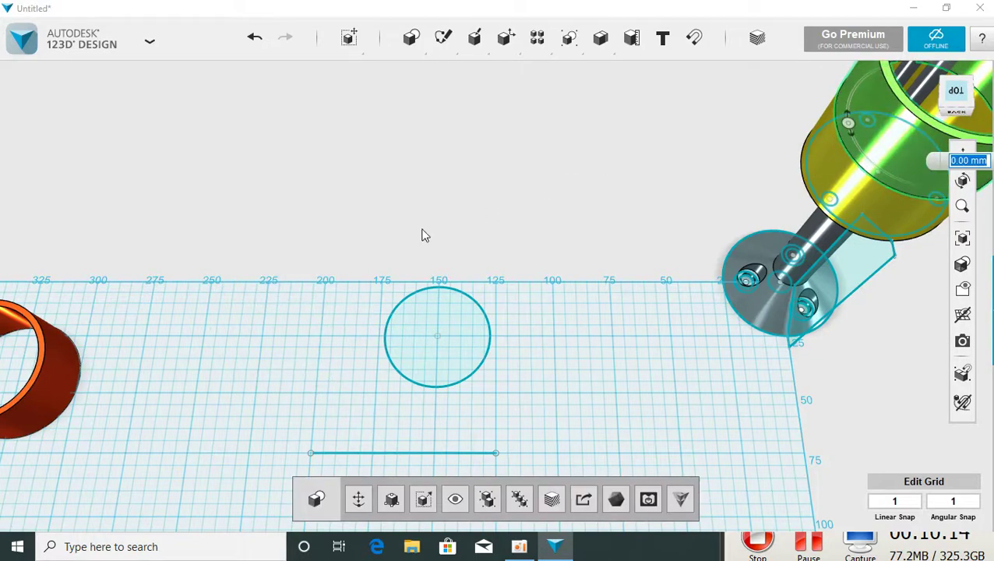
click(312, 262)
mouse_move(313, 261)
right_down()
mouse_move(468, 268)
mouse_move(431, 267)
right_up()
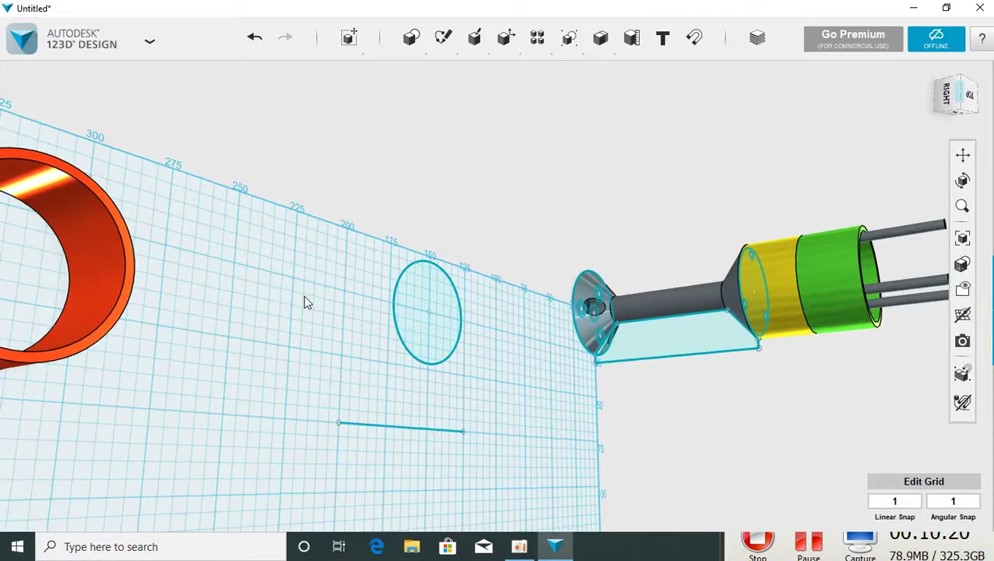
scroll(303, 302, down, 3)
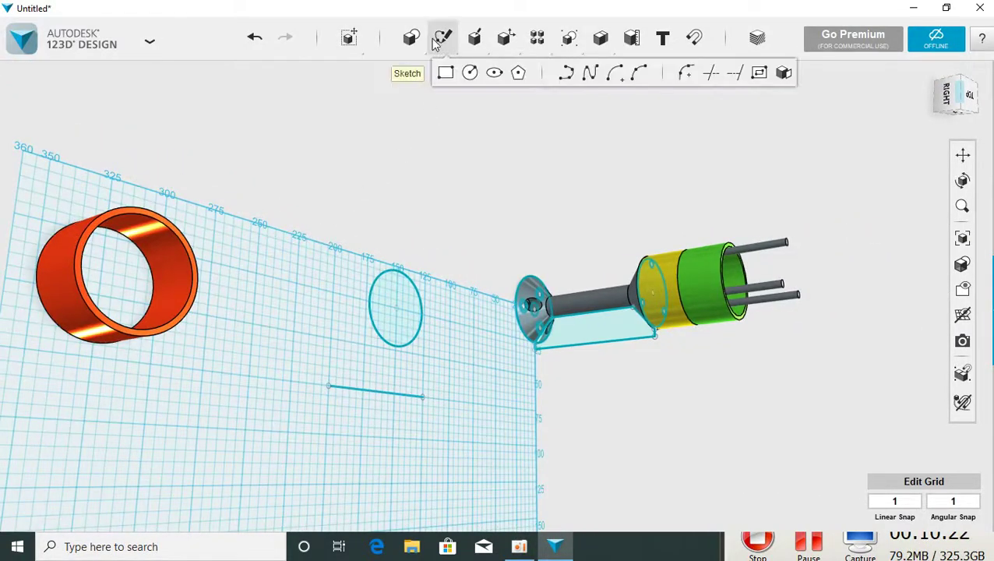
Snap the red ring onto the green ring and orbit to inspect the stacked tower.
click(695, 39)
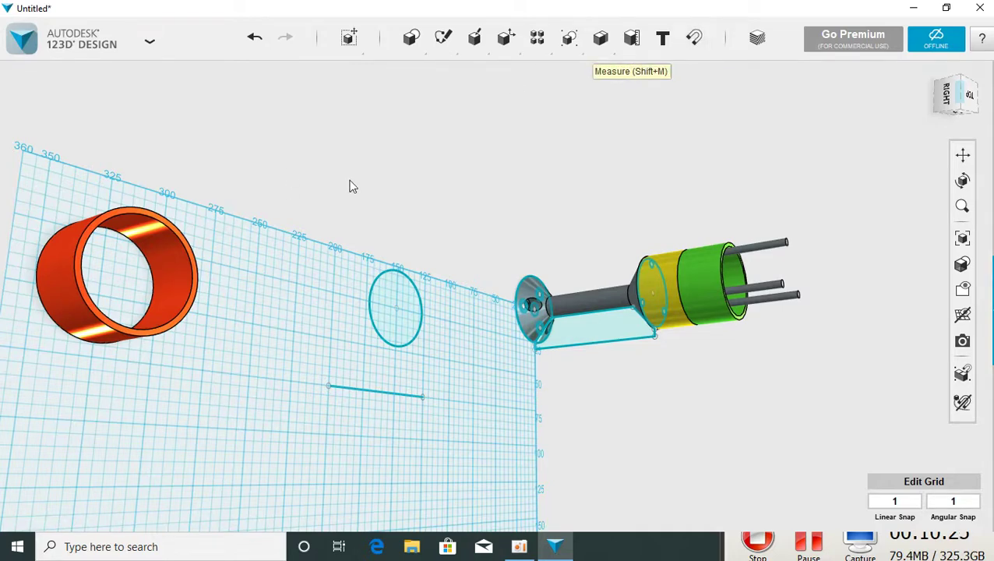
click(196, 284)
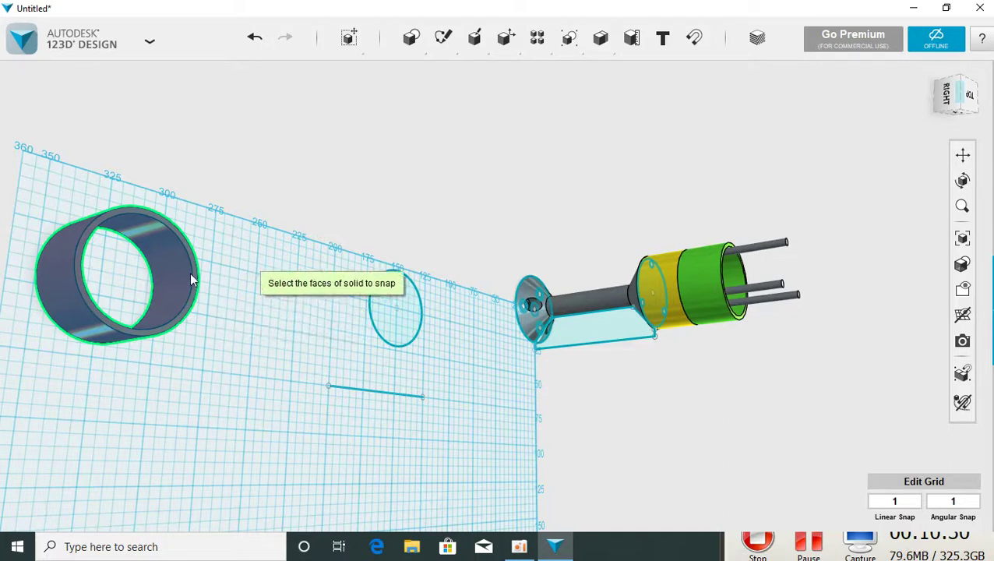
click(696, 43)
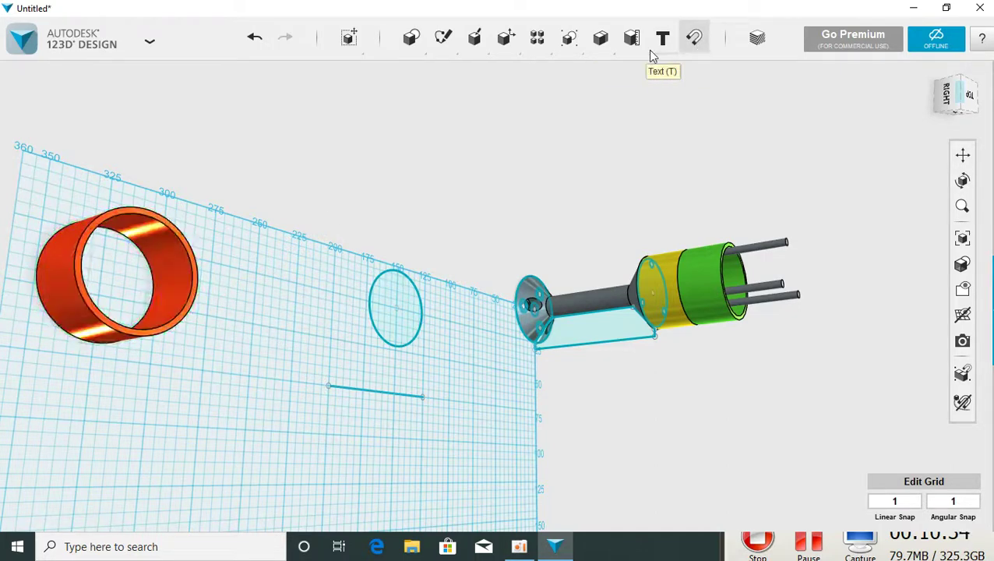
click(198, 282)
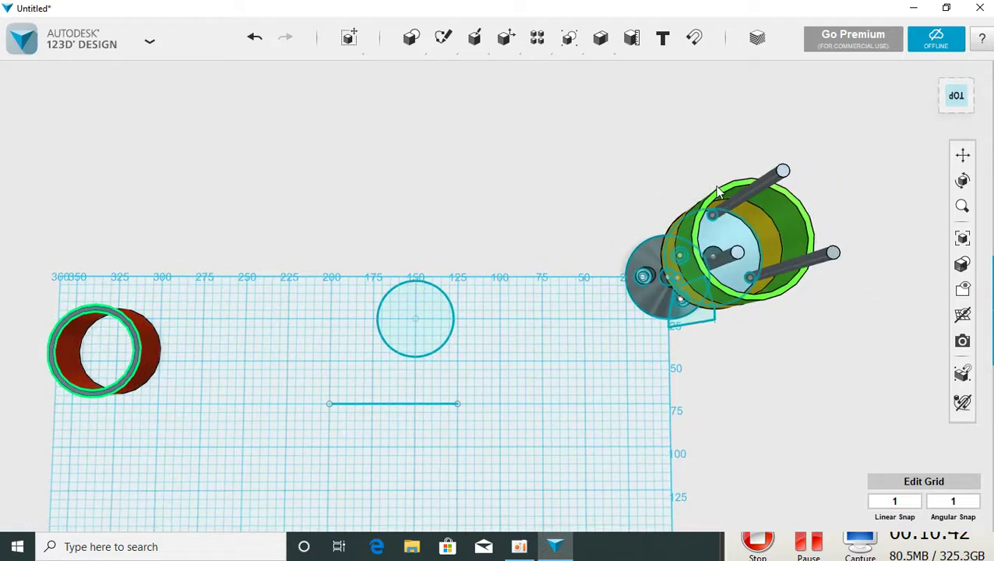
click(719, 189)
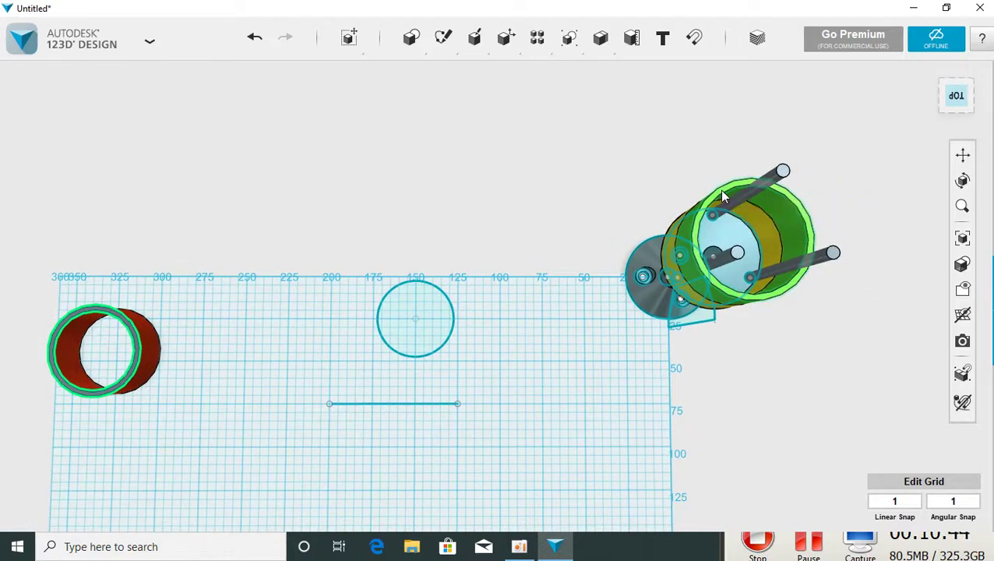
mouse_move(463, 201)
right_down()
mouse_move(508, 145)
mouse_move(485, 154)
mouse_move(501, 178)
right_up()
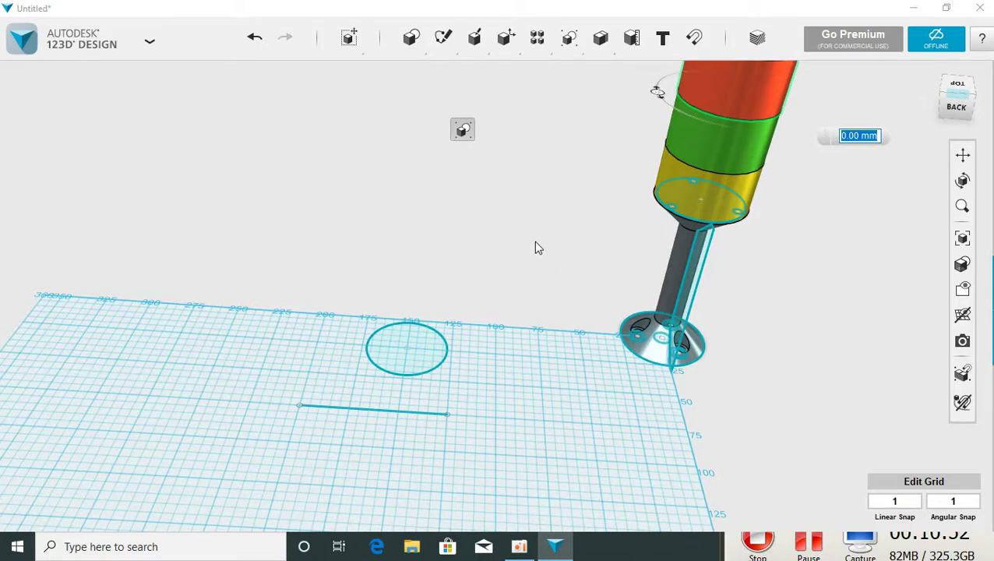
right_drag(881, 306, 929, 312)
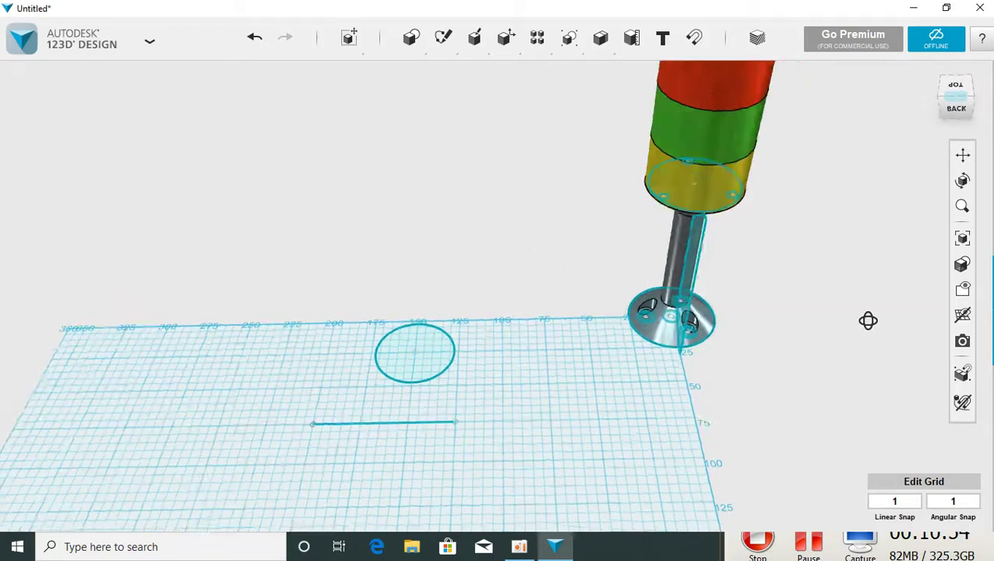
mouse_move(962, 314)
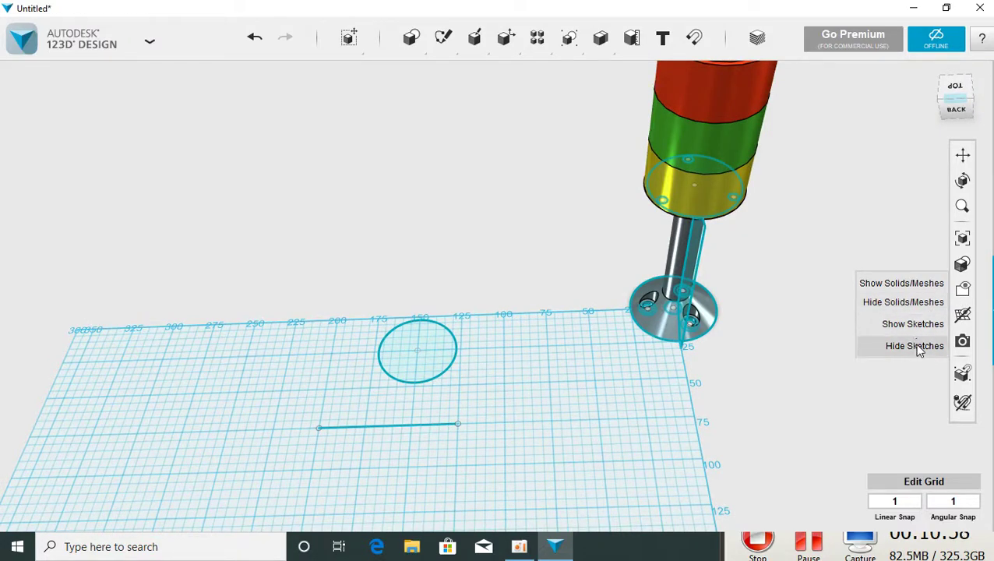
Hide all sketches and orbit around the tower, looking down into the red ring.
click(918, 349)
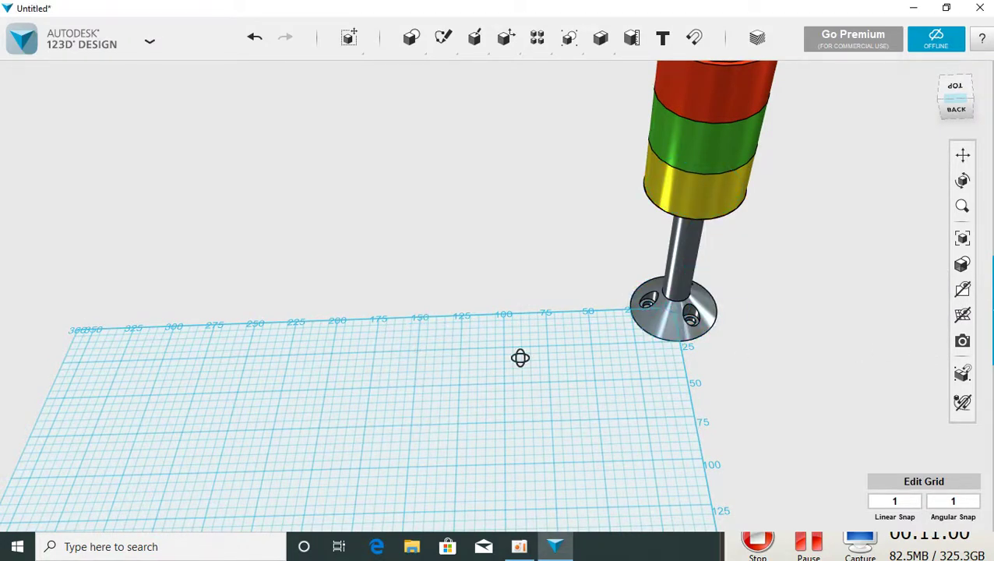
mouse_move(519, 358)
right_down()
mouse_move(586, 393)
mouse_move(664, 353)
mouse_move(546, 276)
mouse_move(480, 260)
mouse_move(508, 269)
mouse_move(660, 259)
mouse_move(662, 308)
mouse_move(693, 382)
mouse_move(392, 403)
right_up()
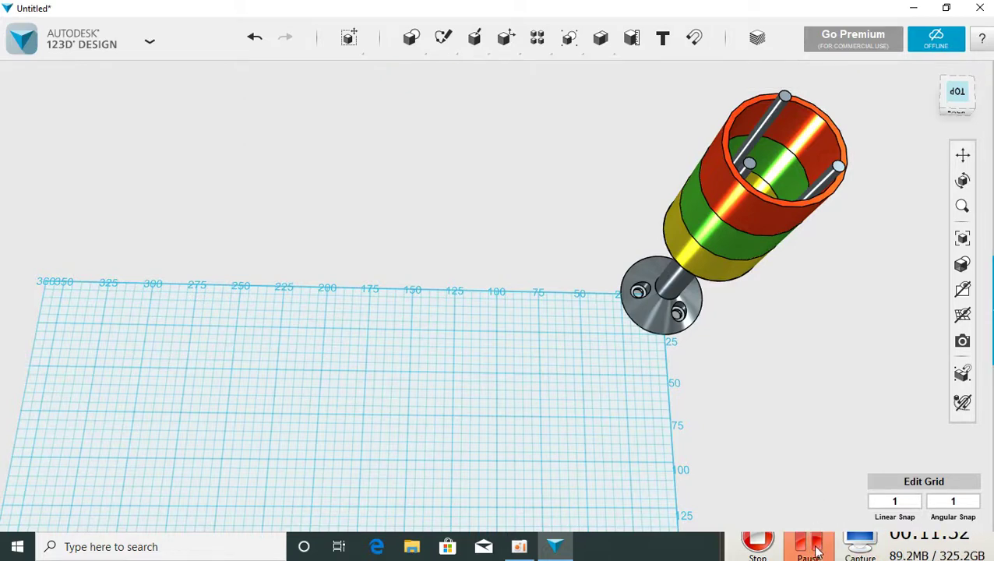
right_drag(741, 468, 645, 405)
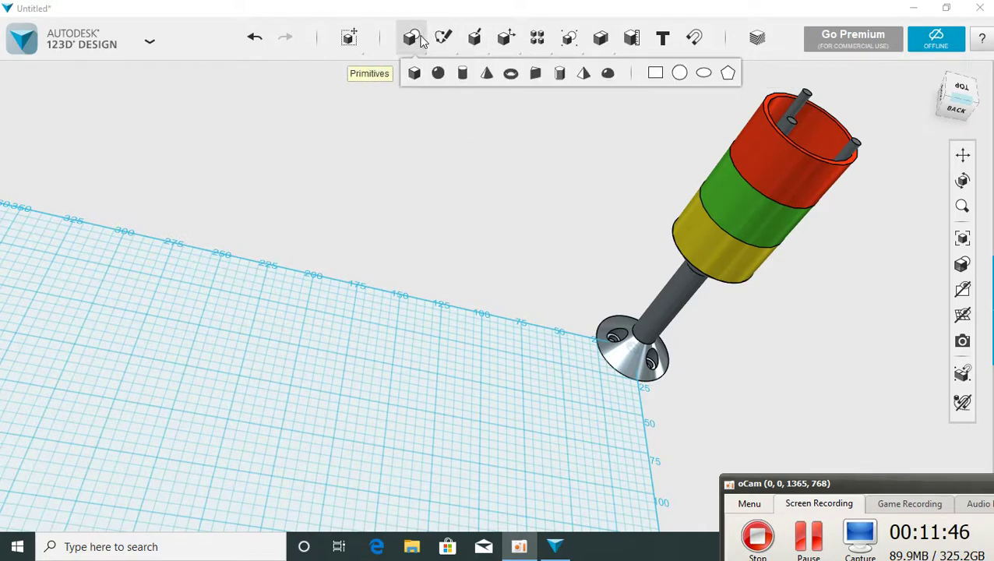
mouse_move(410, 37)
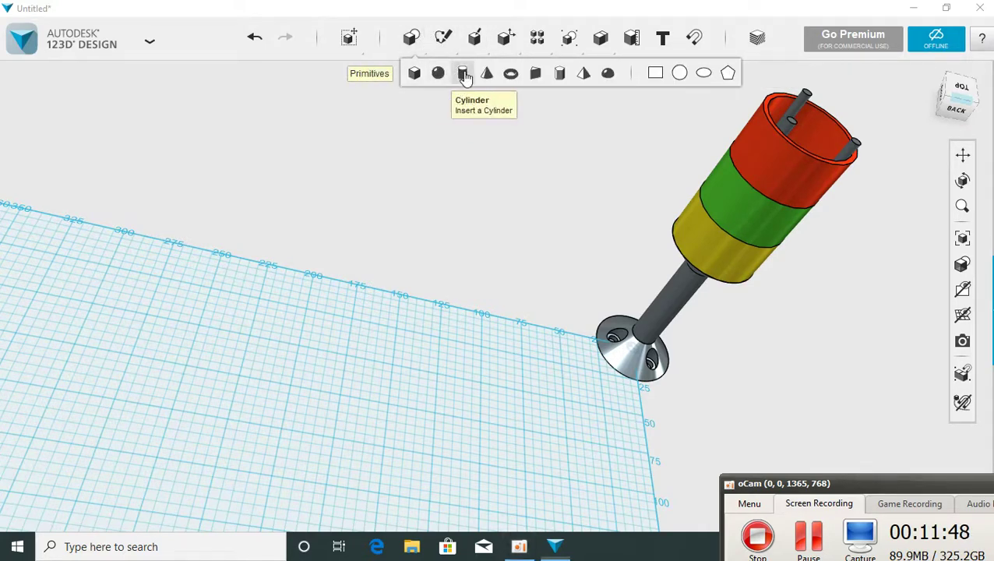
Insert a cylinder on the grid with radius 25 and height 10.
click(463, 74)
click(394, 353)
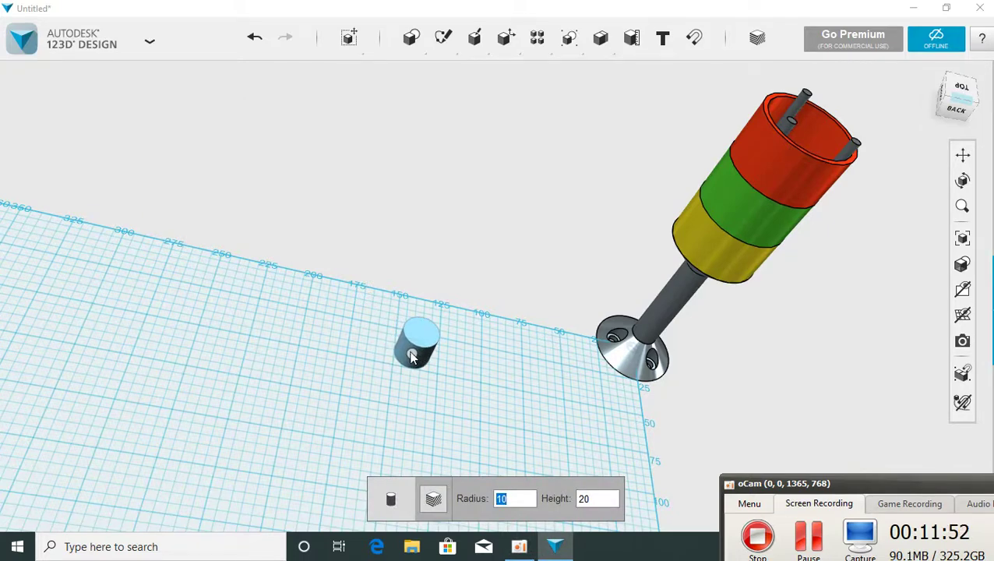
text(2)
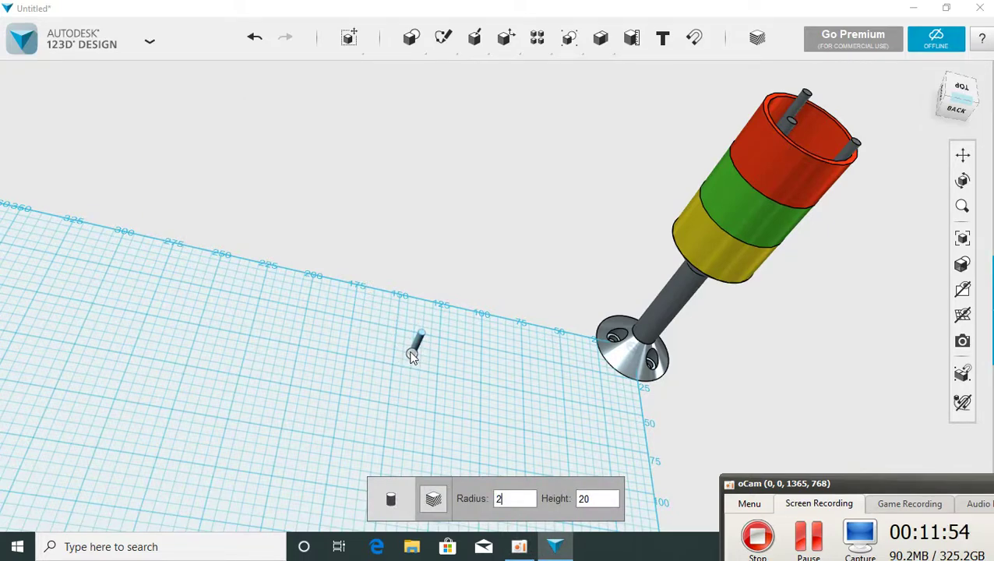
text(5)
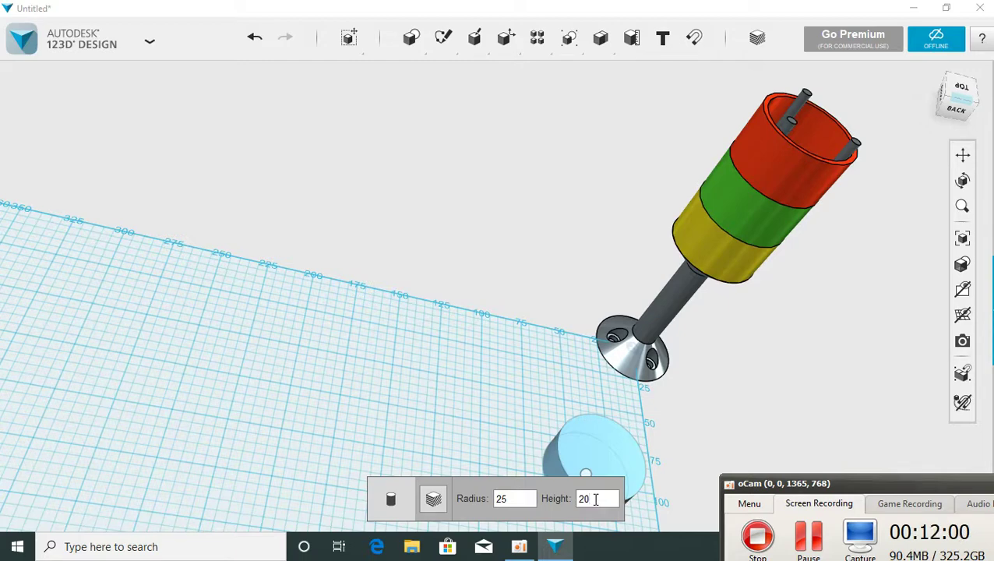
key(BackSpace)
key(BackSpace)
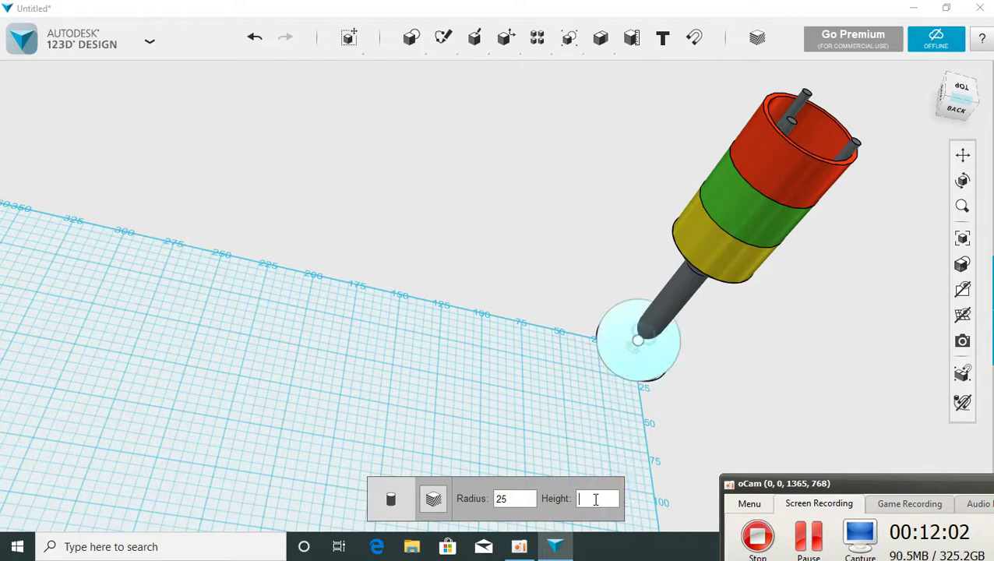
text(6)
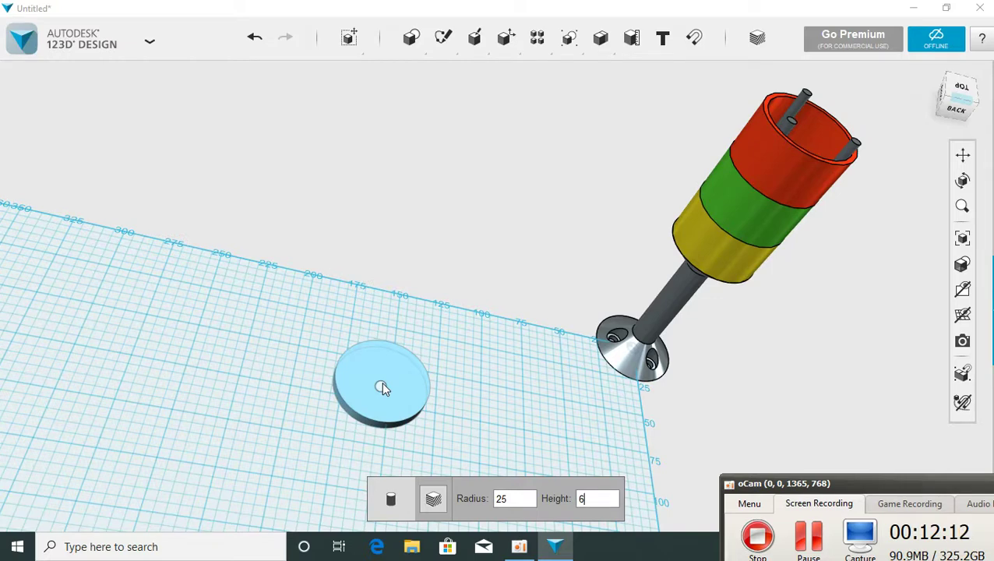
text(1)
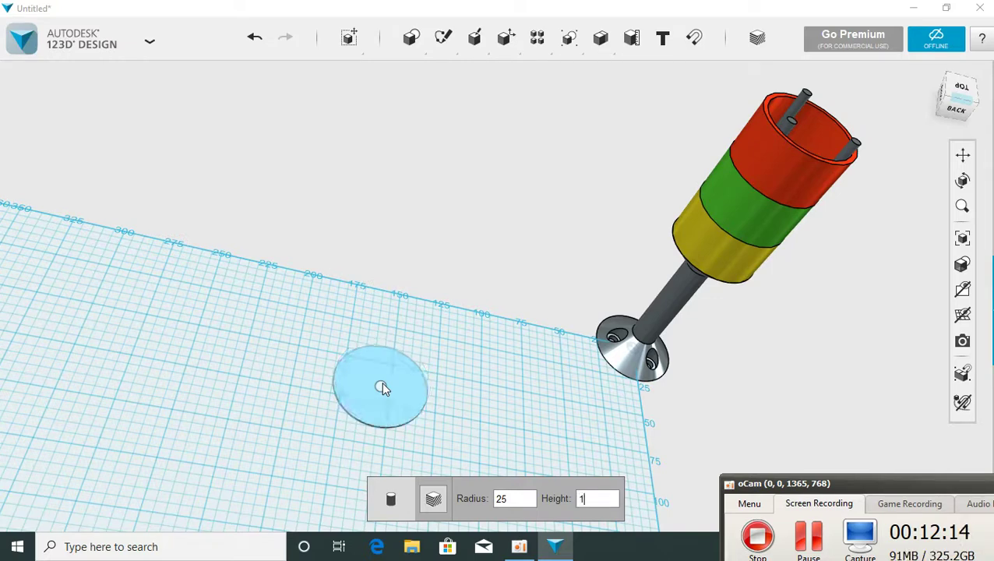
text(0)
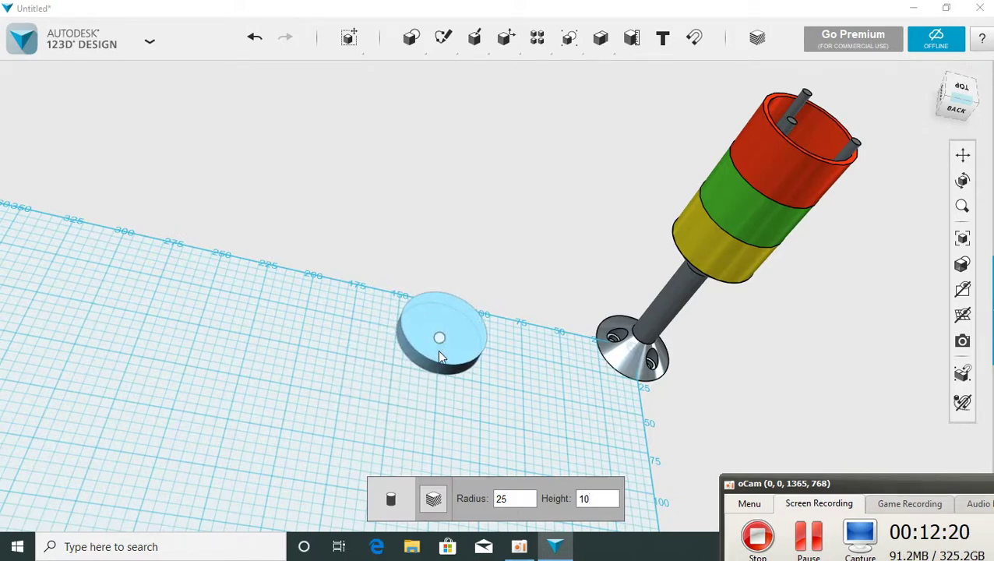
Give the cylinder Silver material tinted slate grey #526068 with Apply Overlay on.
click(434, 500)
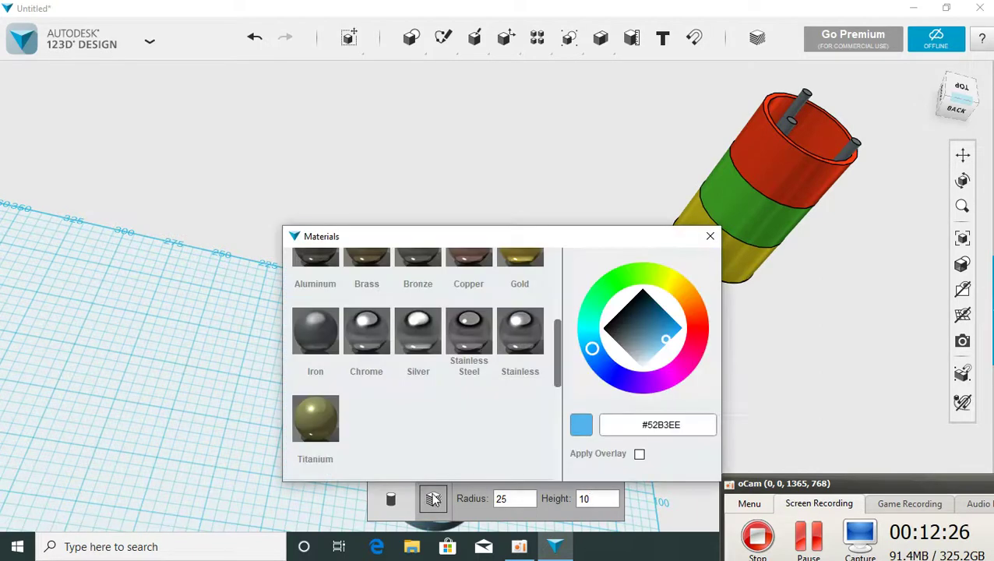
click(413, 347)
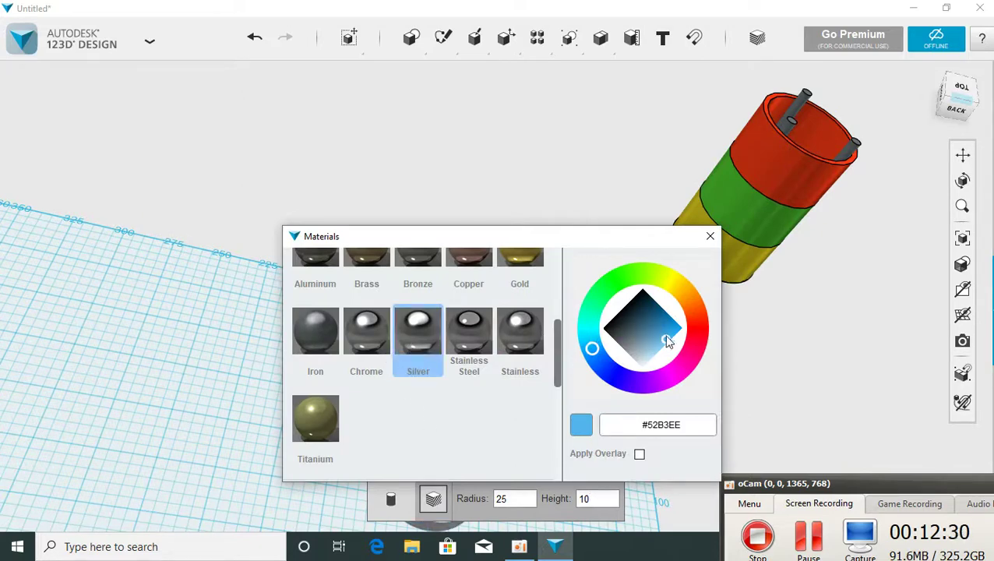
click(629, 341)
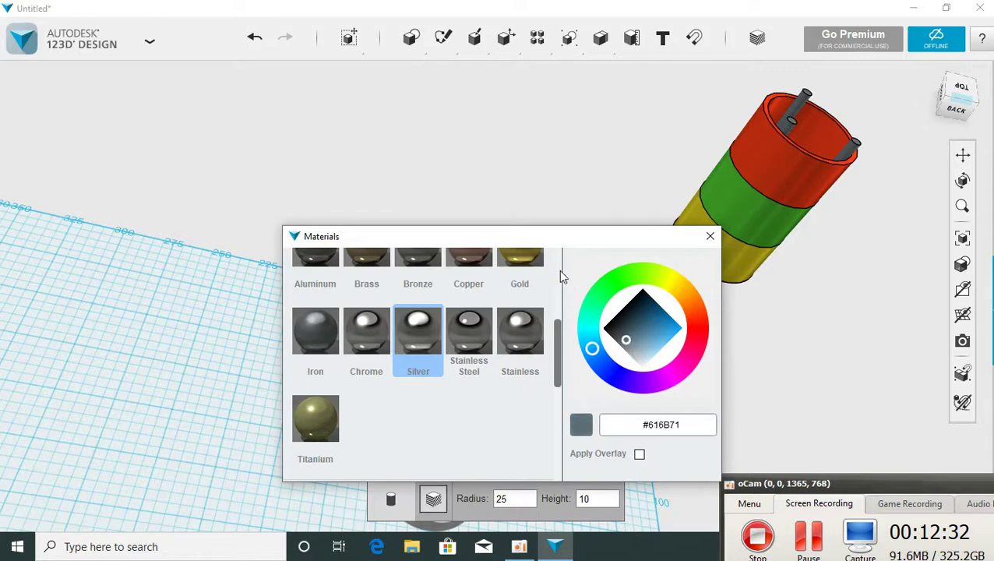
mouse_move(558, 243)
mouse_down()
mouse_move(318, 354)
mouse_move(258, 351)
mouse_move(257, 304)
mouse_move(293, 180)
mouse_up()
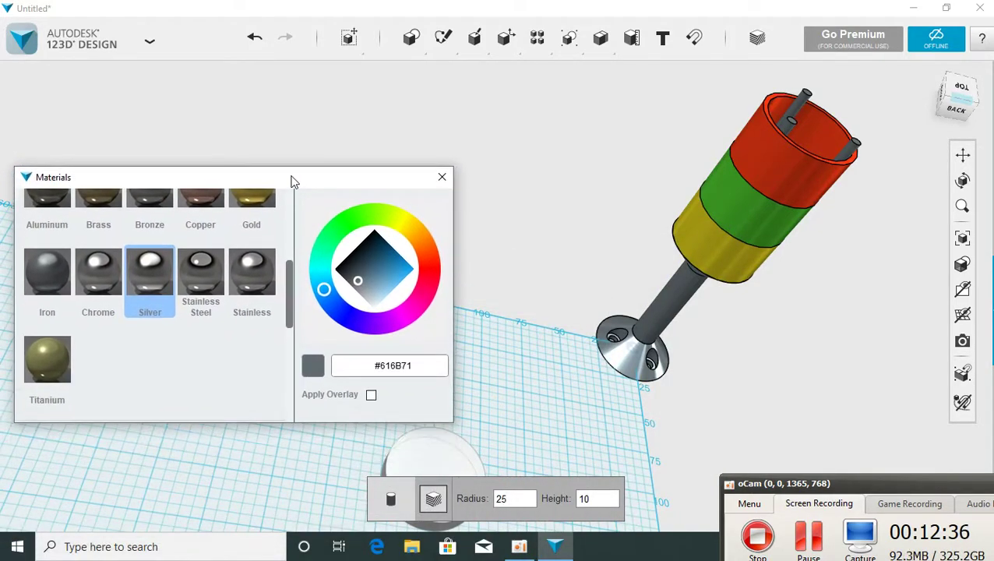
click(354, 278)
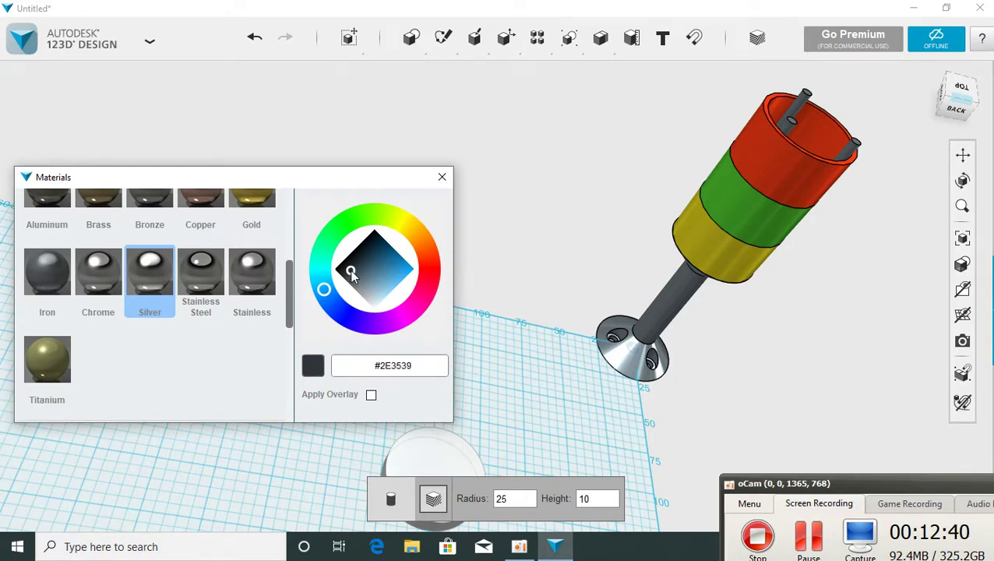
click(372, 396)
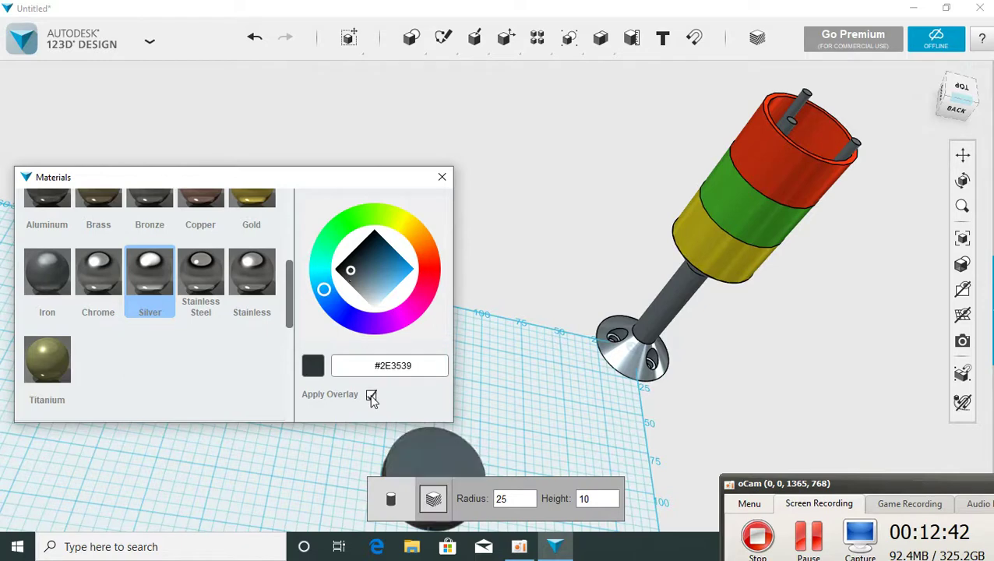
click(359, 278)
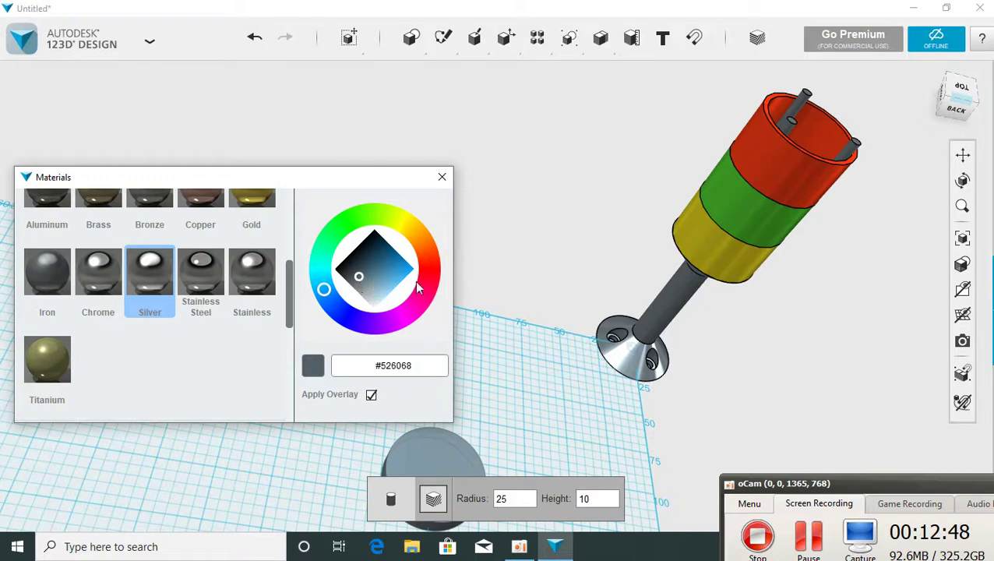
Place the cylinder on the grid and drag it left of the tower.
click(530, 383)
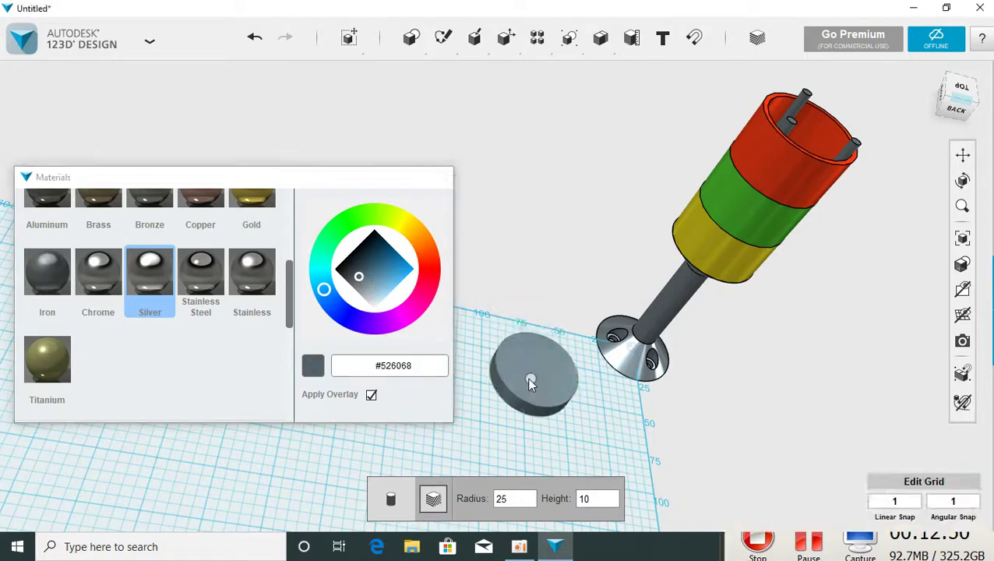
click(530, 383)
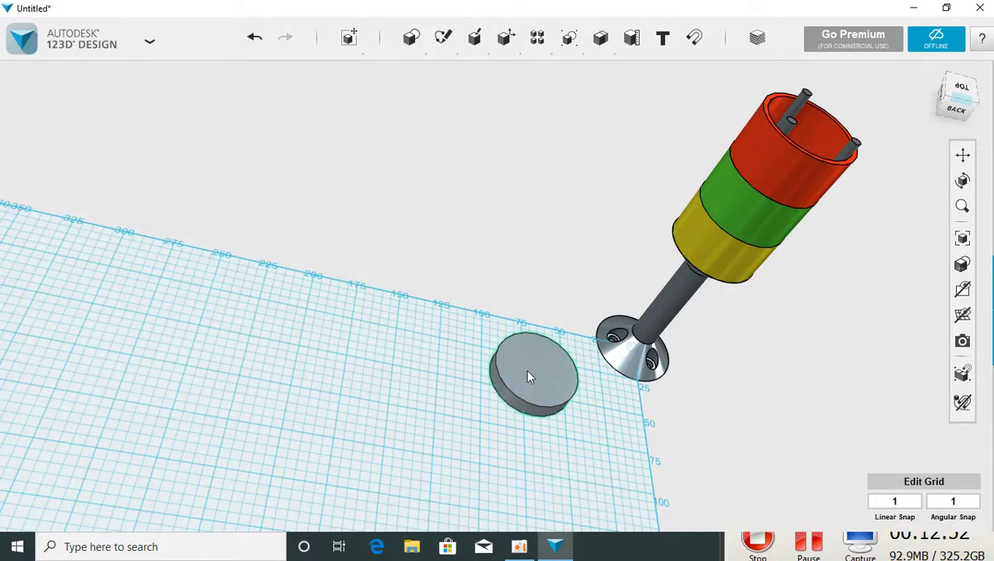
mouse_move(508, 374)
mouse_down()
mouse_move(425, 358)
mouse_move(405, 339)
mouse_move(412, 345)
mouse_up()
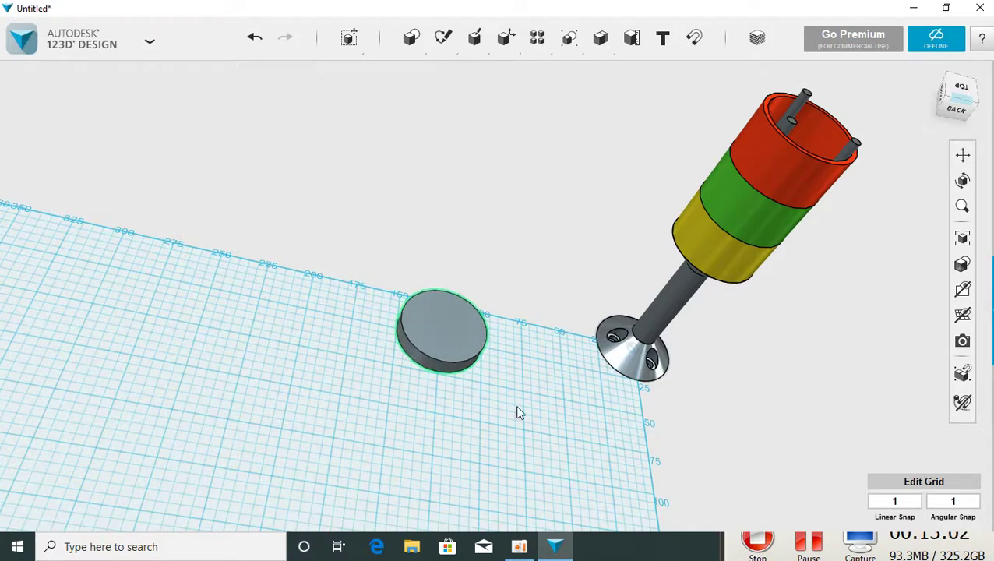
Orbit to a straight-down view over the new grey cylinder and the ring tower.
mouse_move(520, 412)
right_down()
mouse_move(557, 523)
mouse_move(594, 524)
mouse_move(666, 487)
mouse_move(558, 487)
mouse_move(493, 453)
mouse_move(472, 418)
mouse_move(473, 482)
mouse_move(482, 429)
mouse_move(511, 460)
right_up()
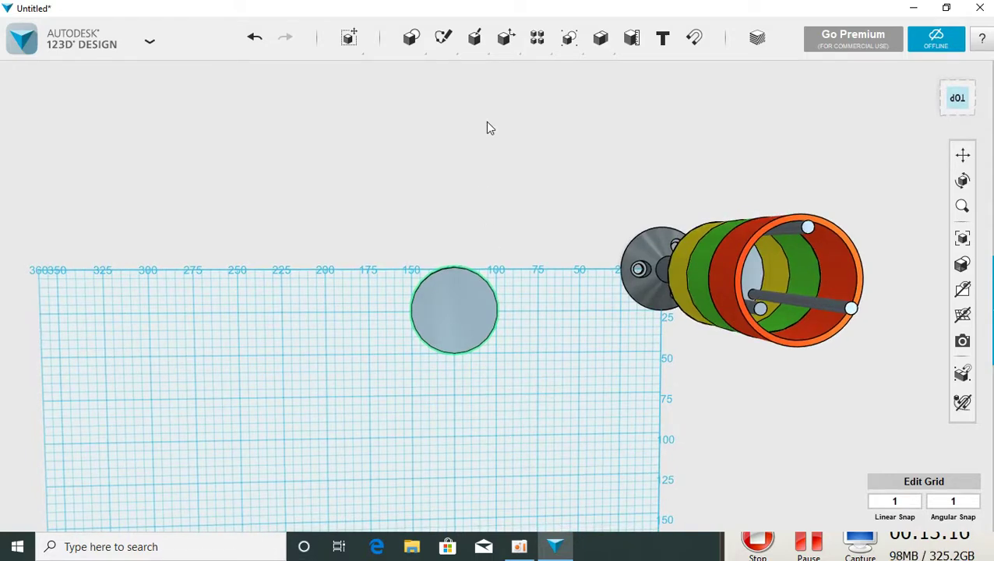
mouse_move(537, 38)
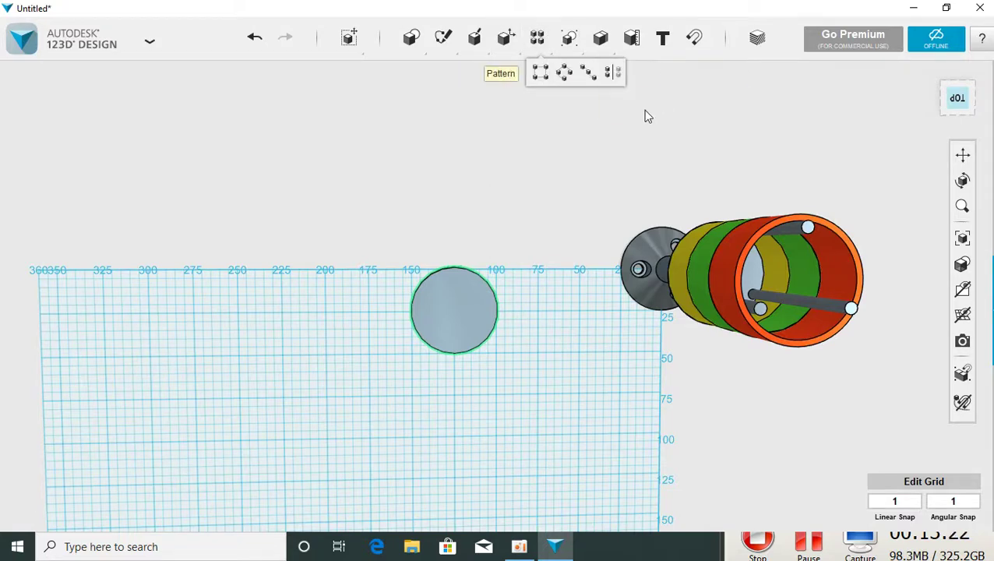
mouse_move(644, 117)
right_down()
mouse_move(594, 128)
mouse_move(626, 124)
mouse_move(624, 104)
mouse_move(615, 111)
mouse_move(639, 118)
right_up()
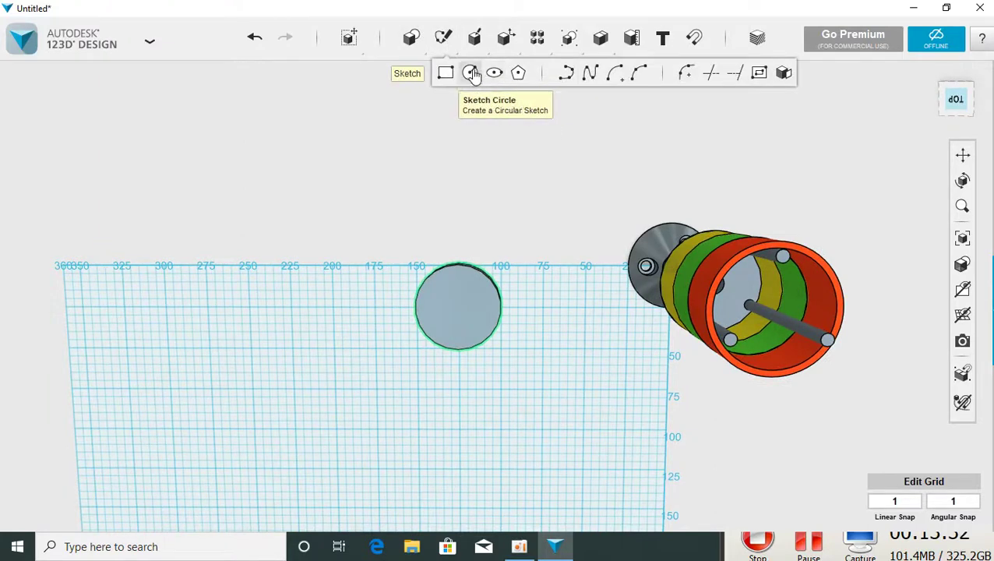
Sketch a 45 mm diameter circle centred on the grey cylinder's top face.
click(470, 73)
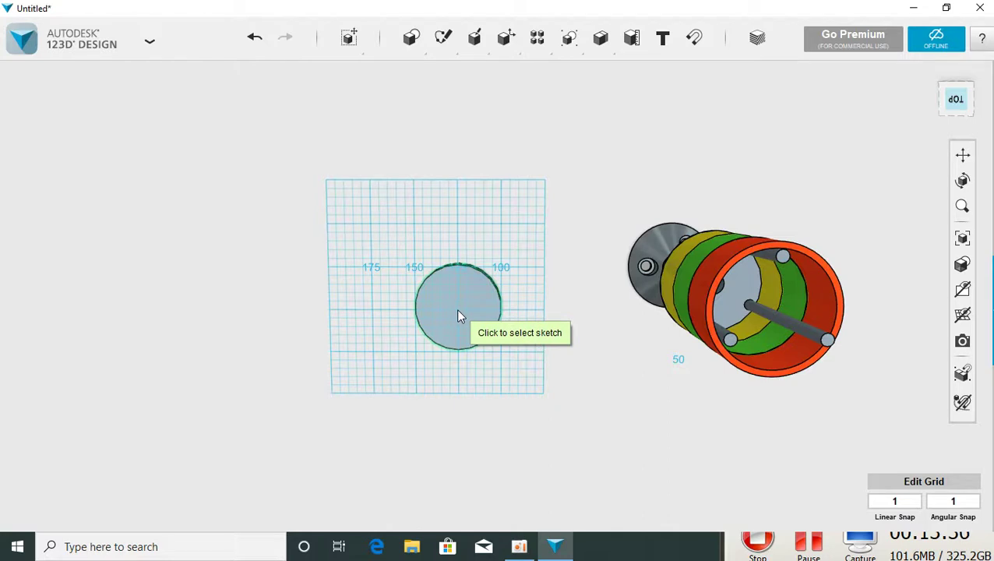
click(459, 311)
click(459, 315)
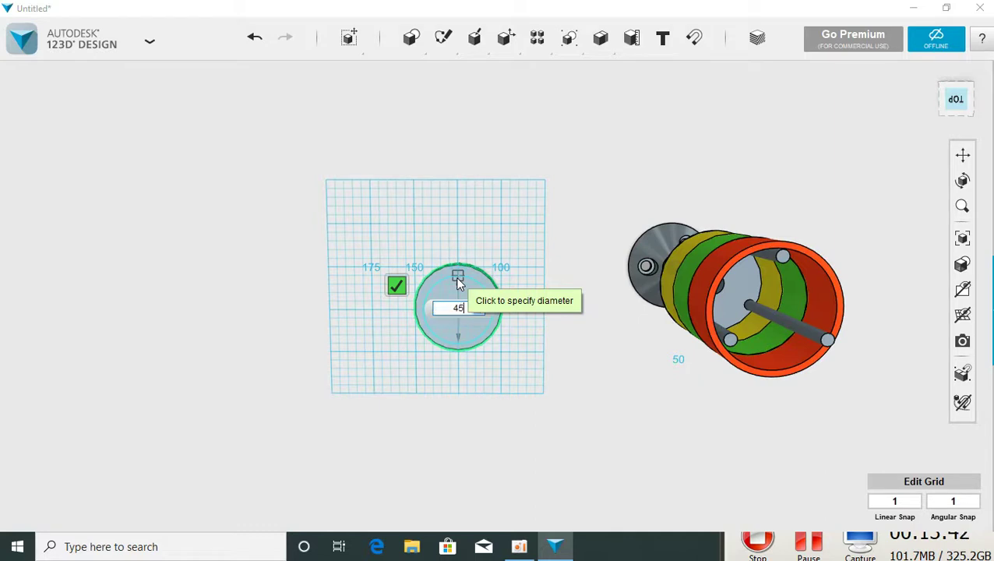
click(459, 282)
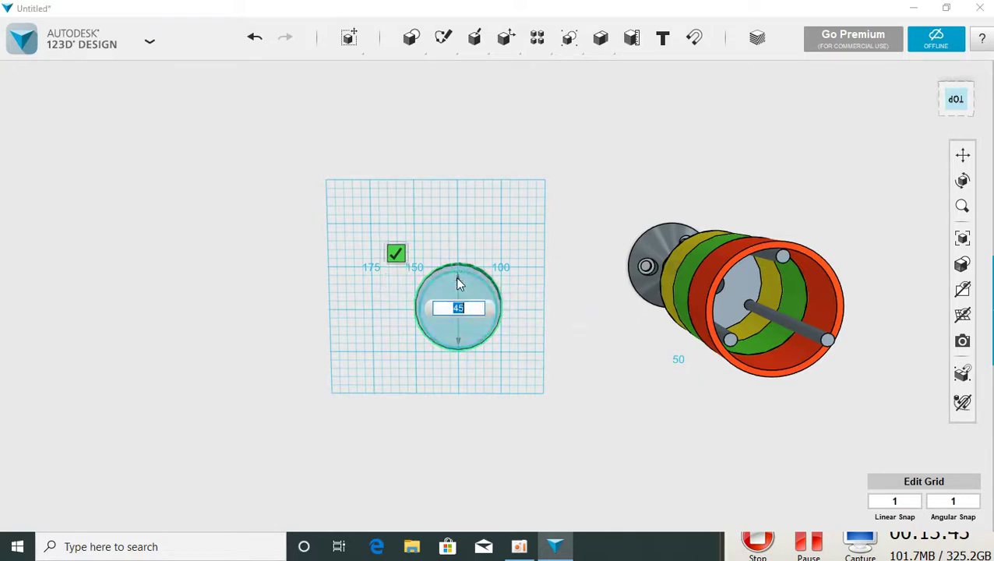
click(396, 255)
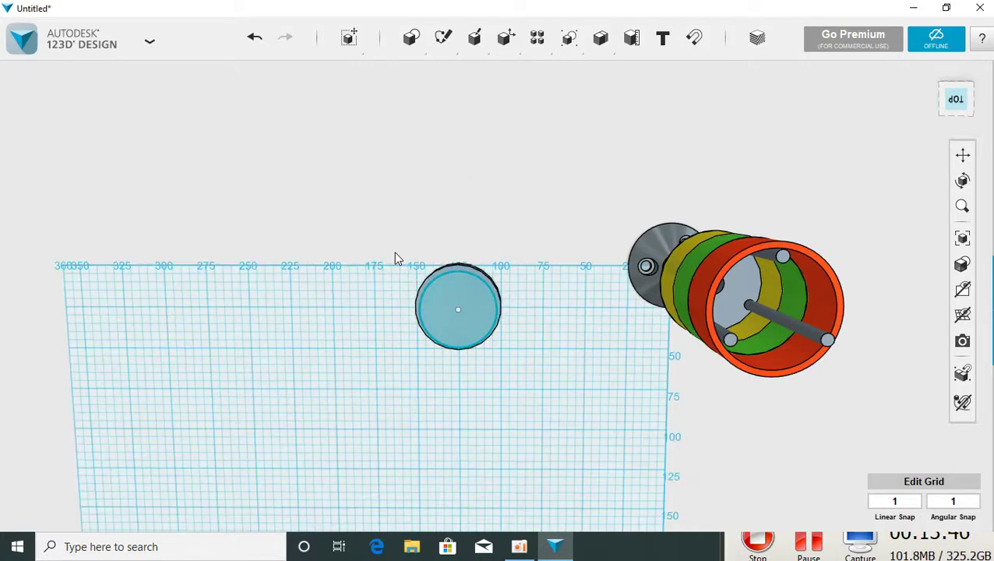
Select the new circle sketch and start an Extrude on it.
click(455, 299)
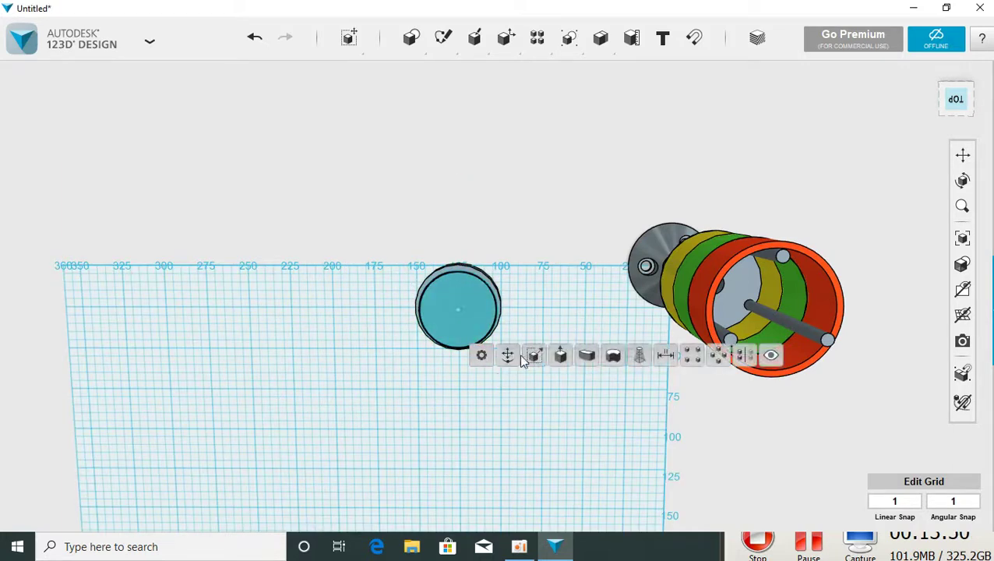
click(561, 356)
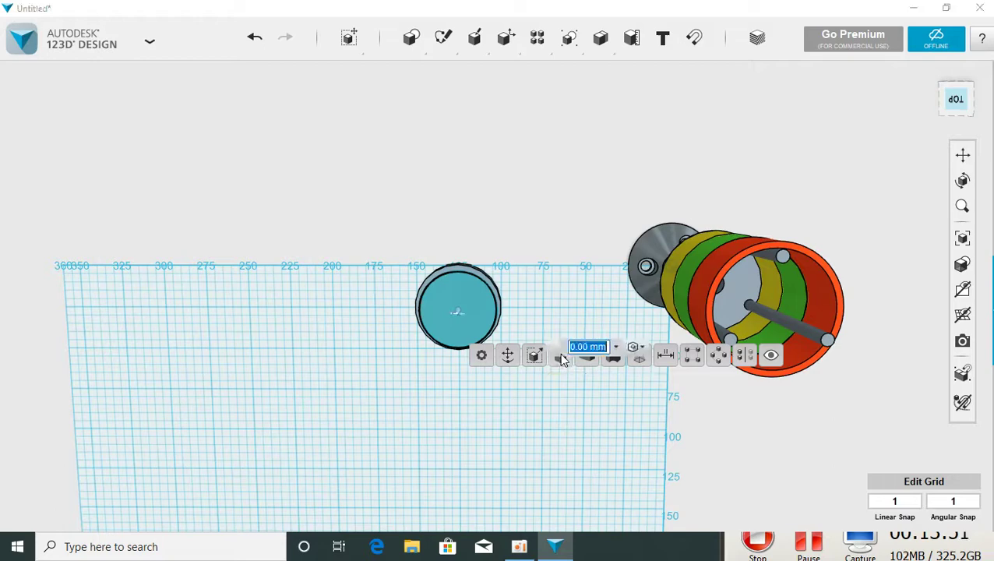
click(459, 310)
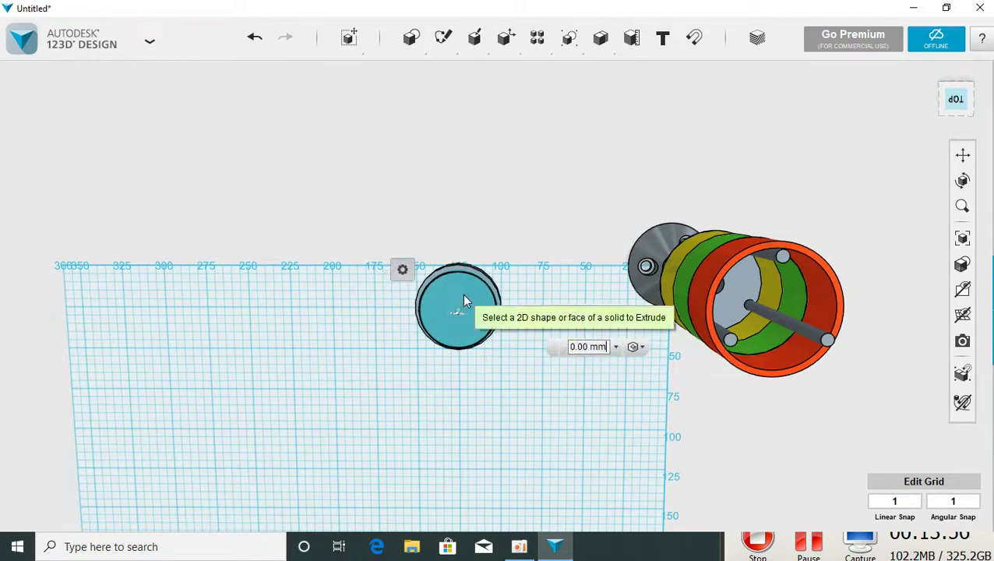
Extrude the 45 mm circle -8.00 mm into the cylinder as a cut, forming a shallow cup.
right_drag(544, 280, 535, 187)
mouse_move(457, 321)
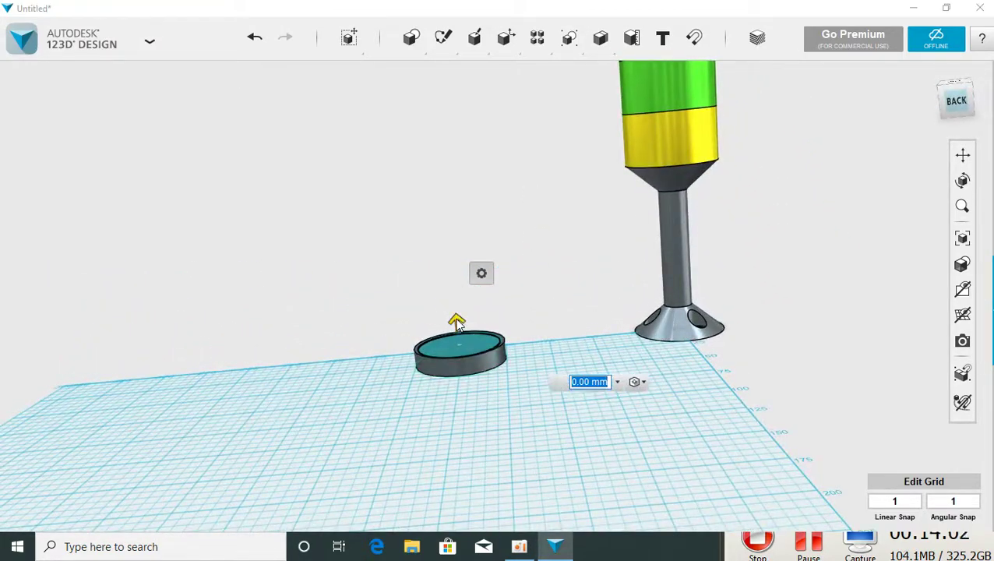
drag(458, 322, 466, 339)
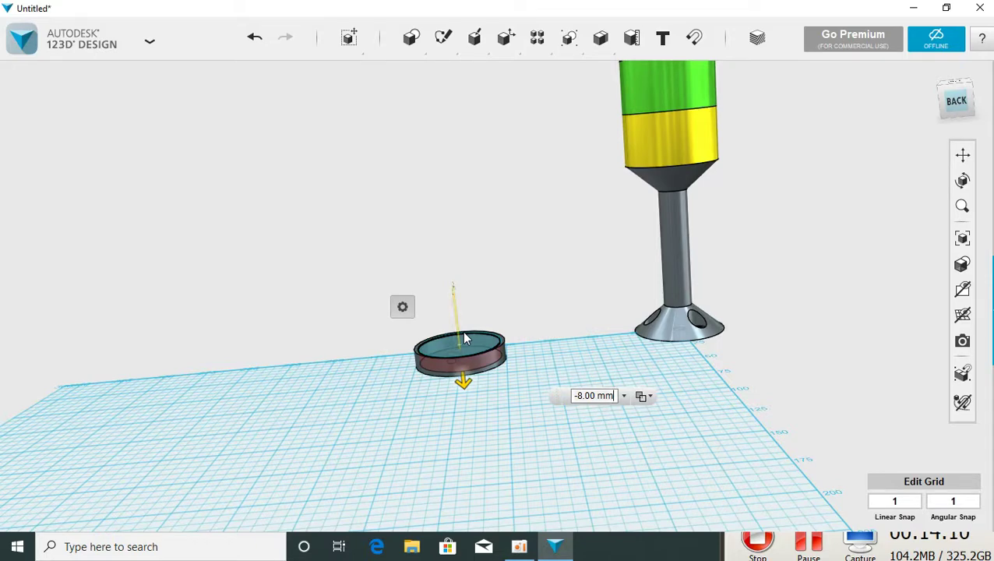
drag(465, 339, 465, 340)
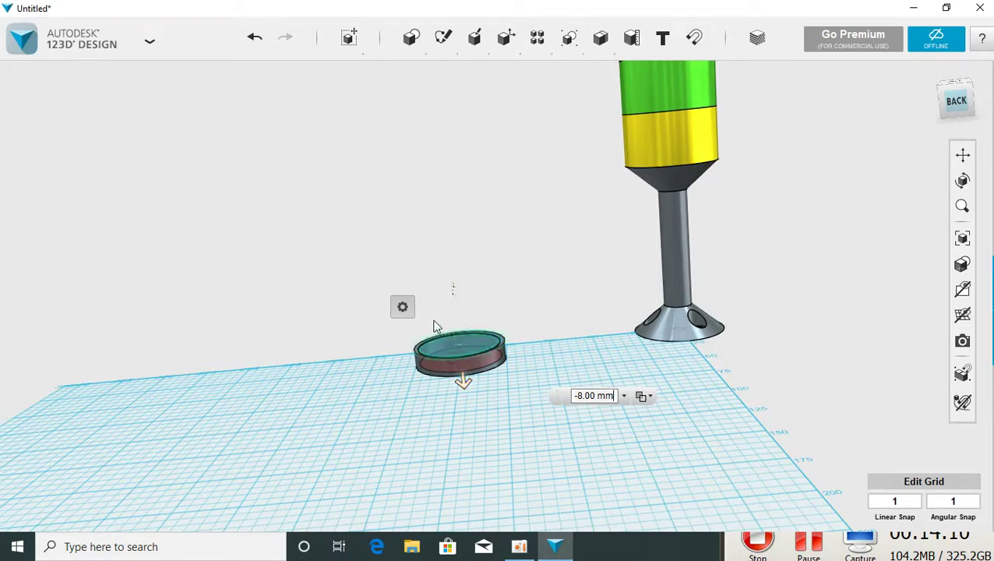
click(546, 366)
mouse_move(543, 363)
right_down()
mouse_move(534, 380)
mouse_move(581, 411)
mouse_move(623, 390)
mouse_move(595, 342)
mouse_move(555, 357)
mouse_move(535, 377)
mouse_move(517, 435)
mouse_move(517, 422)
mouse_move(490, 463)
mouse_move(492, 450)
mouse_move(500, 471)
mouse_move(540, 330)
mouse_move(562, 410)
mouse_move(675, 432)
mouse_move(688, 416)
mouse_move(630, 448)
mouse_move(661, 449)
mouse_move(700, 411)
mouse_move(681, 327)
mouse_move(647, 291)
mouse_move(648, 224)
mouse_move(672, 377)
mouse_move(644, 419)
mouse_move(631, 364)
right_up()
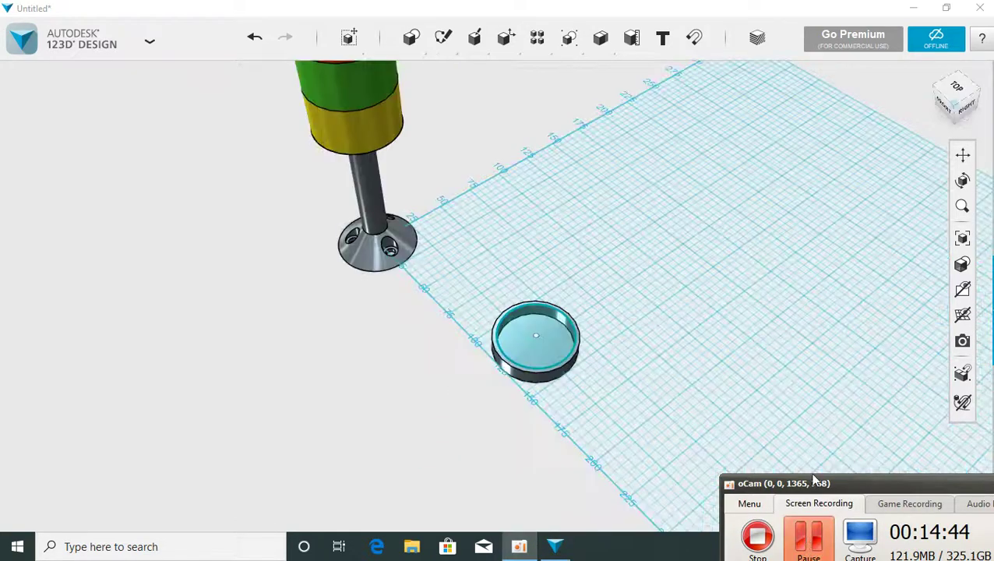
View the cup from the top and read its opening diameter of Ø44.72 mm.
mouse_move(760, 401)
right_down()
mouse_move(737, 402)
mouse_move(820, 342)
mouse_move(734, 363)
right_up()
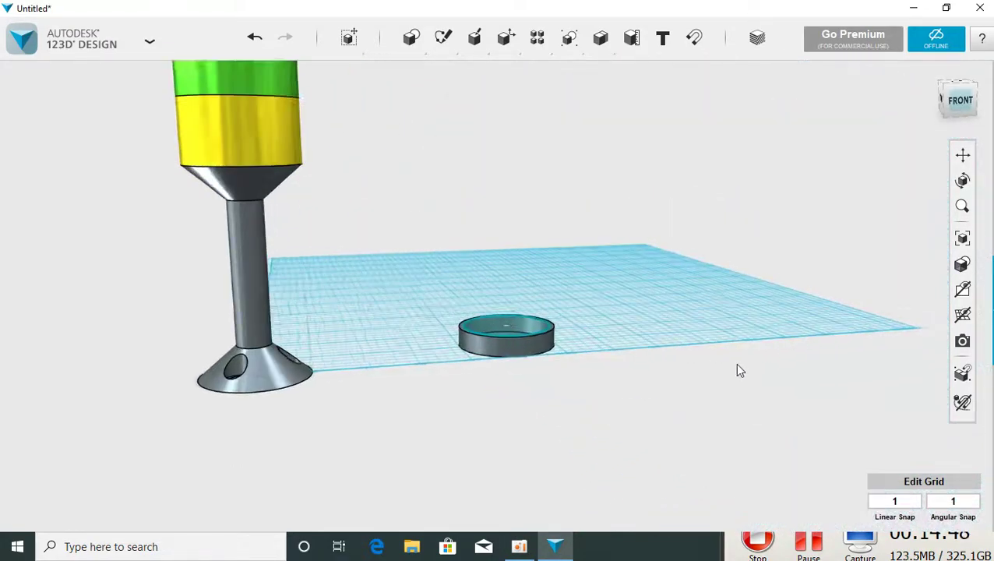
scroll(732, 373, down, 1)
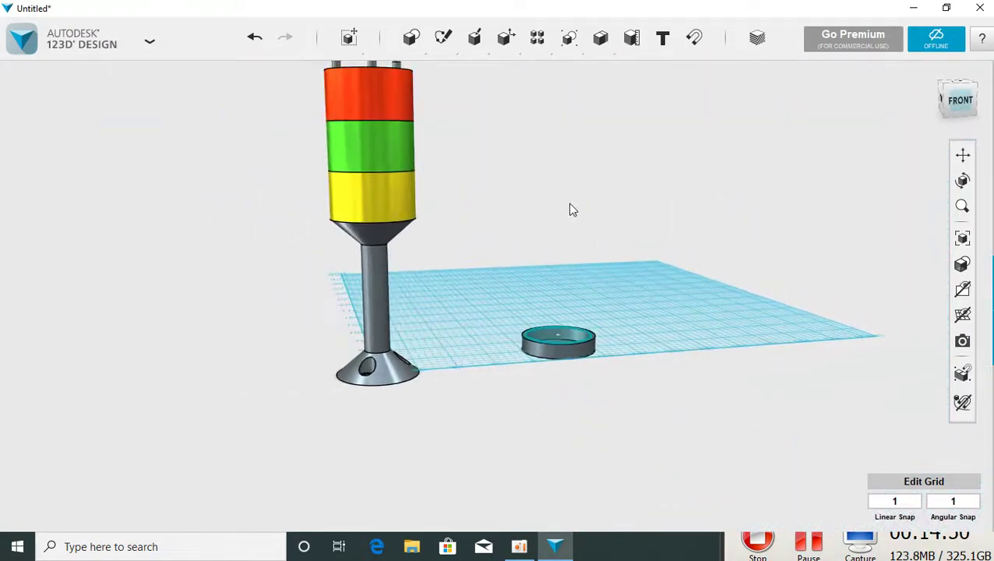
scroll(641, 253, up, 1)
scroll(644, 255, down, 1)
scroll(646, 253, down, 1)
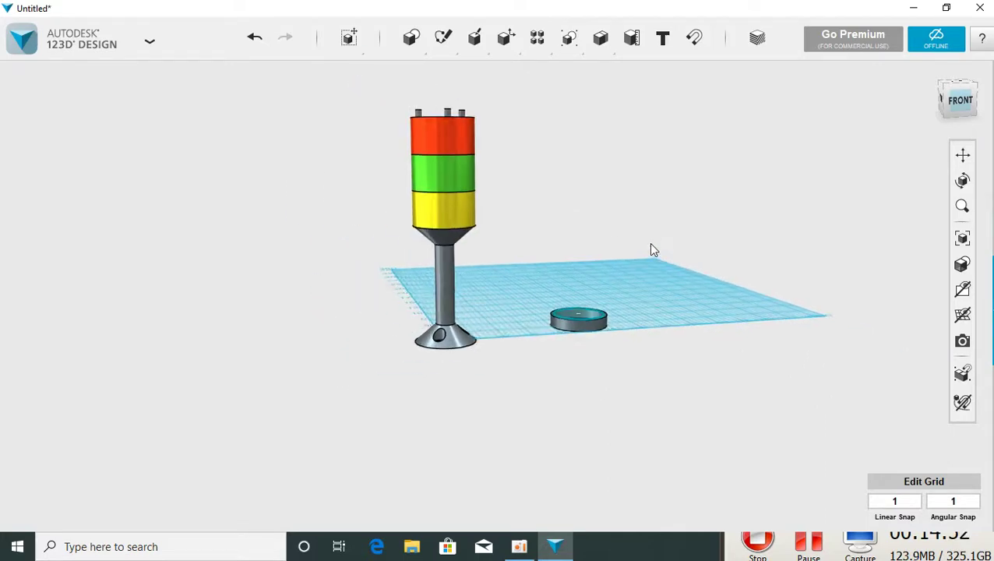
right_drag(651, 249, 641, 316)
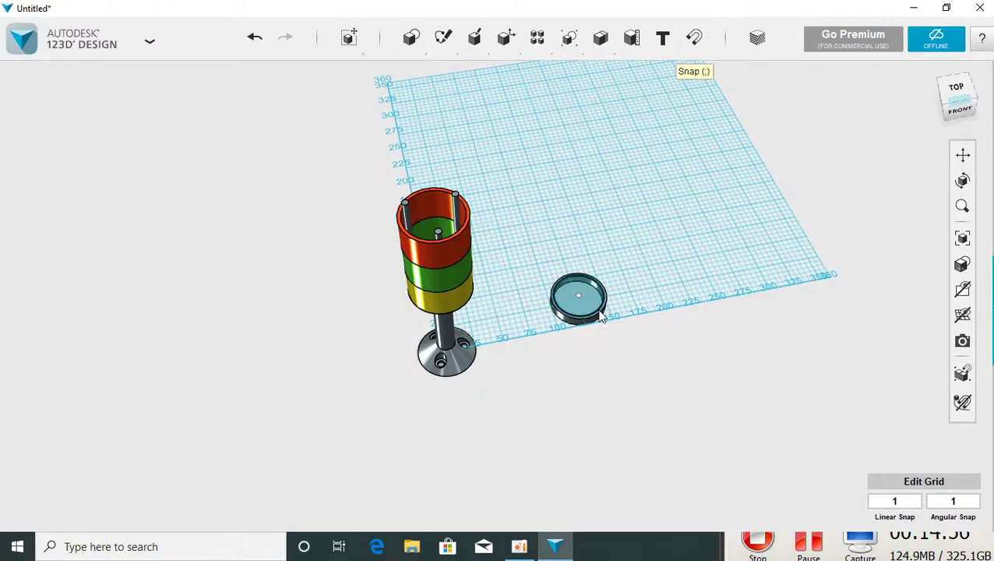
right_drag(630, 277, 619, 300)
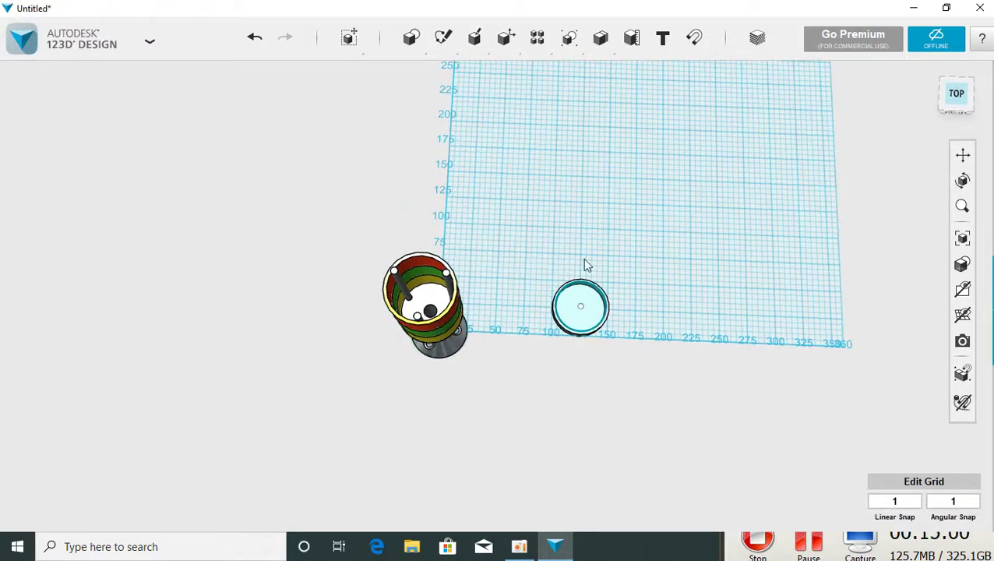
scroll(603, 252, up, 2)
scroll(605, 252, up, 2)
scroll(604, 252, up, 2)
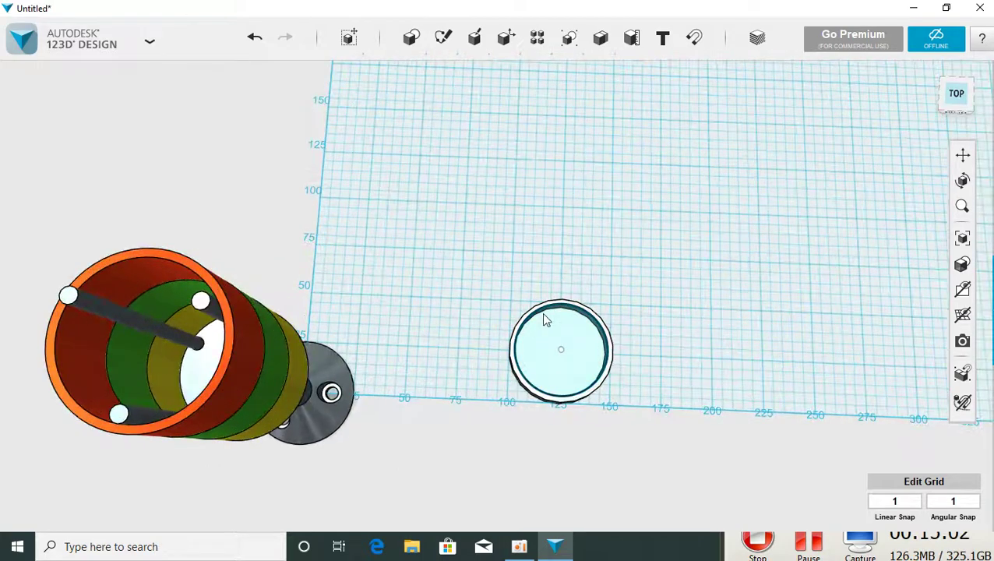
click(607, 379)
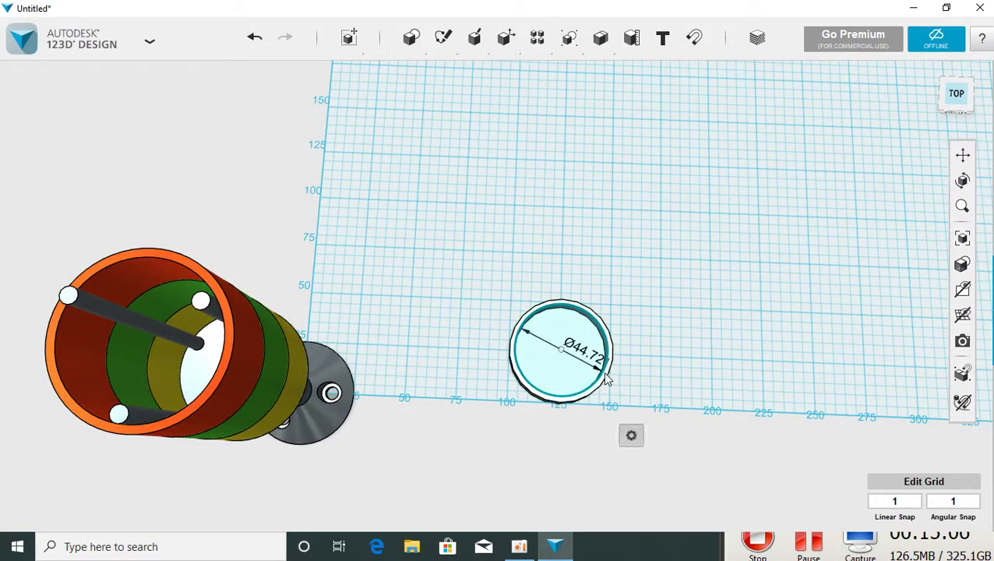
click(628, 341)
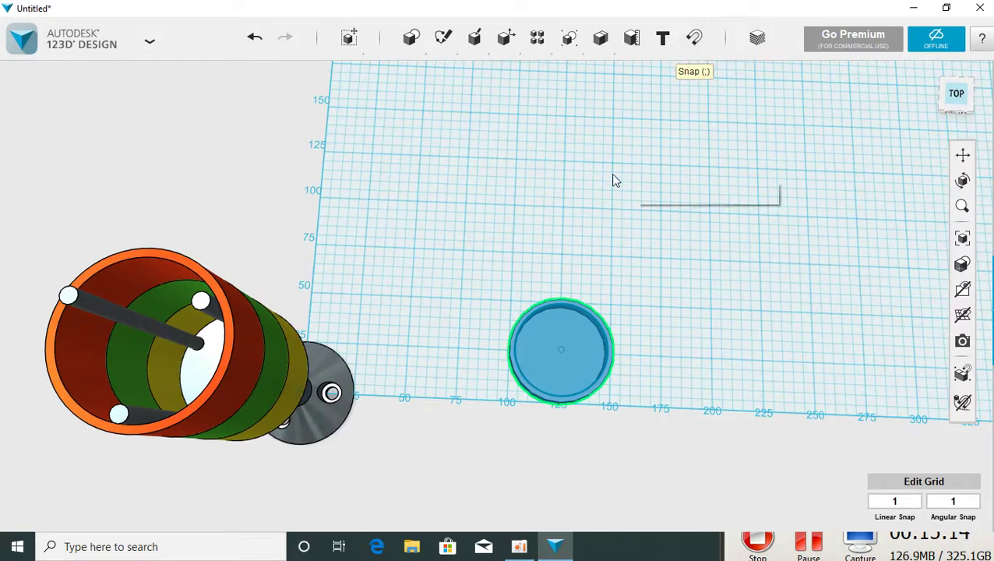
Snap the grey cup's rim face onto the red ring's open end to cap the tower.
click(227, 346)
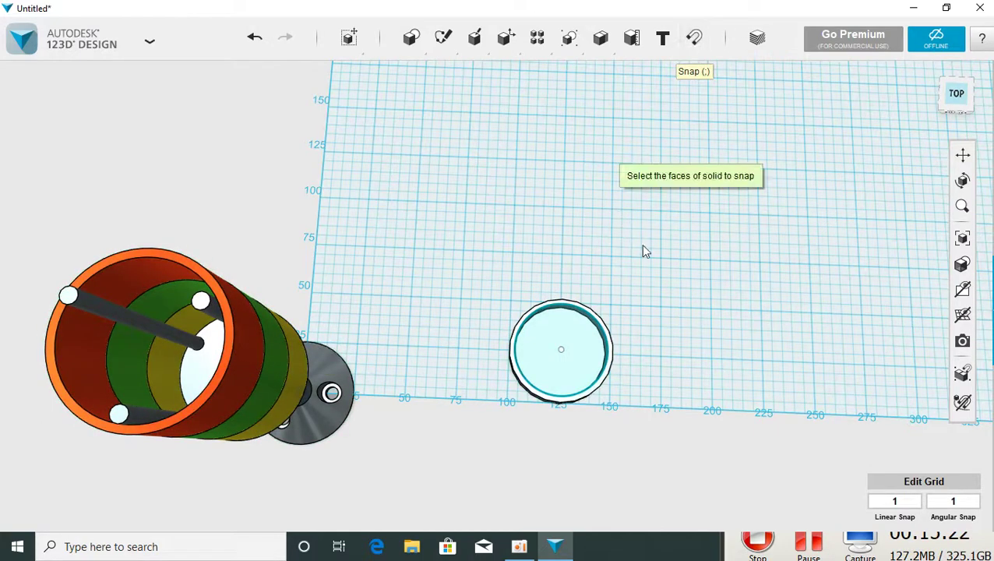
scroll(641, 244, up, 1)
scroll(628, 273, up, 1)
scroll(580, 312, up, 1)
scroll(580, 313, up, 1)
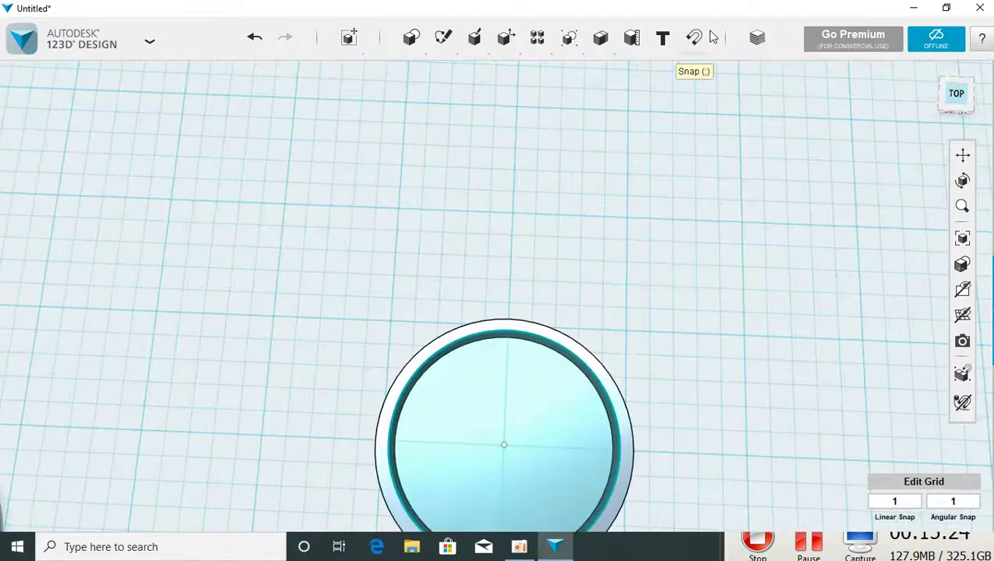
click(599, 374)
scroll(621, 345, down, 1)
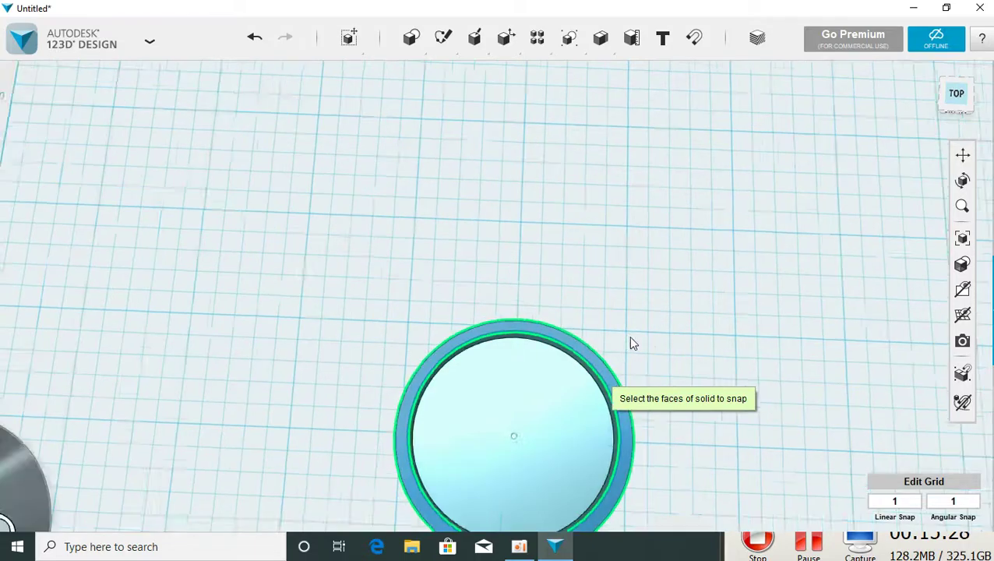
scroll(633, 337, down, 1)
scroll(637, 337, down, 2)
scroll(640, 341, down, 1)
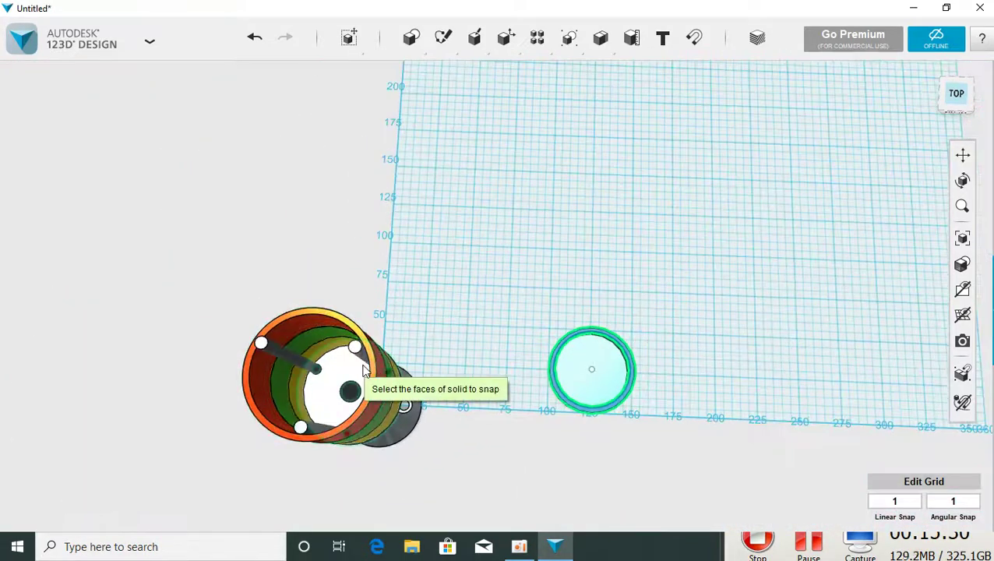
scroll(327, 377, up, 1)
scroll(327, 377, up, 2)
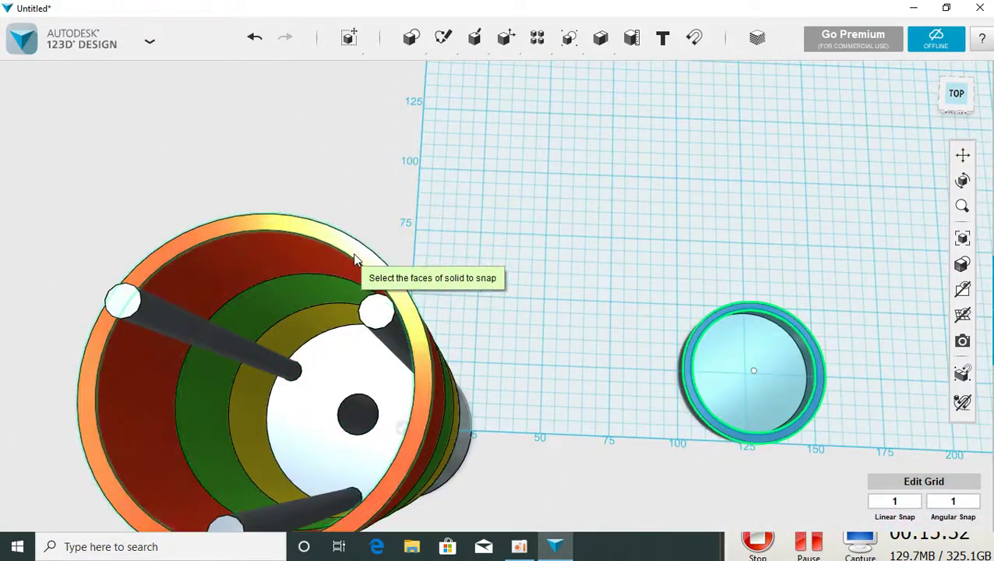
click(355, 258)
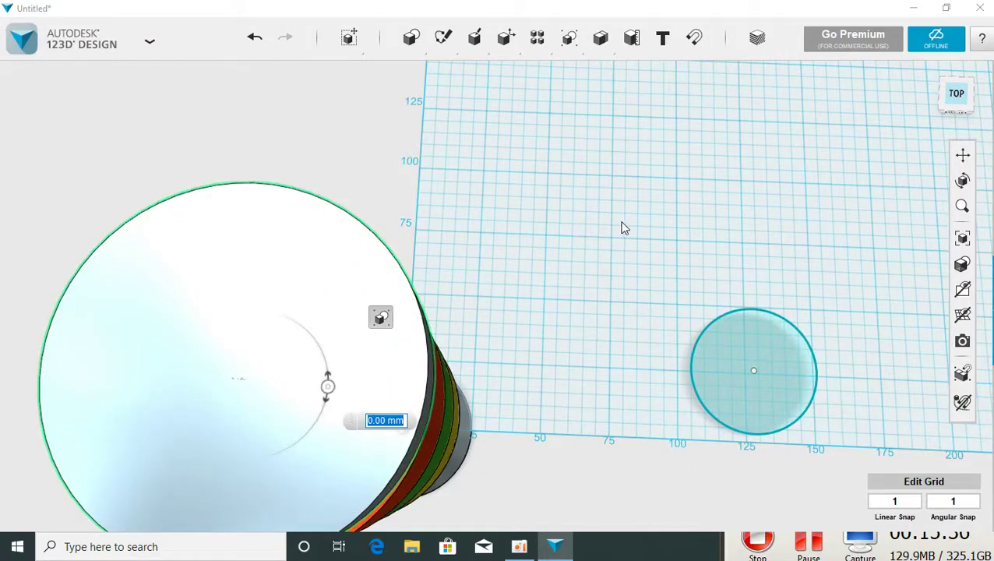
Inspect the capped tower from several angles, ending in a top-down view.
mouse_move(622, 224)
right_down()
mouse_move(630, 231)
mouse_move(632, 158)
mouse_move(660, 108)
mouse_move(683, 166)
mouse_move(690, 262)
mouse_move(657, 286)
mouse_move(622, 253)
mouse_move(621, 199)
mouse_move(665, 204)
mouse_move(672, 231)
right_up()
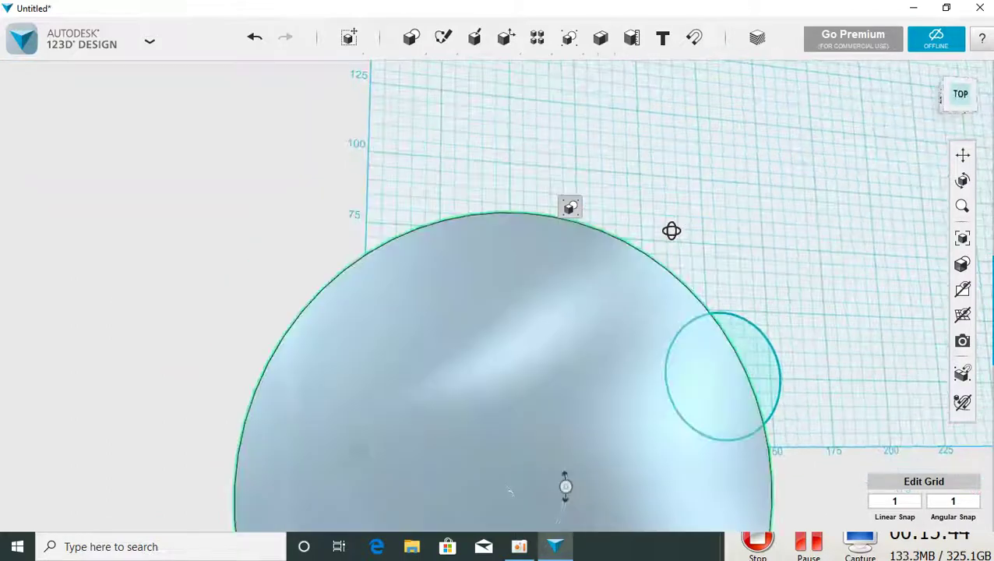
scroll(670, 232, down, 3)
scroll(667, 229, down, 3)
scroll(656, 226, down, 1)
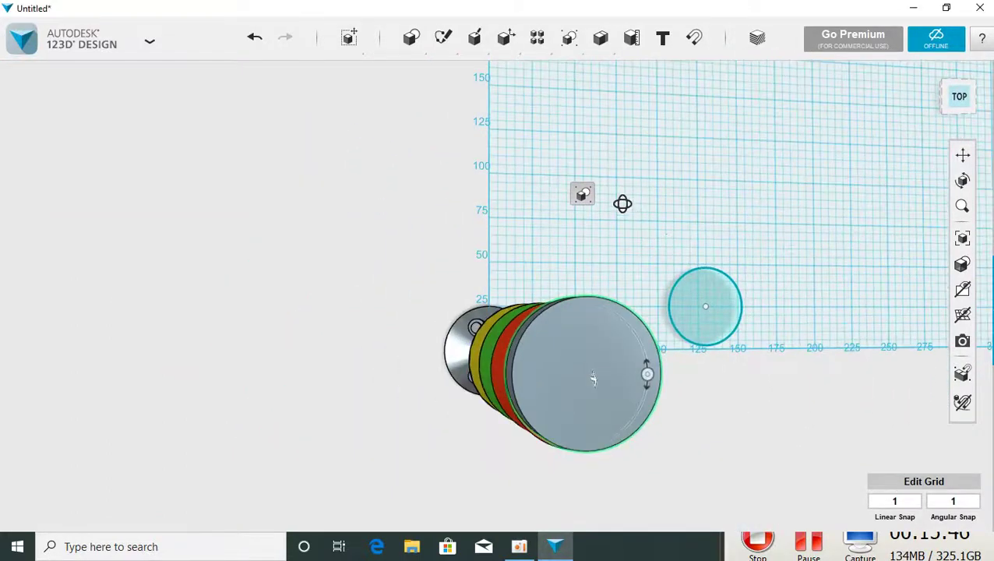
mouse_move(623, 204)
right_down()
mouse_move(597, 197)
mouse_move(604, 242)
mouse_move(605, 202)
mouse_move(617, 225)
mouse_move(662, 235)
mouse_move(672, 257)
mouse_move(635, 230)
mouse_move(577, 248)
right_up()
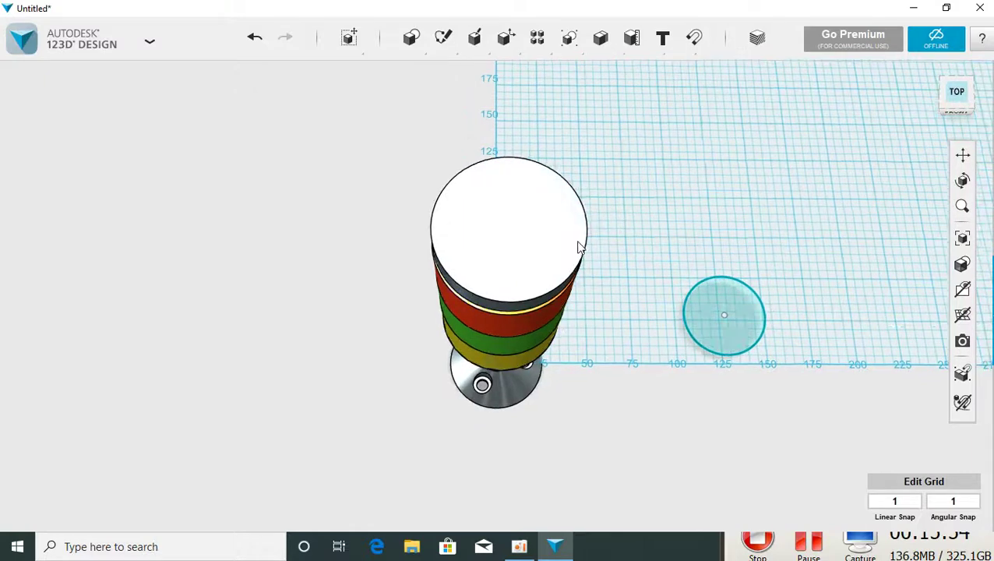
click(537, 248)
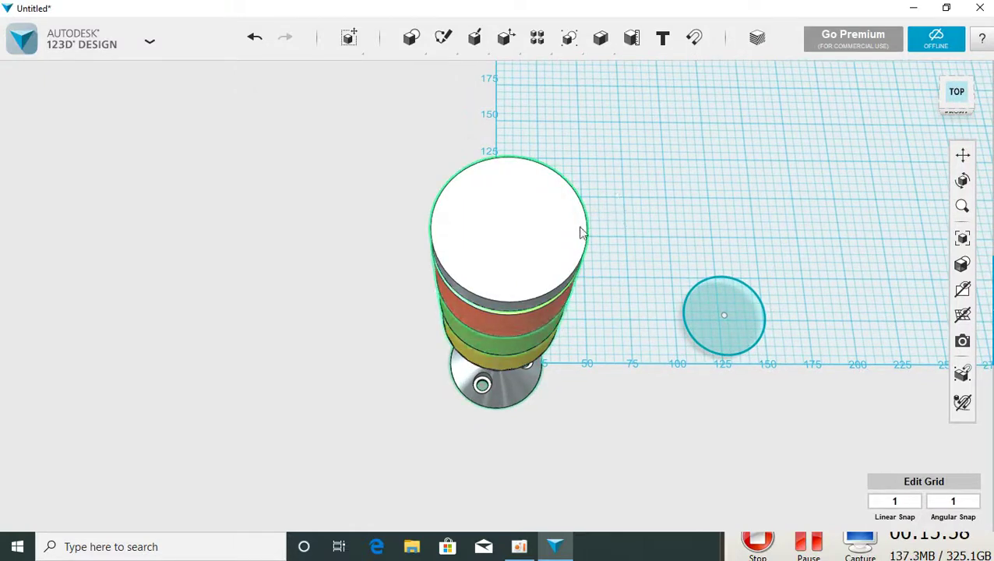
right_drag(640, 186, 639, 186)
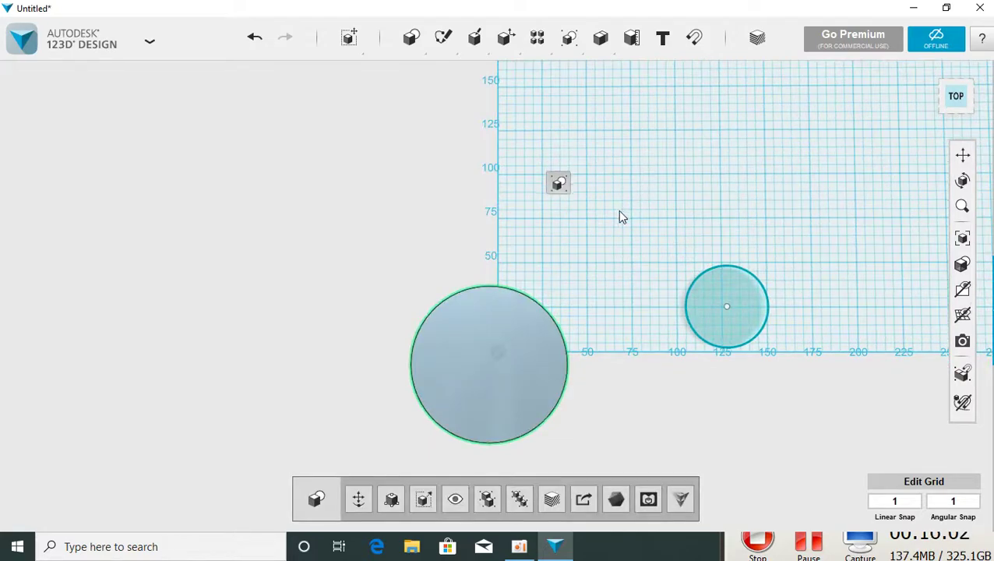
Tilt the view and reselect the tower assembly.
click(620, 210)
mouse_move(618, 229)
right_down()
mouse_move(660, 209)
mouse_move(687, 214)
right_up()
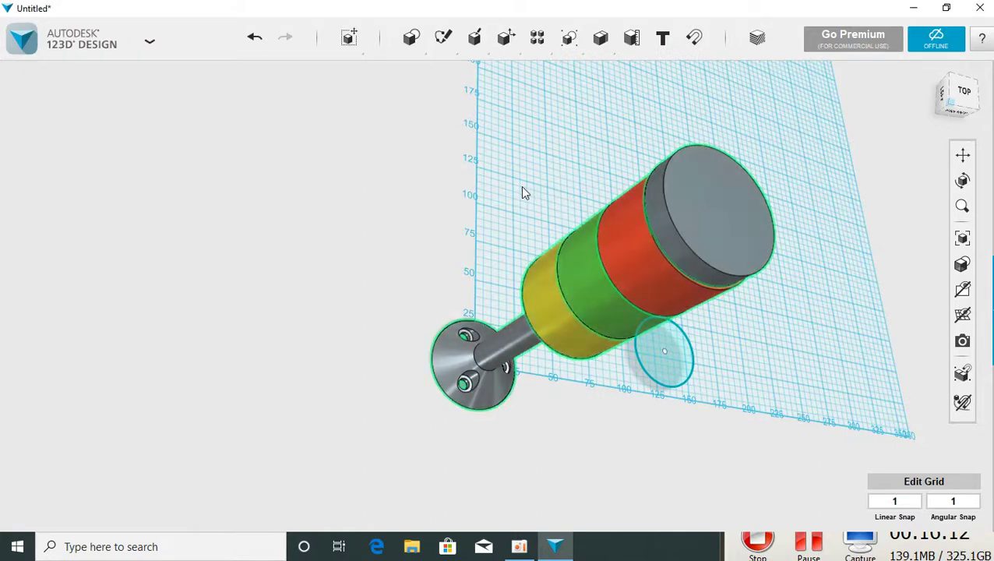
click(643, 187)
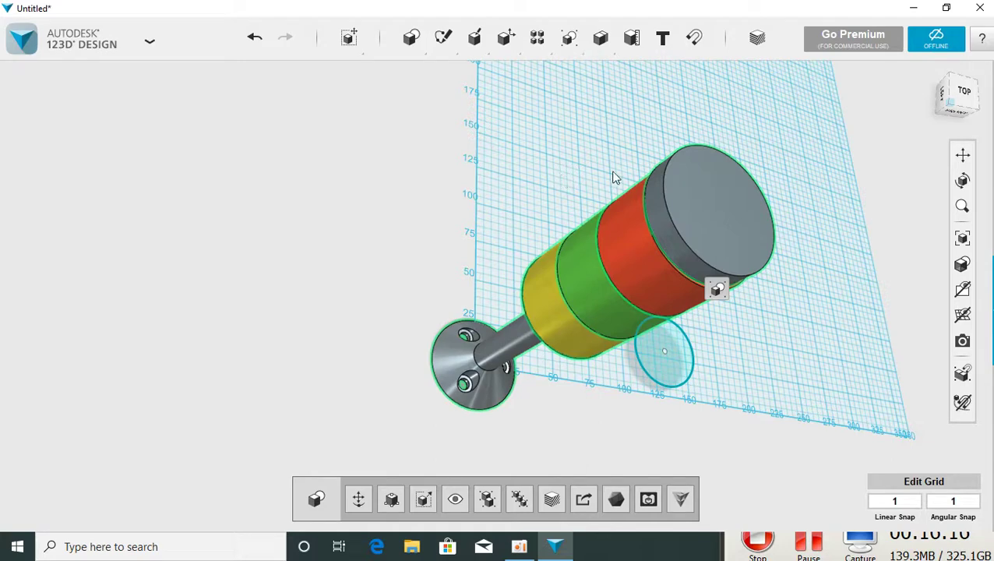
click(546, 167)
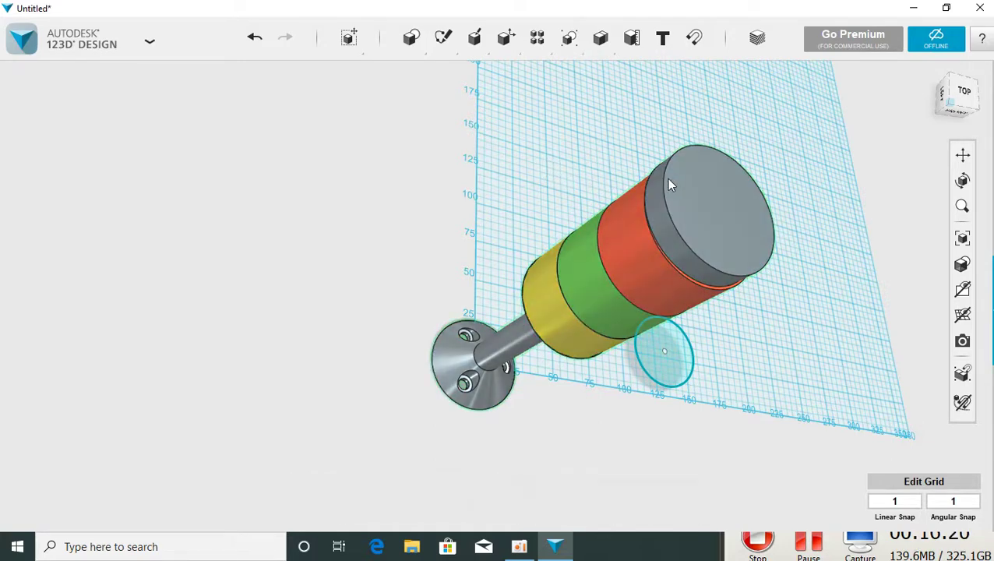
click(683, 218)
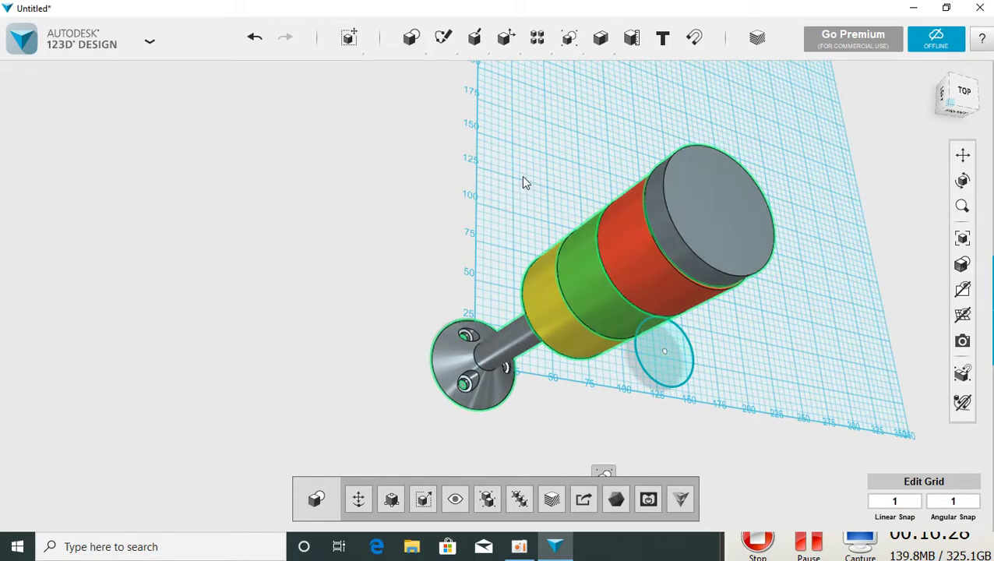
Undo three times to remove the snapped cap from the red ring.
click(257, 47)
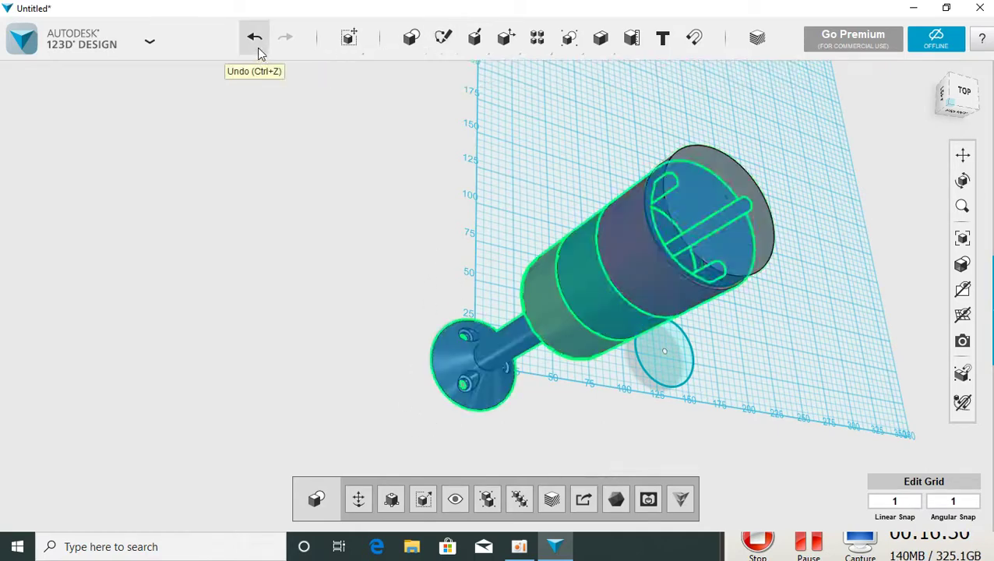
click(257, 48)
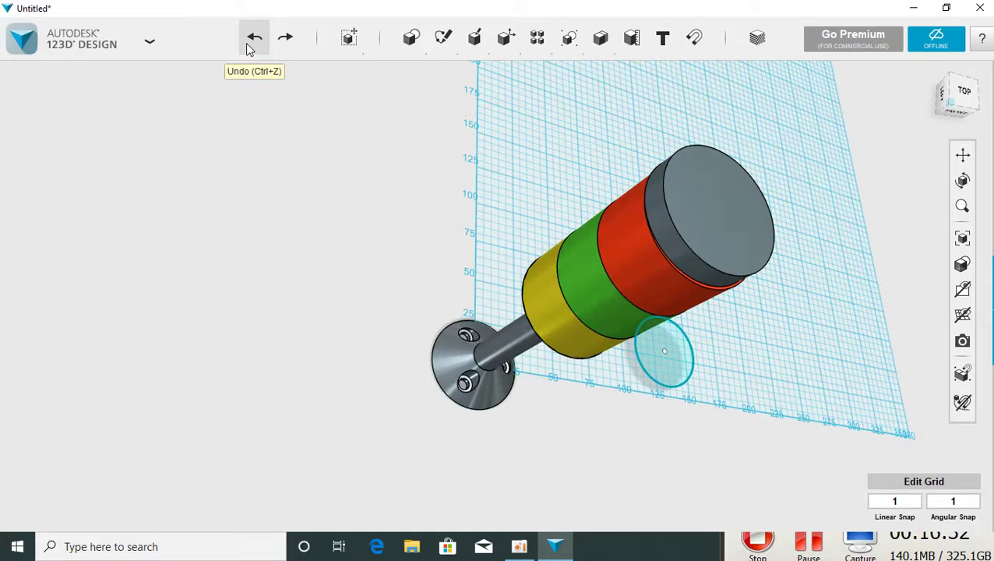
click(251, 47)
mouse_move(878, 299)
right_down()
mouse_move(800, 306)
mouse_move(812, 310)
right_up()
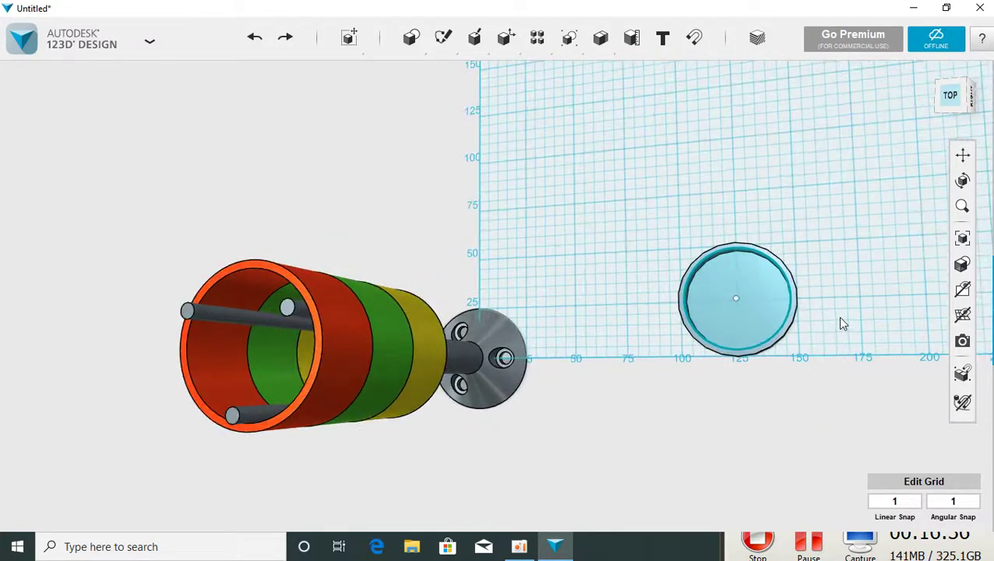
Snap the grey cap's face onto the red ring's end face, then check it from above.
scroll(841, 312, up, 2)
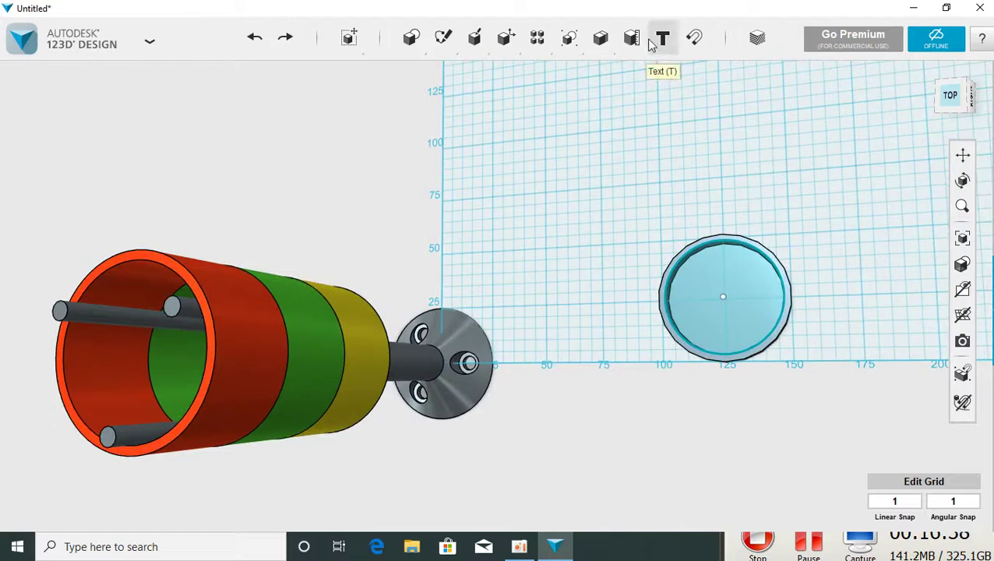
click(788, 303)
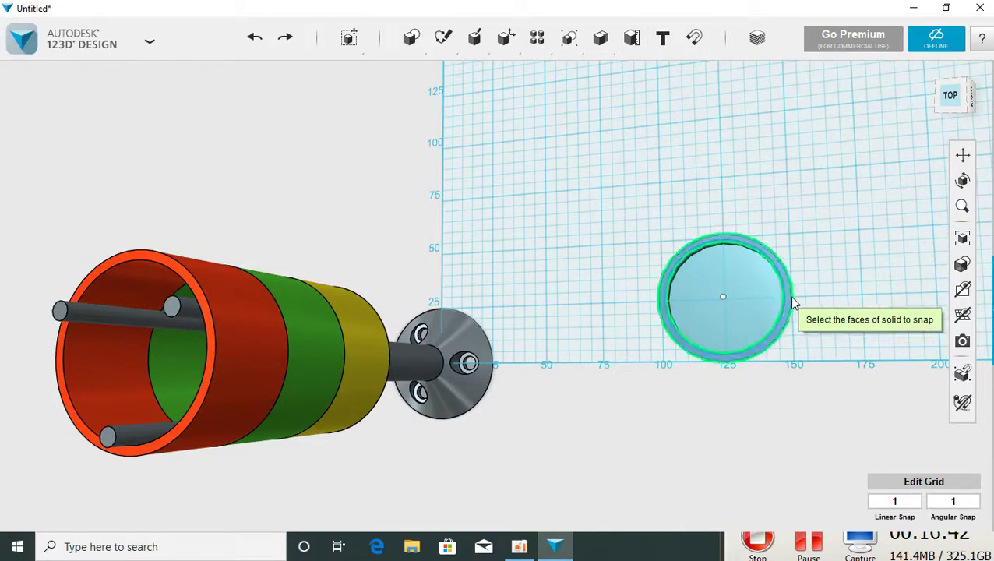
scroll(725, 312, down, 2)
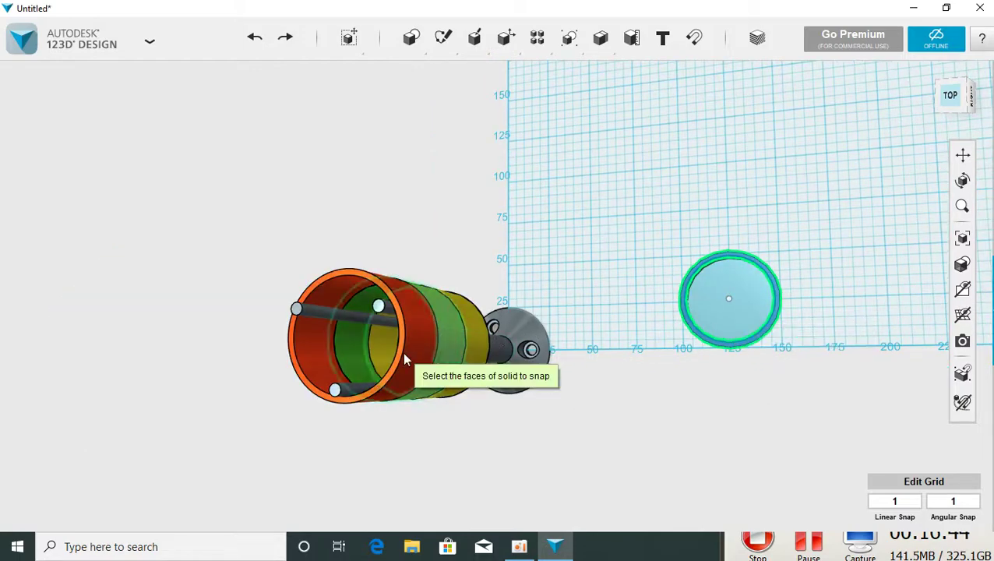
click(465, 322)
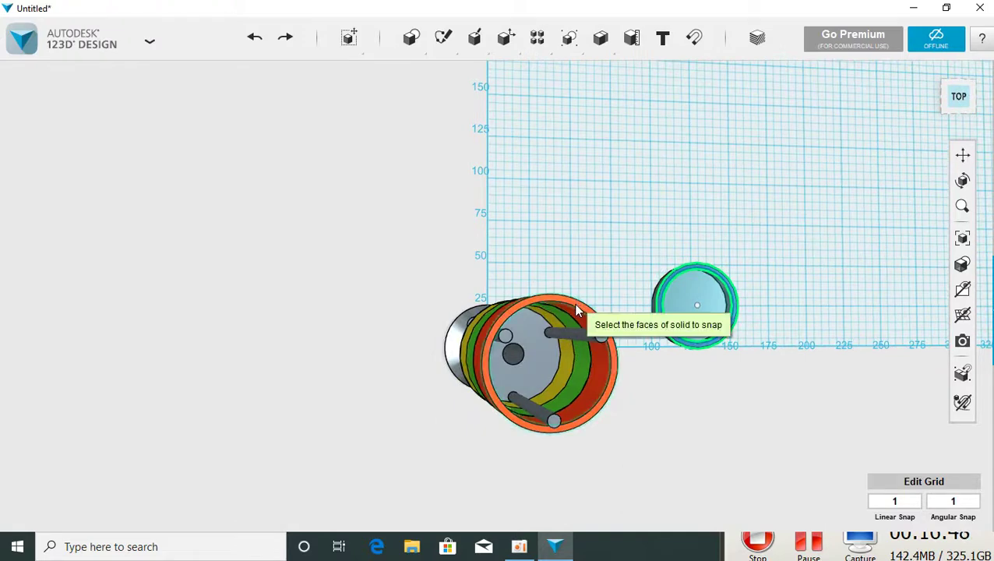
click(572, 305)
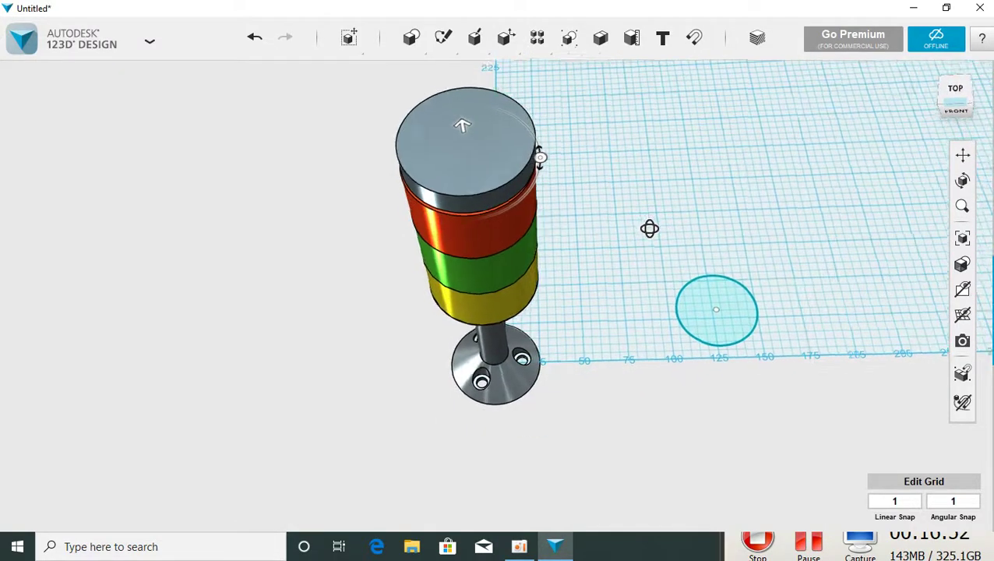
mouse_move(654, 244)
right_down()
mouse_move(571, 297)
mouse_move(587, 273)
mouse_move(655, 243)
right_up()
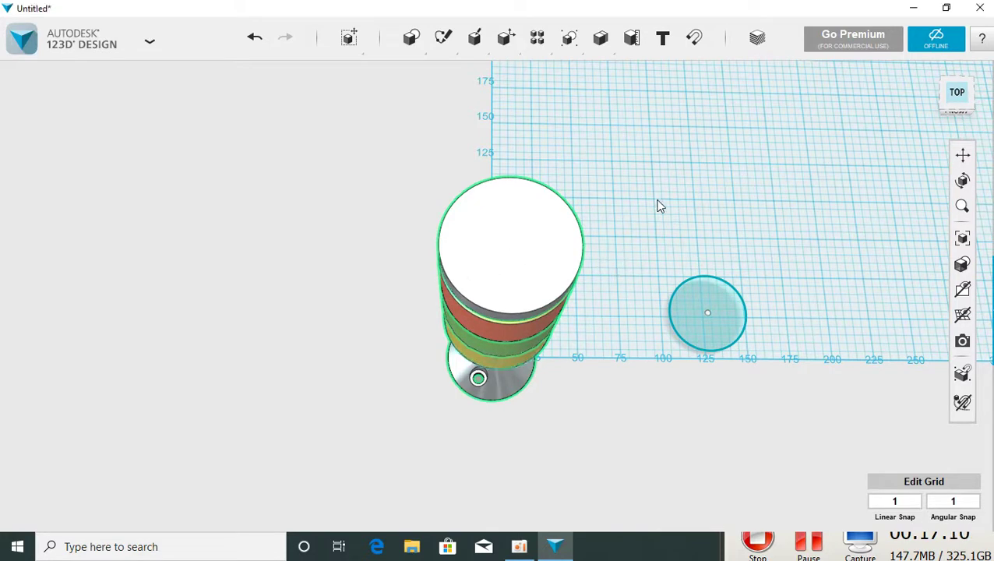
right_drag(658, 206, 633, 199)
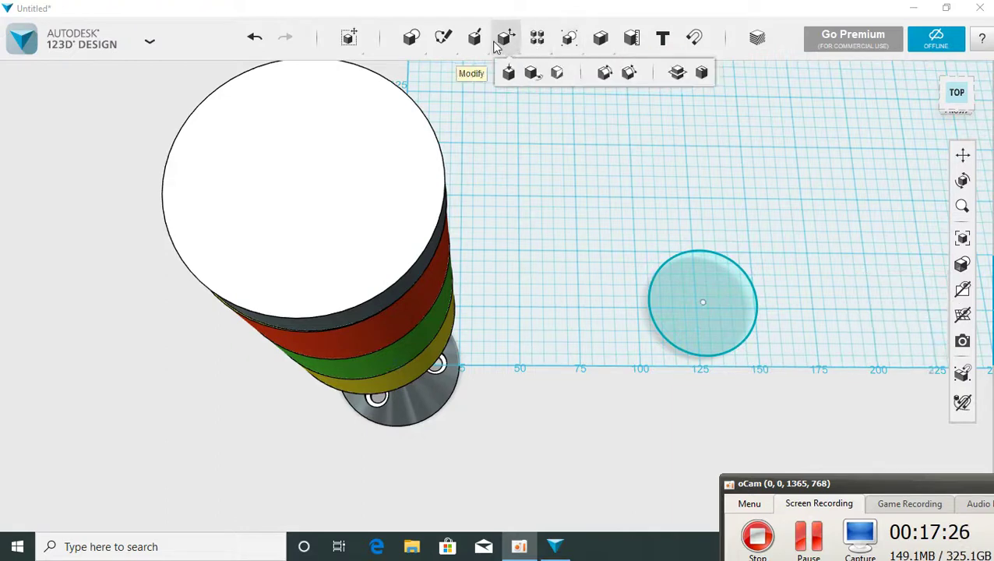
Fillet the grey cap's top rim edge with a 2.5 radius.
click(607, 73)
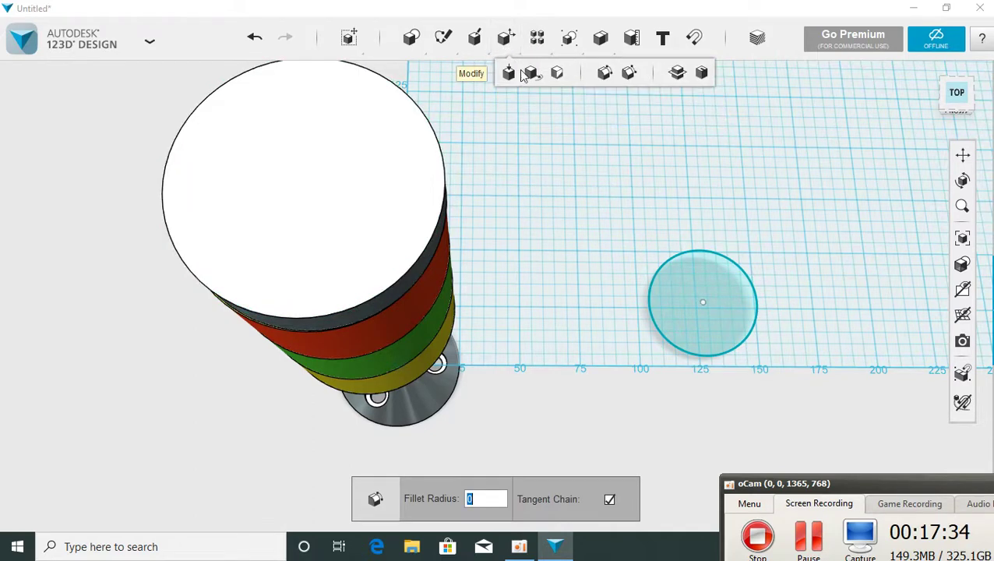
click(444, 170)
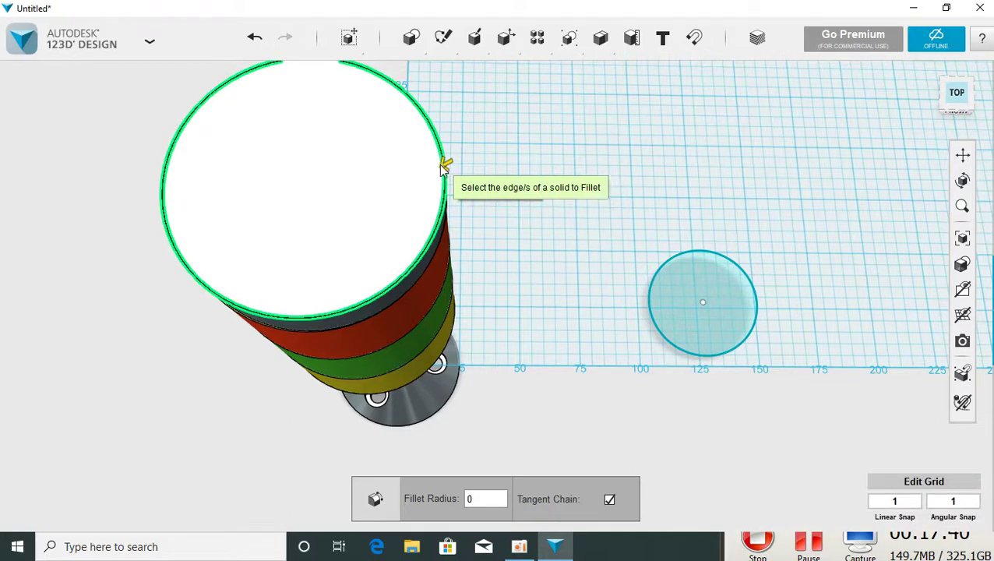
drag(444, 168, 440, 167)
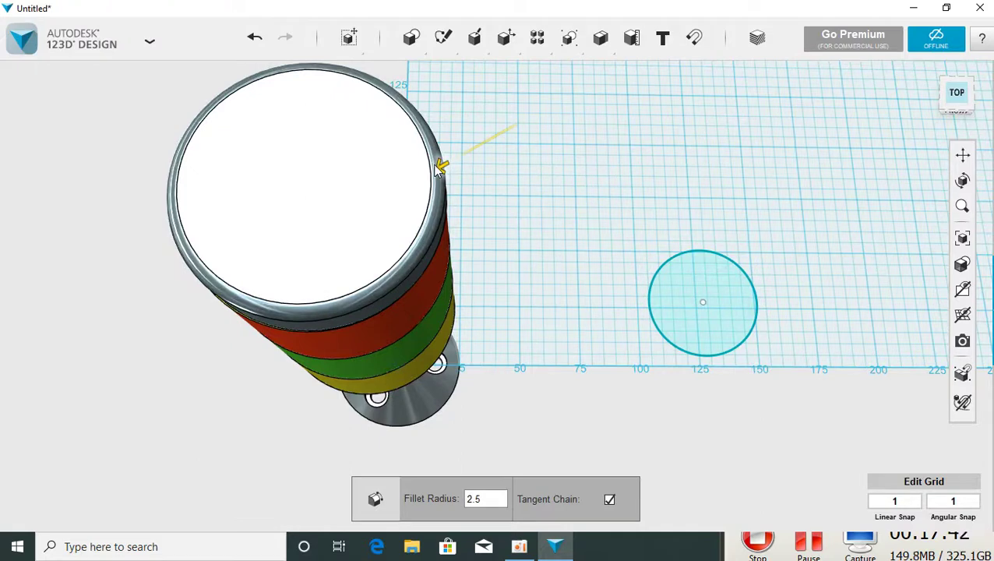
click(573, 185)
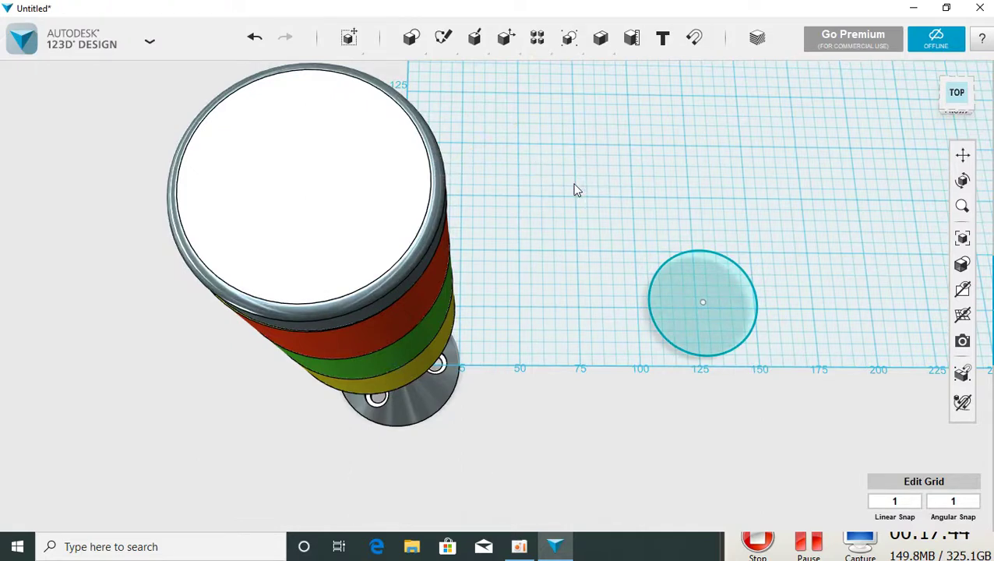
mouse_move(963, 290)
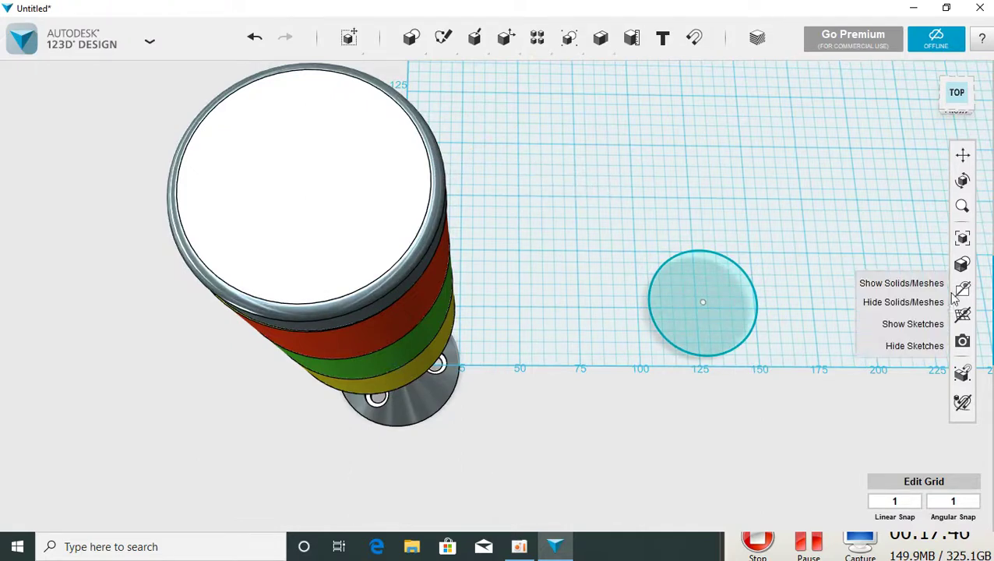
Hide the leftover sketch circle and turn off grid visibility.
click(928, 348)
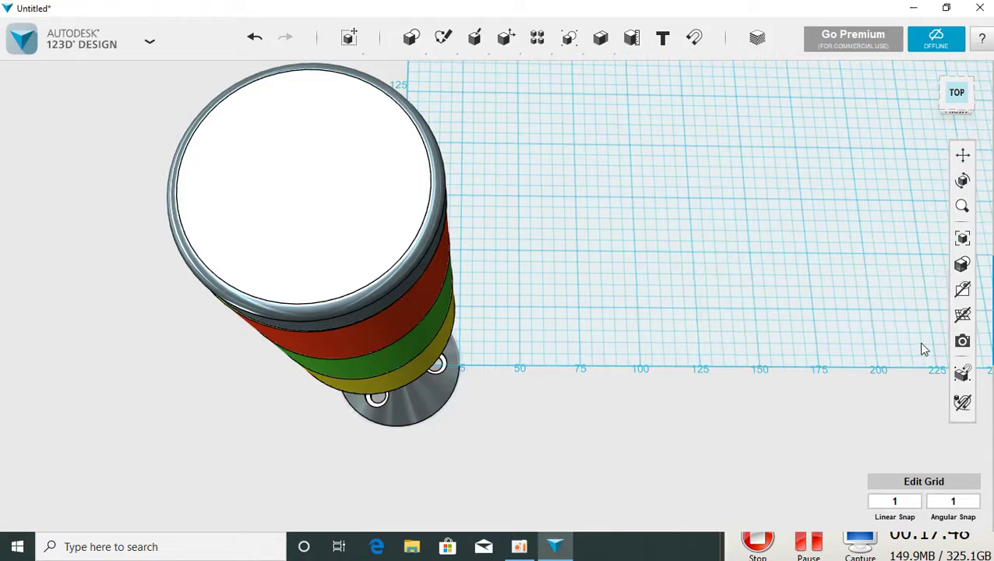
right_drag(822, 287, 783, 239)
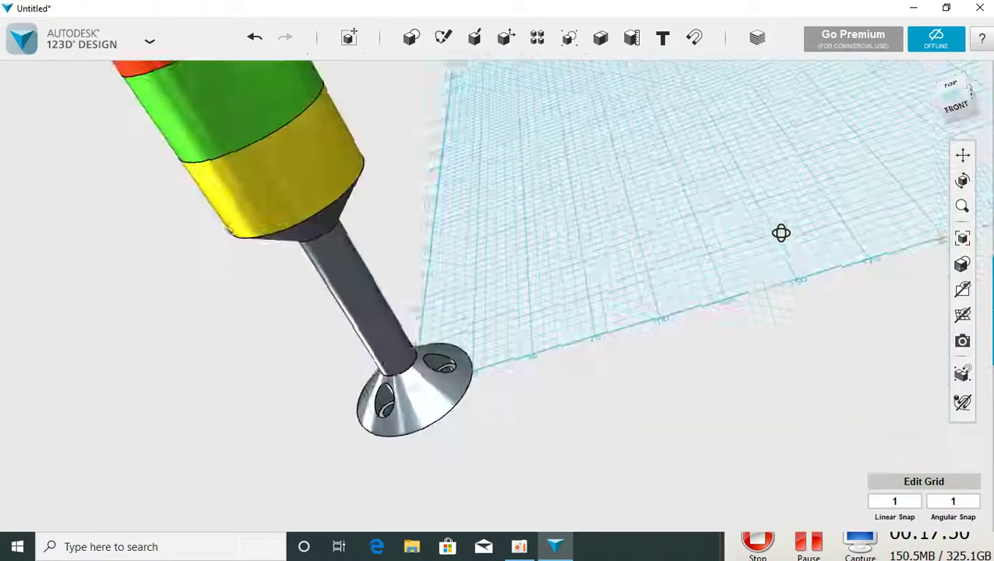
scroll(782, 240, down, 2)
scroll(795, 244, down, 2)
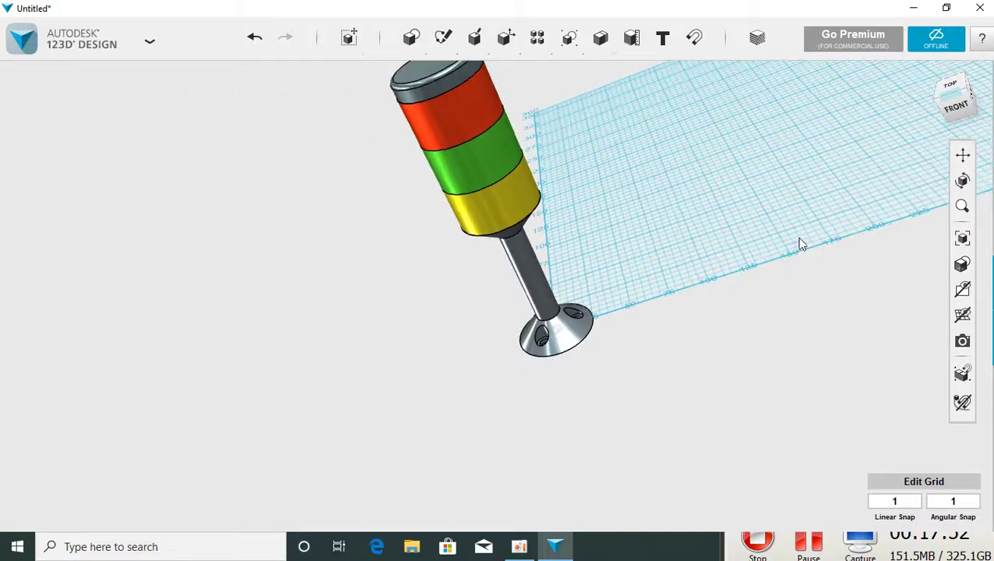
click(963, 315)
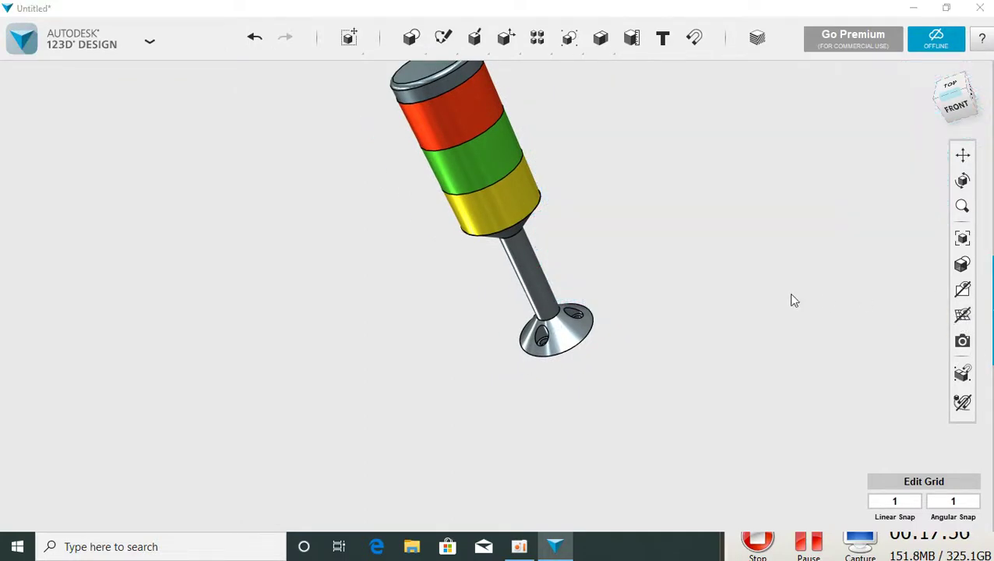
Orbit around the finished tower, viewing it from below, behind and the left.
mouse_move(780, 318)
right_down()
mouse_move(821, 328)
mouse_move(833, 264)
mouse_move(804, 239)
mouse_move(749, 225)
mouse_move(662, 268)
mouse_move(608, 273)
mouse_move(562, 254)
mouse_move(497, 249)
mouse_move(459, 260)
mouse_move(429, 246)
mouse_move(594, 313)
mouse_move(677, 328)
mouse_move(628, 351)
mouse_move(653, 507)
right_up()
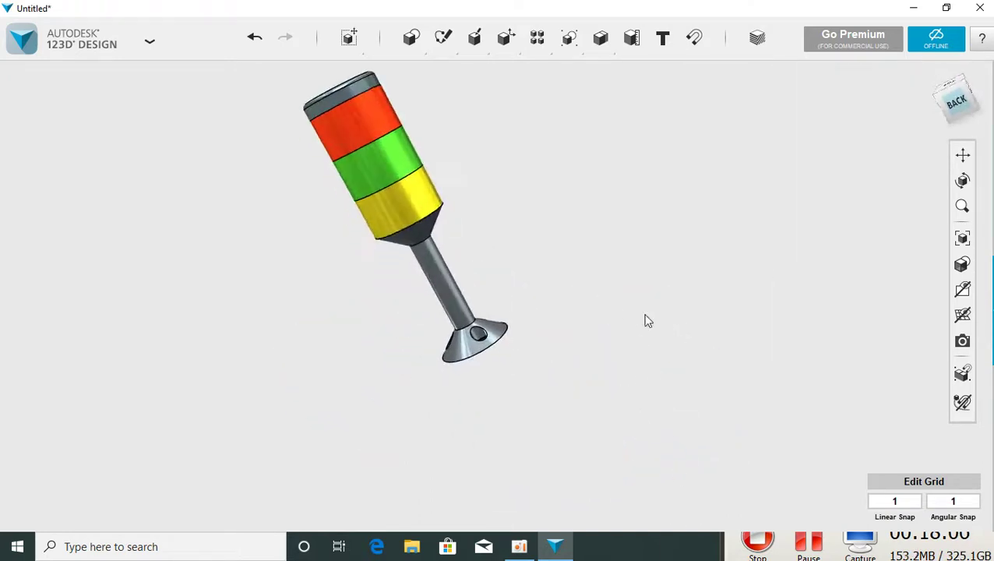
right_drag(646, 319, 659, 302)
mouse_move(659, 302)
middle_down()
mouse_move(657, 288)
mouse_move(696, 425)
middle_up()
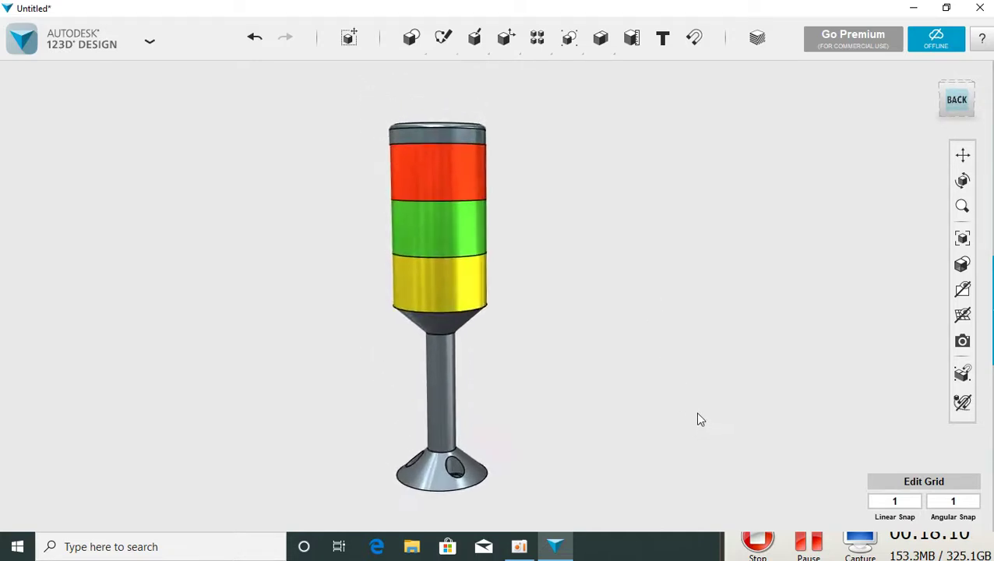
mouse_move(696, 413)
right_down()
mouse_move(581, 378)
mouse_move(542, 395)
mouse_move(569, 455)
mouse_move(595, 460)
mouse_move(619, 437)
mouse_move(763, 426)
mouse_move(759, 370)
mouse_move(694, 350)
mouse_move(528, 353)
mouse_move(475, 408)
mouse_move(506, 452)
mouse_move(581, 444)
mouse_move(556, 410)
mouse_move(484, 389)
mouse_move(530, 422)
mouse_move(530, 436)
mouse_move(518, 411)
mouse_move(566, 422)
mouse_move(707, 405)
mouse_move(923, 401)
mouse_move(730, 406)
mouse_move(566, 359)
mouse_move(589, 403)
mouse_move(614, 411)
mouse_move(881, 411)
mouse_move(936, 395)
mouse_move(774, 408)
mouse_move(546, 344)
mouse_move(562, 386)
mouse_move(649, 431)
mouse_move(637, 349)
mouse_move(603, 298)
mouse_move(618, 273)
mouse_move(635, 409)
mouse_move(508, 375)
mouse_move(717, 423)
mouse_move(811, 403)
mouse_move(688, 406)
mouse_move(455, 379)
mouse_move(444, 389)
mouse_move(570, 444)
mouse_move(475, 403)
mouse_move(554, 338)
mouse_move(675, 322)
mouse_move(620, 129)
mouse_move(593, 416)
right_up()
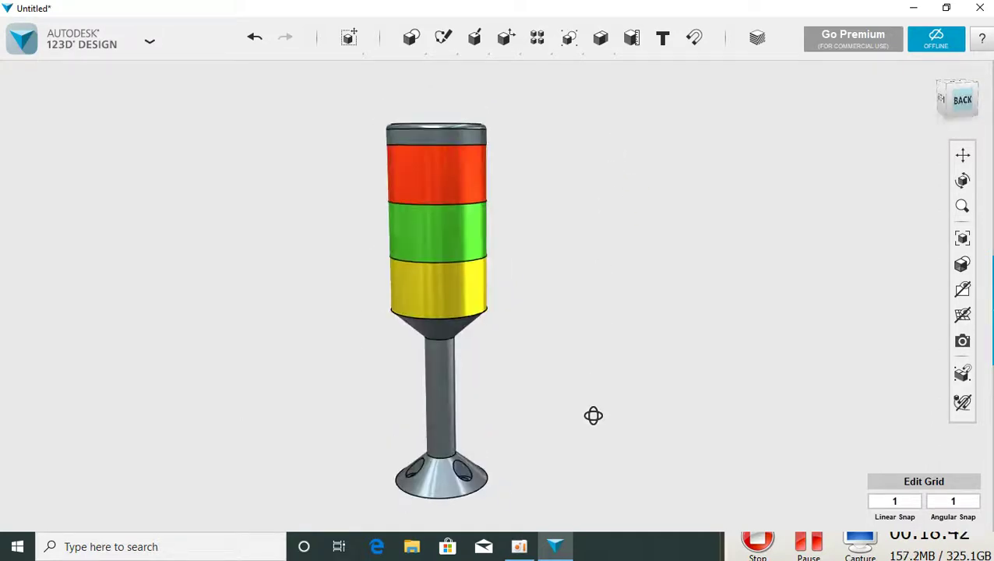